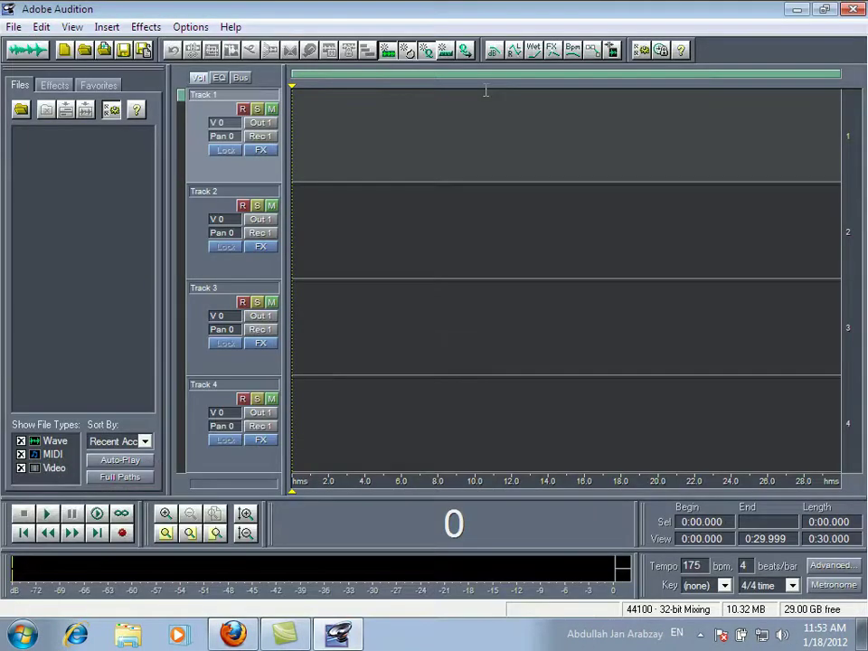
Step: Dismiss the Tip of the Day window
{"action": "left_click", "coordinate": [483, 163]}
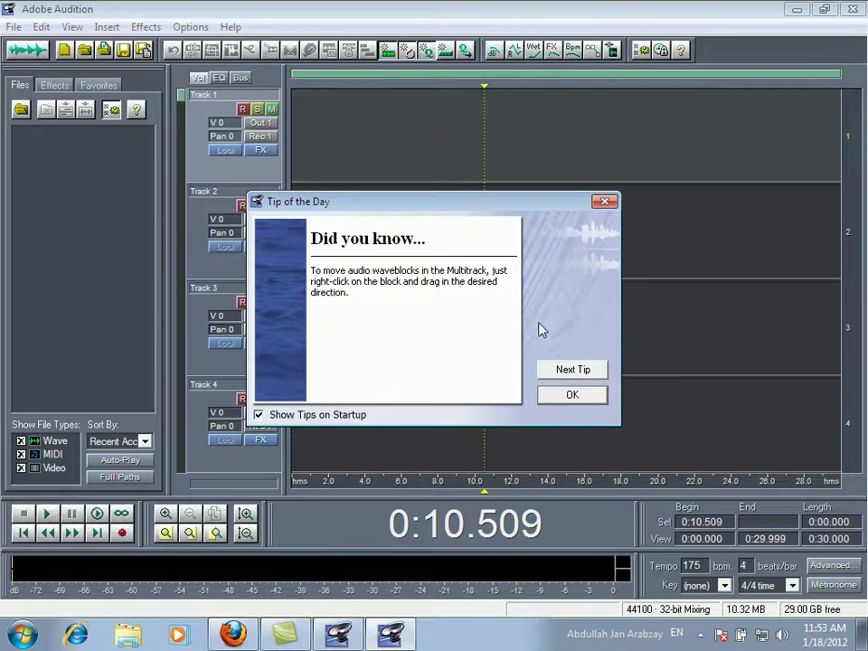
{"action": "left_click", "coordinate": [603, 201]}
{"action": "left_click", "coordinate": [596, 423]}
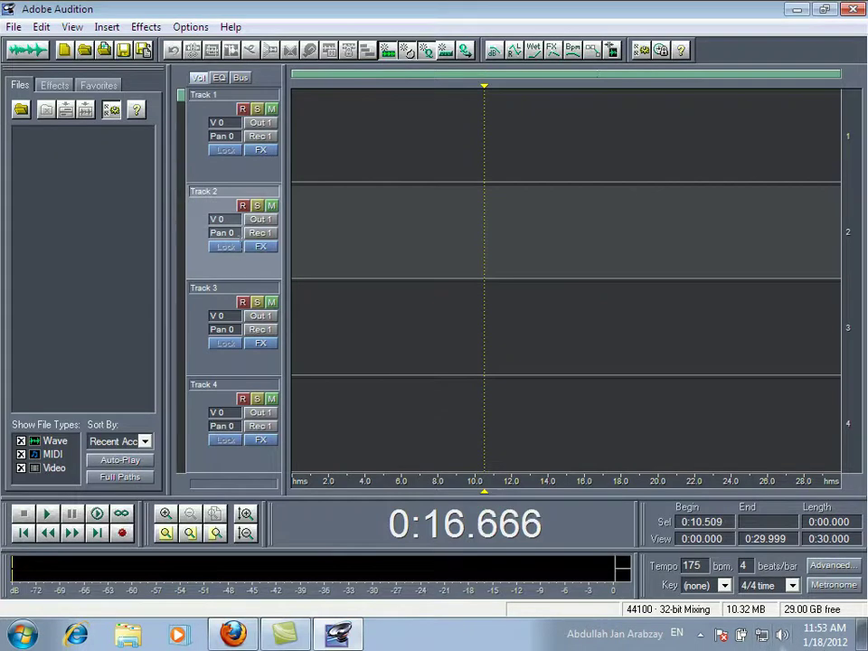
Step: Start opening a multitrack session and browse the F: drive through Learning and Adobe Audition 1.0 to the 1.Record folder
{"action": "left_click", "coordinate": [15, 28]}
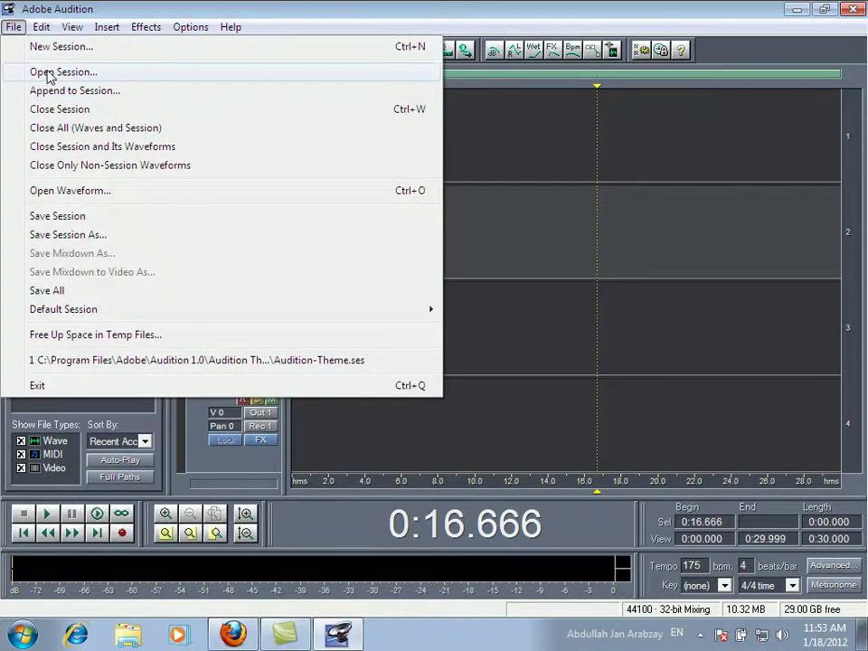
{"action": "left_click", "coordinate": [49, 72]}
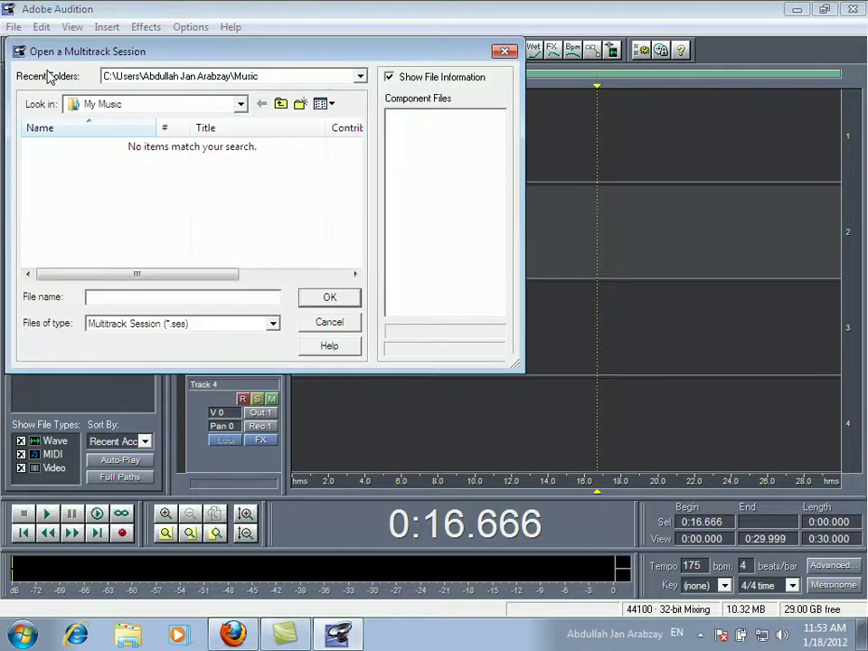
{"action": "left_click", "coordinate": [226, 74]}
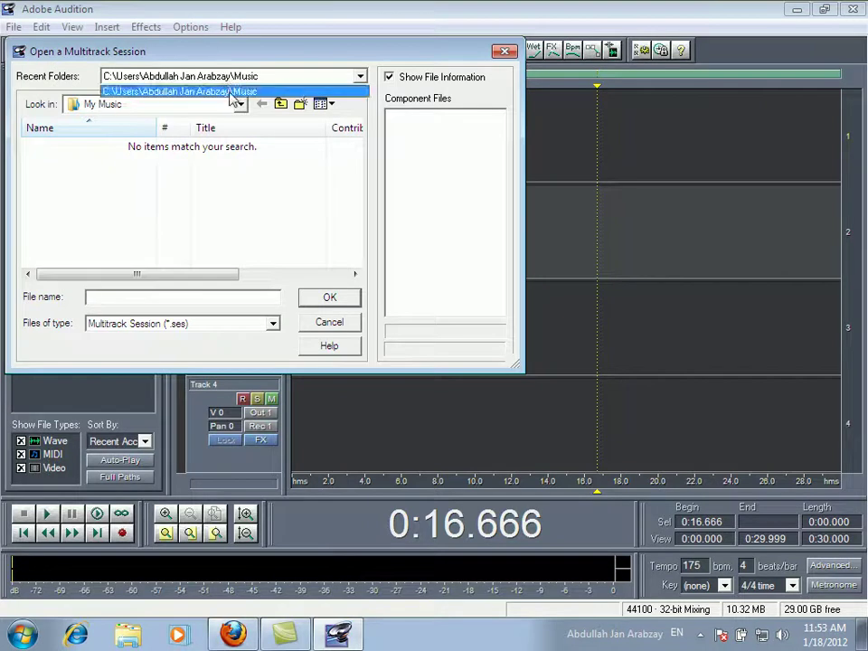
{"action": "left_click", "coordinate": [232, 87]}
{"action": "left_click", "coordinate": [240, 105]}
{"action": "left_click", "coordinate": [239, 105]}
{"action": "left_click", "coordinate": [239, 105]}
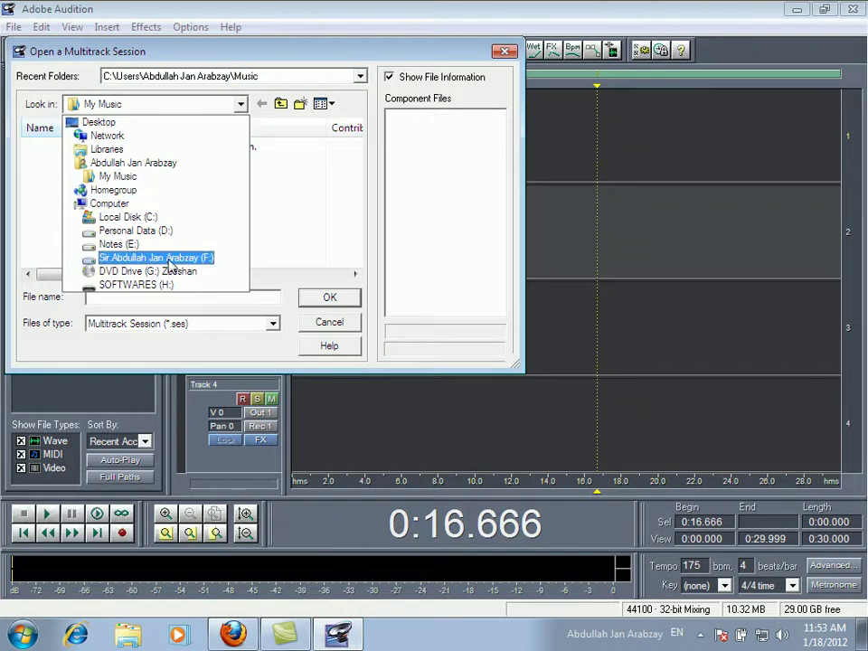
{"action": "left_click", "coordinate": [169, 259]}
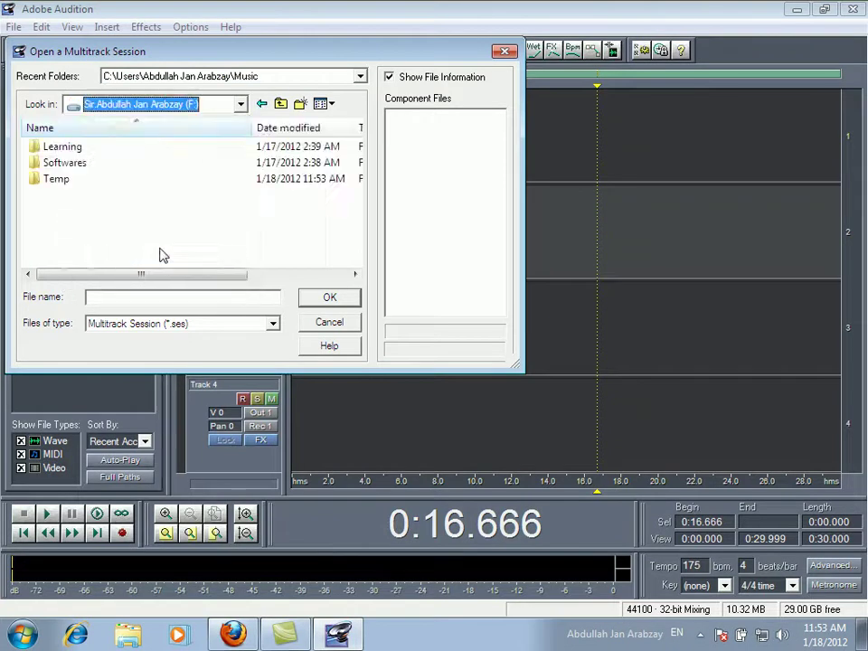
{"action": "left_click", "coordinate": [69, 154]}
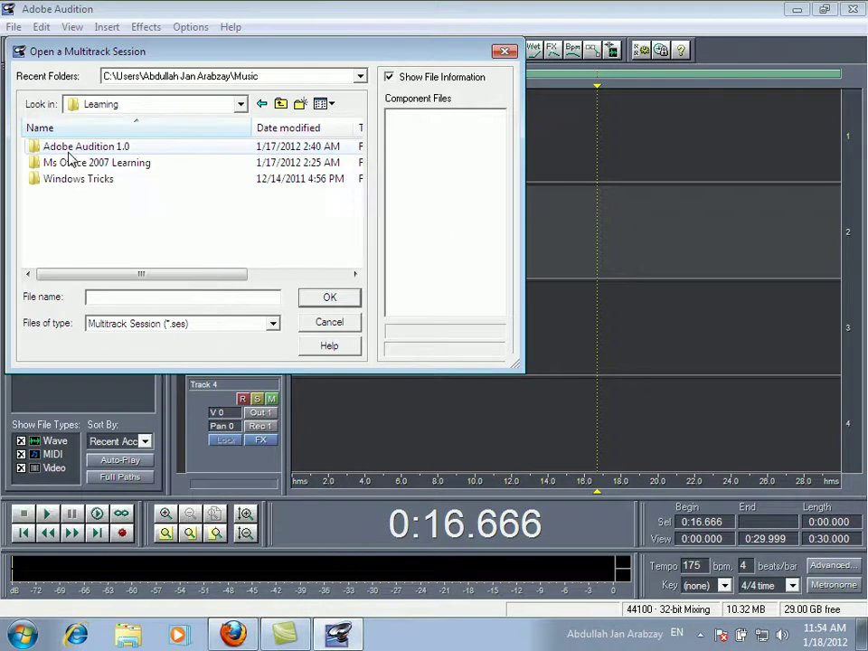
{"action": "double_click", "coordinate": [69, 150]}
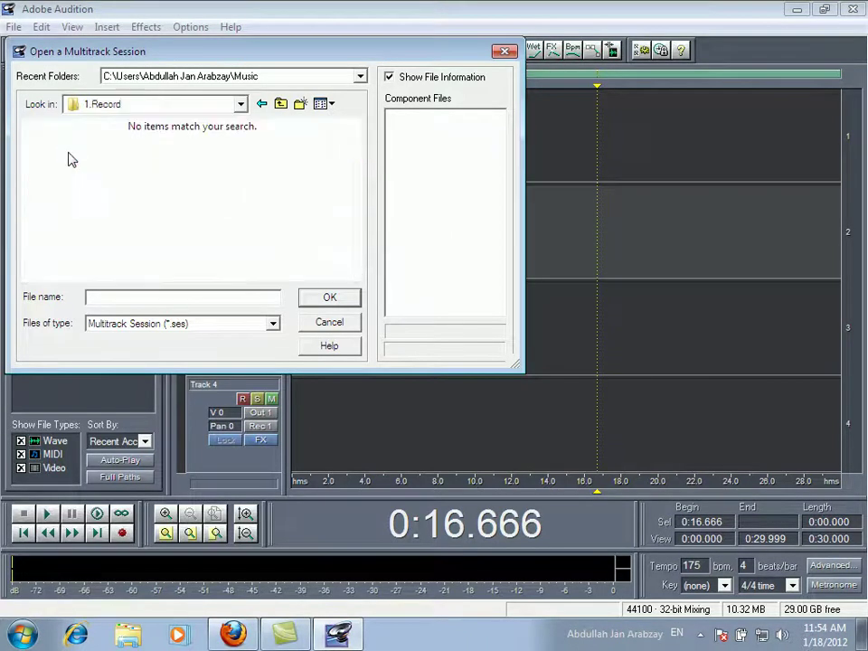
Step: Set the session file filter to All files and go to the 4.Extra folder inside Adobe Audition 1.0
{"action": "left_click", "coordinate": [135, 325]}
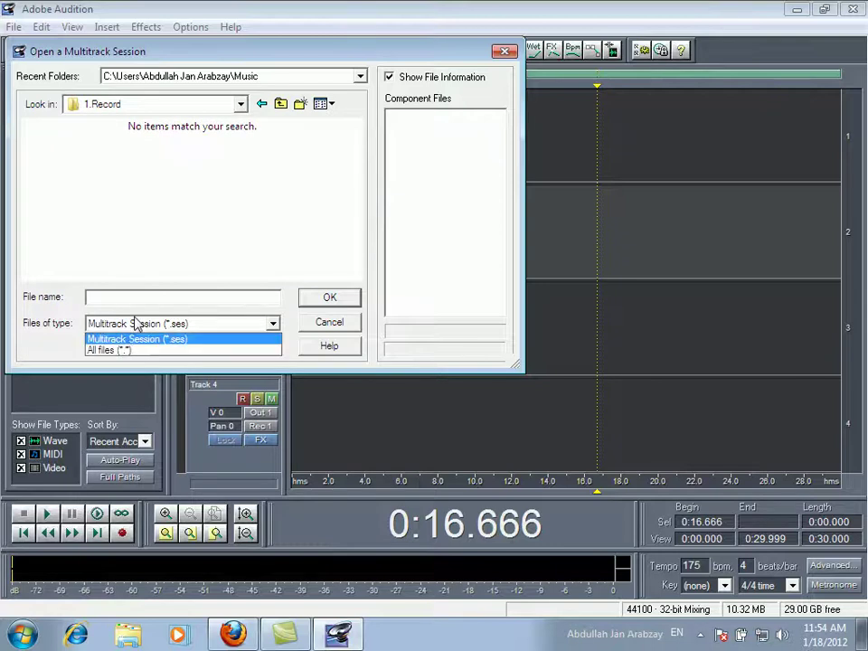
{"action": "left_click", "coordinate": [124, 351]}
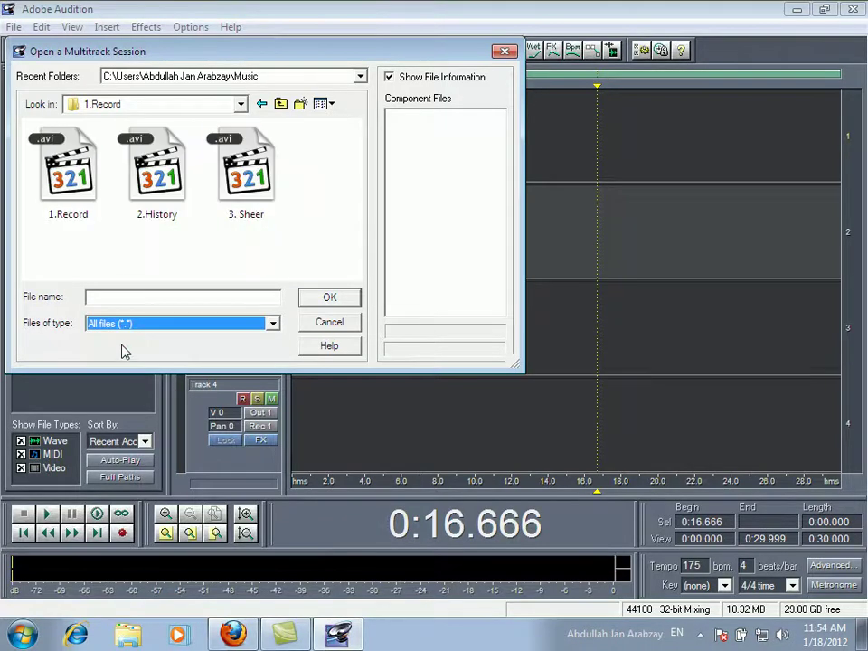
{"action": "left_click", "coordinate": [281, 104]}
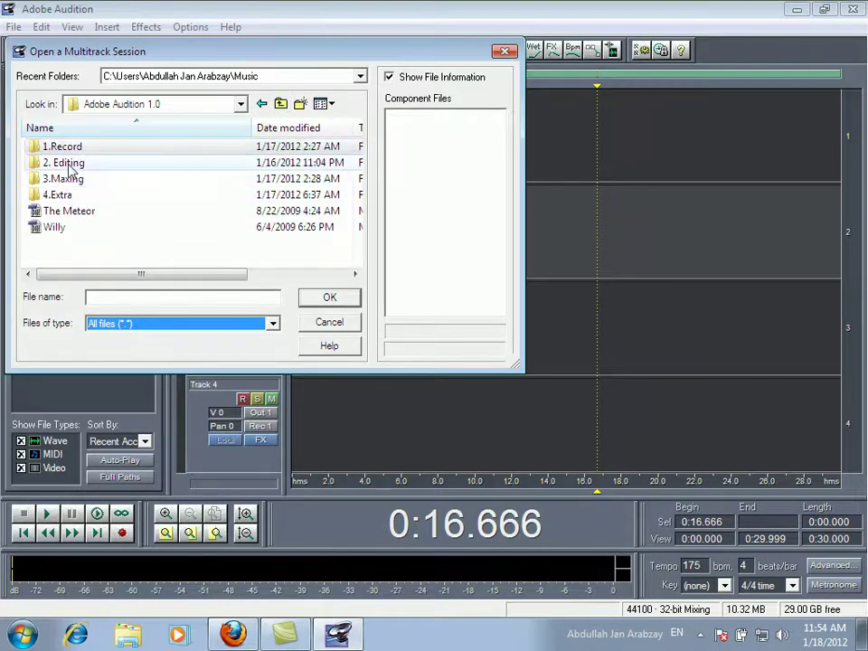
{"action": "key", "text": "alt+Down"}
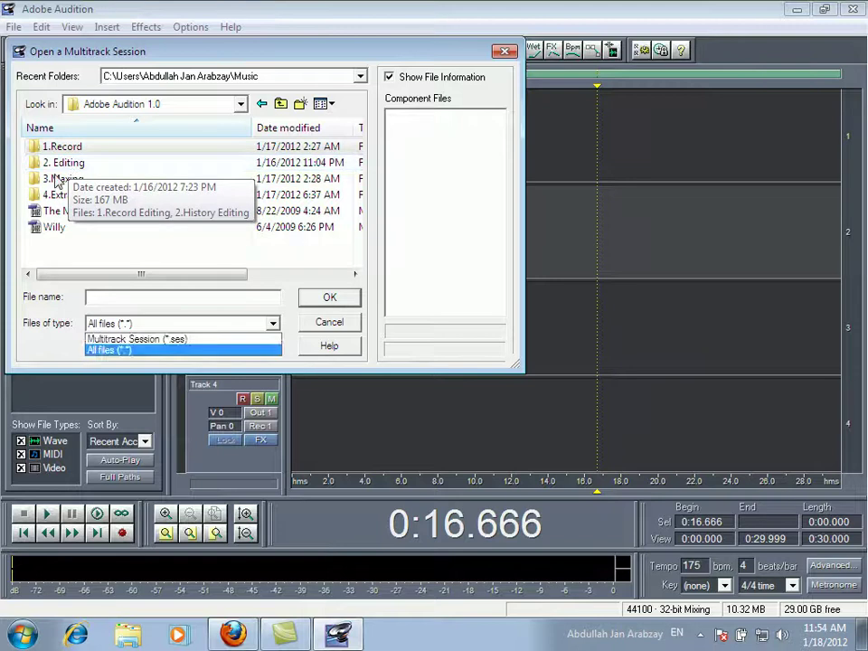
{"action": "key", "text": "Escape"}
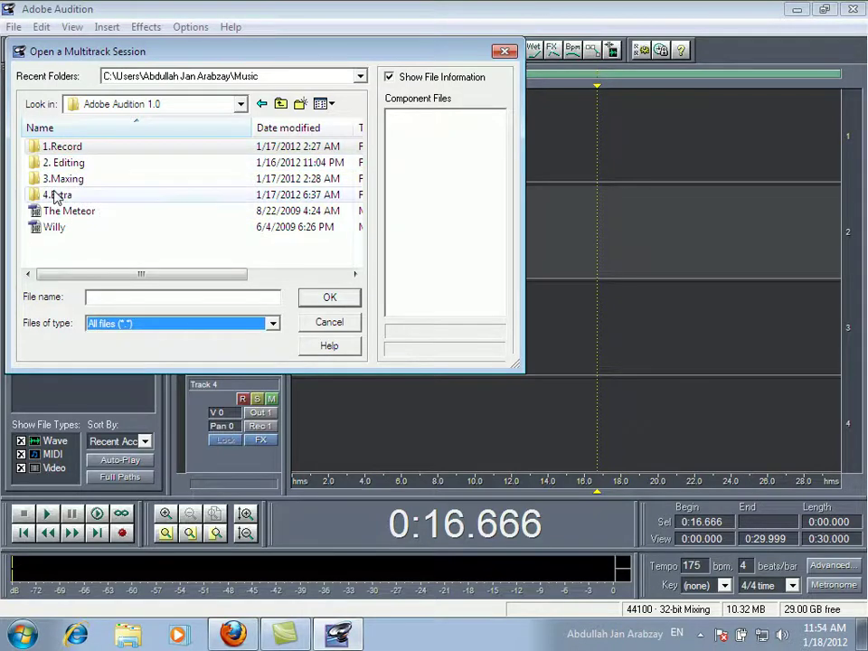
{"action": "double_click", "coordinate": [54, 196]}
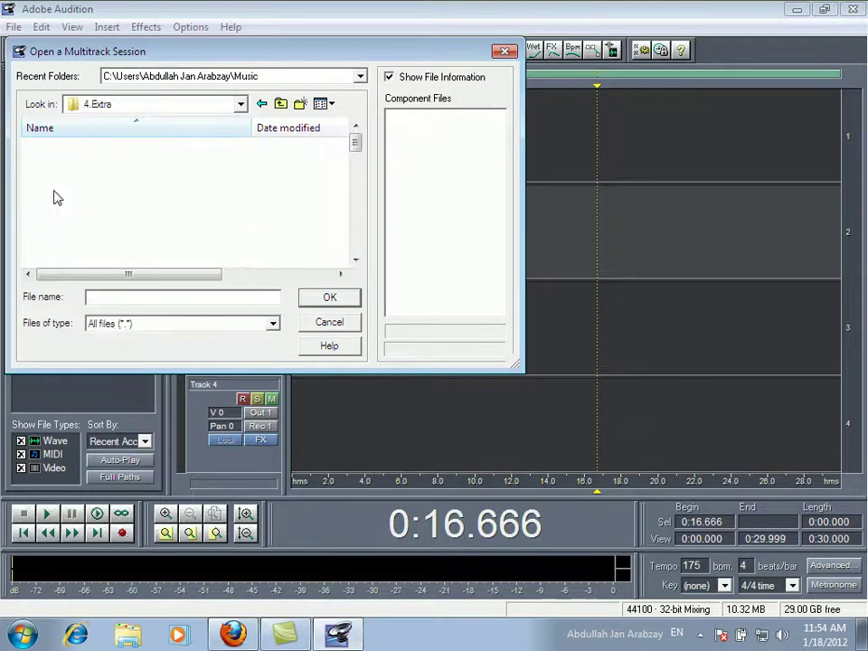
Step: Try to open the 3.Sheer file from the 4.Extra folder as a multitrack session
{"action": "scroll", "coordinate": [54, 196], "scroll_direction": "down", "scroll_amount": 1}
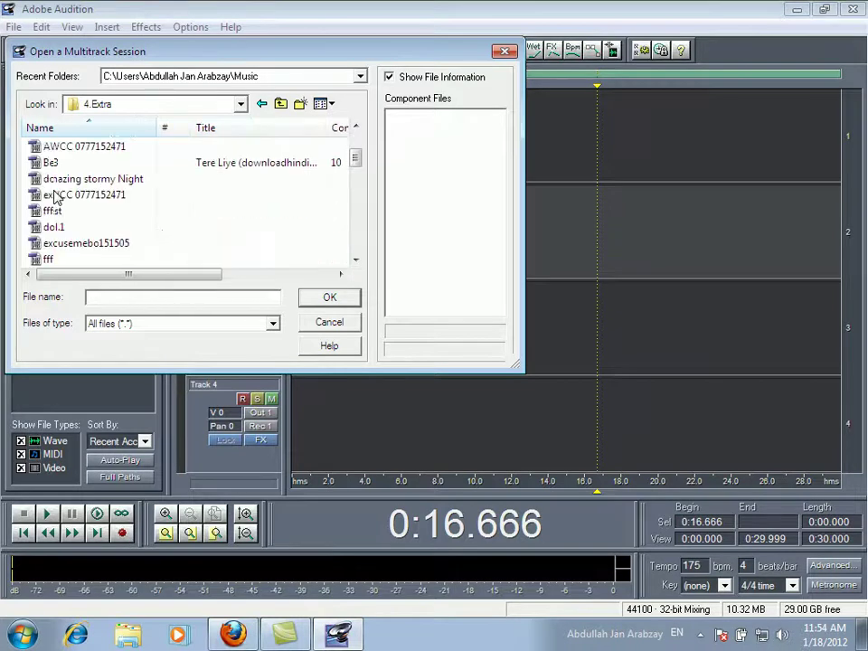
{"action": "scroll", "coordinate": [54, 196], "scroll_direction": "up", "scroll_amount": 1}
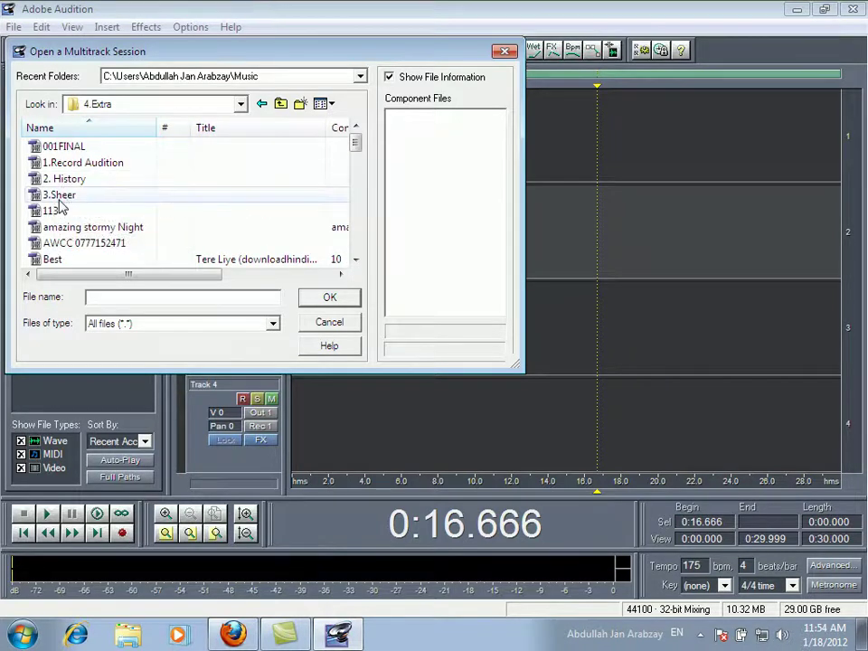
{"action": "left_click", "coordinate": [60, 197]}
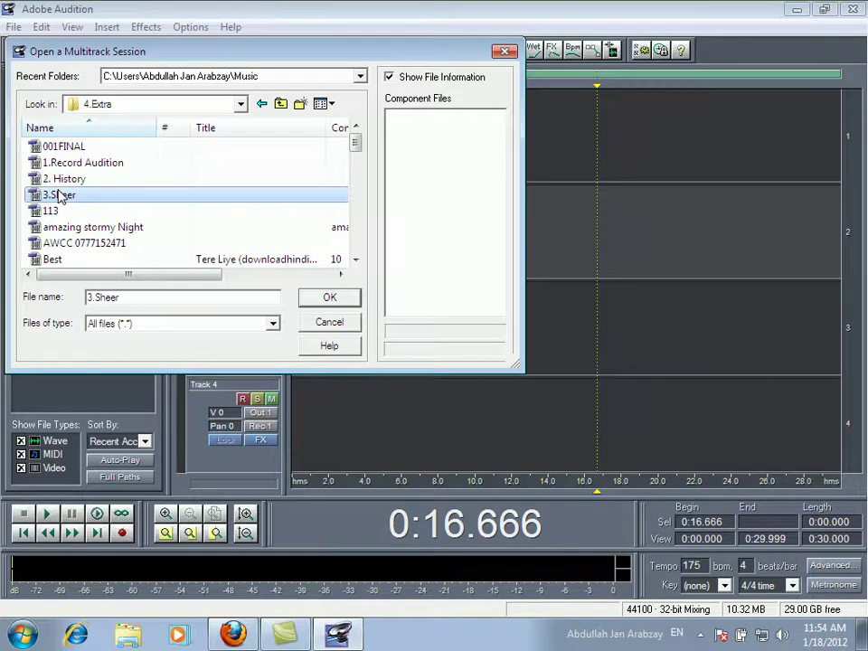
{"action": "left_click", "coordinate": [283, 275]}
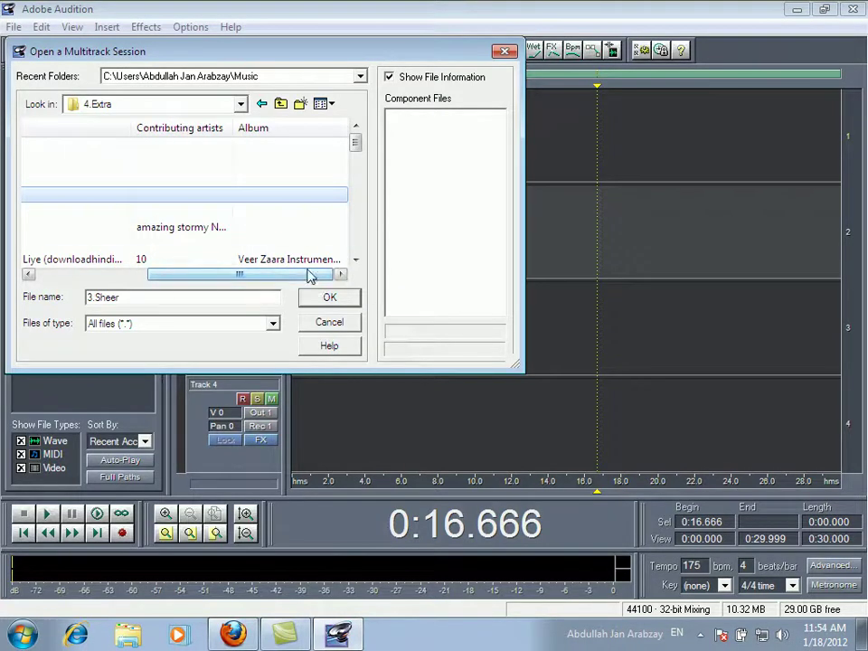
{"action": "left_click", "coordinate": [316, 297]}
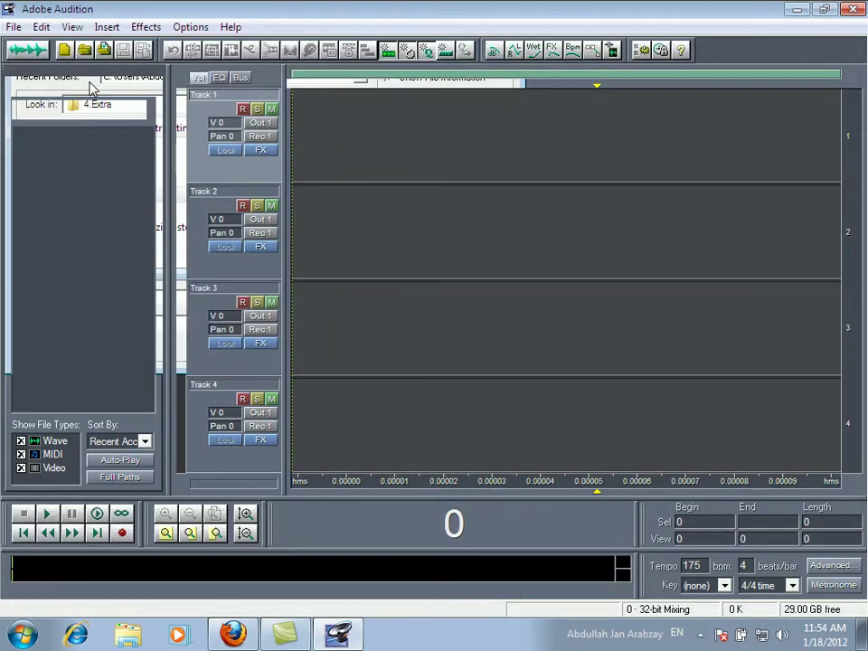
Step: Switch from the multitrack view to the single-waveform edit view
{"action": "left_click", "coordinate": [16, 51]}
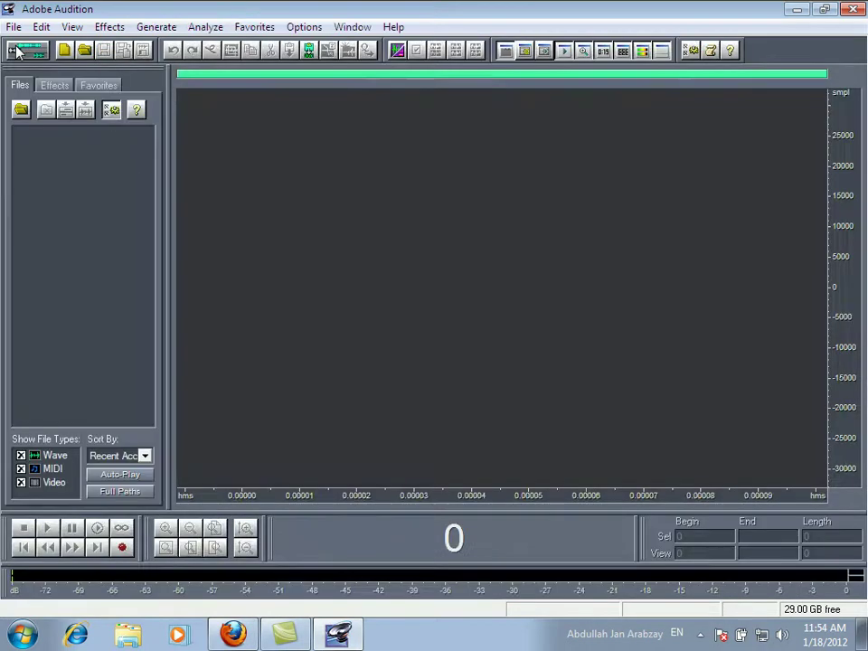
{"action": "left_click", "coordinate": [7, 9]}
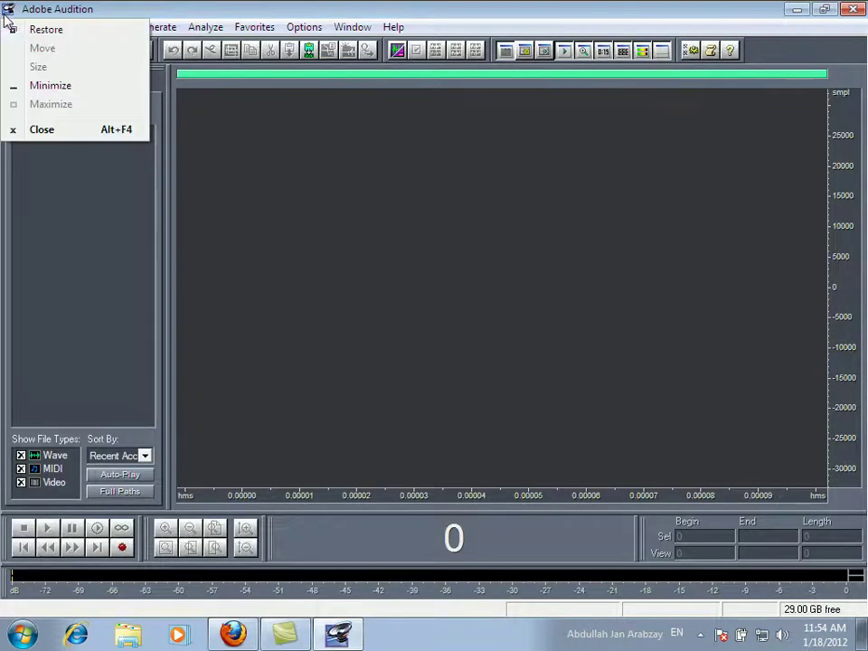
{"action": "left_click", "coordinate": [16, 16]}
Step: Open the 3.Sheer audio file from the 4.Extra folder as a waveform, with the file filter set to All files
{"action": "left_click", "coordinate": [14, 28]}
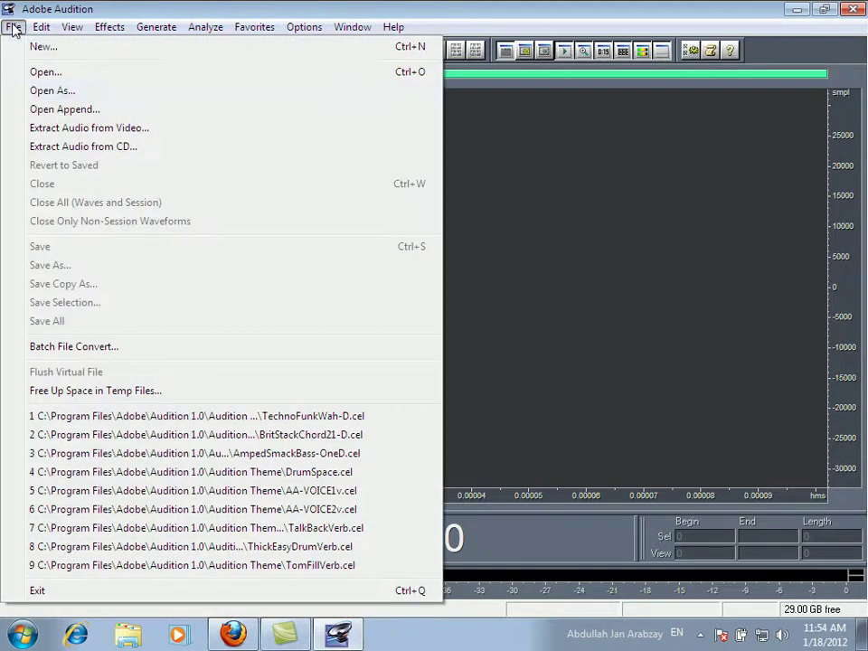
{"action": "left_click", "coordinate": [43, 71]}
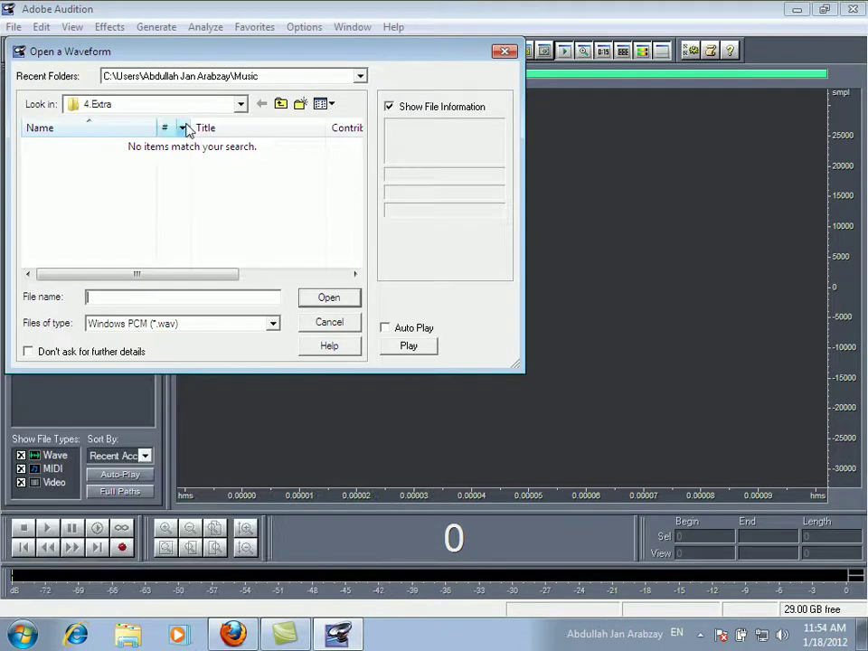
{"action": "left_click", "coordinate": [141, 325]}
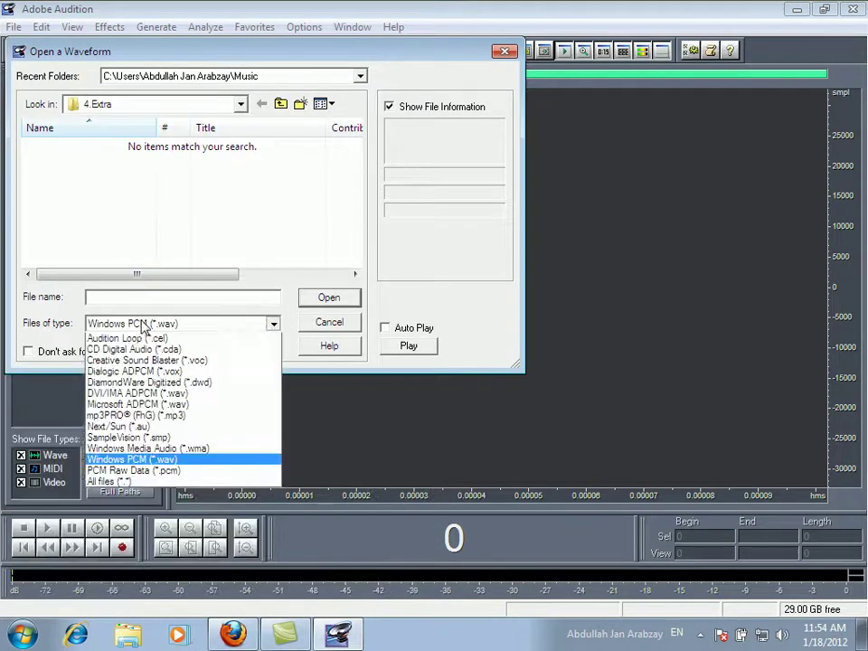
{"action": "left_click", "coordinate": [152, 560]}
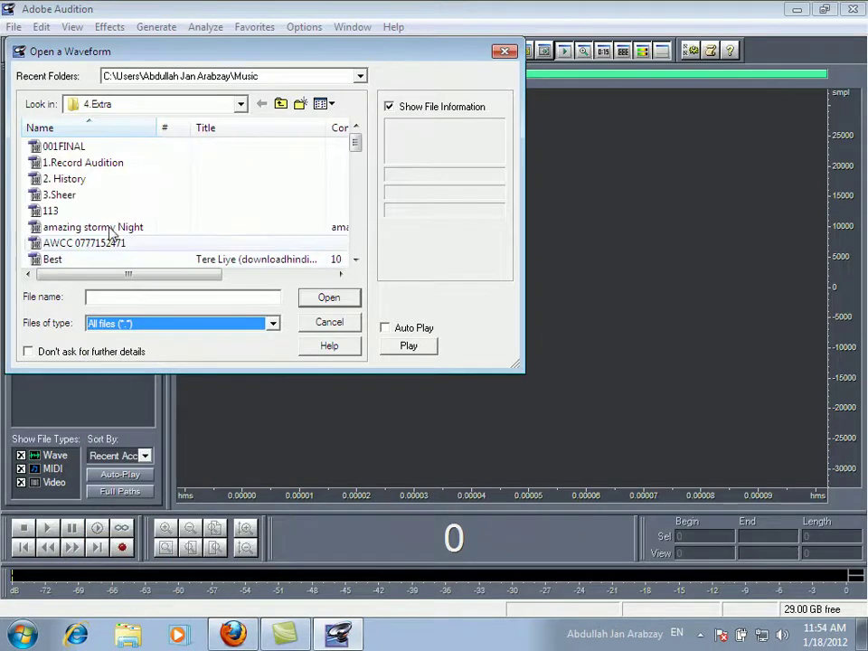
{"action": "left_click", "coordinate": [76, 200]}
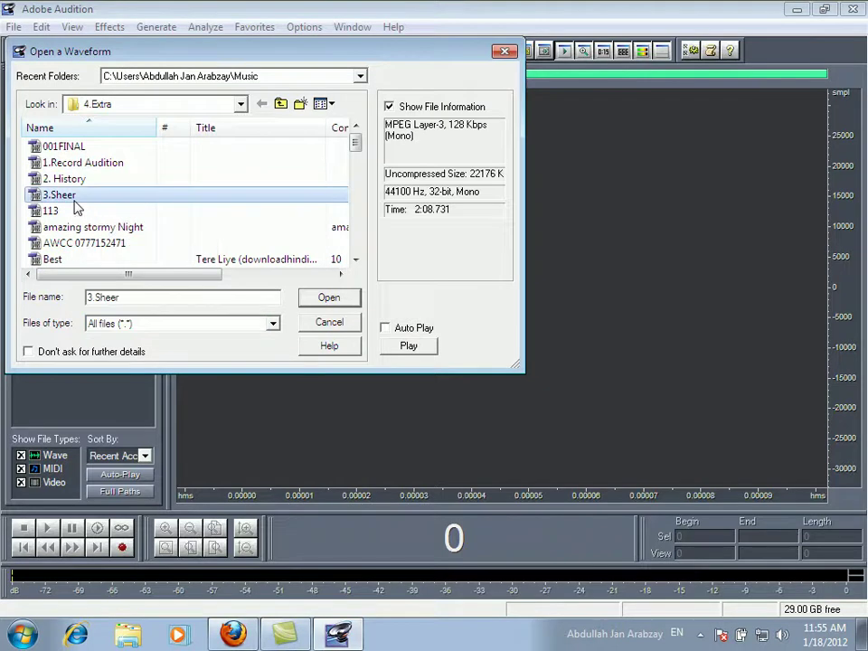
{"action": "left_click", "coordinate": [324, 298]}
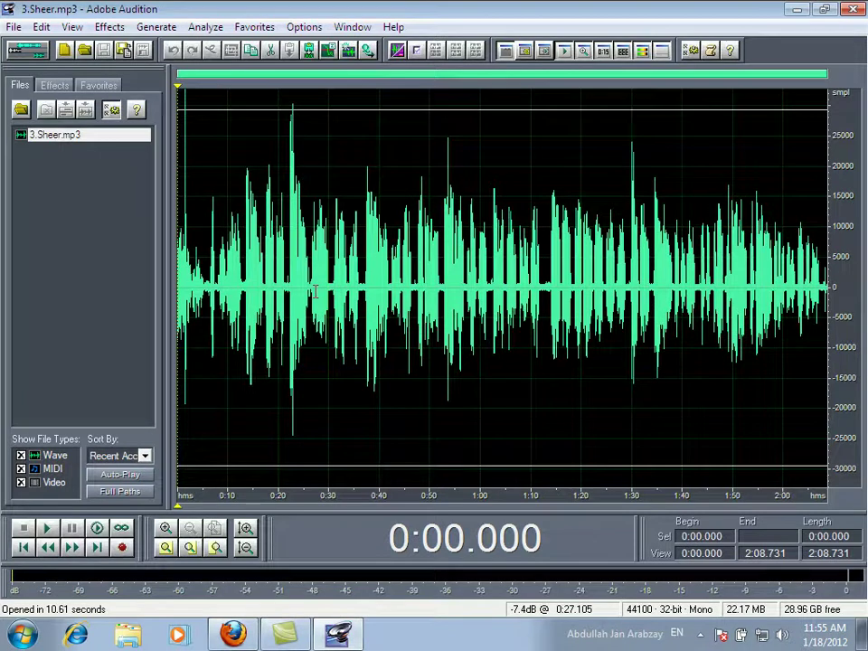
Step: Listen to the start of the 3.Sheer recording and delete its opening section from 0:00.000 to 0:05.874
{"action": "key", "text": "space"}
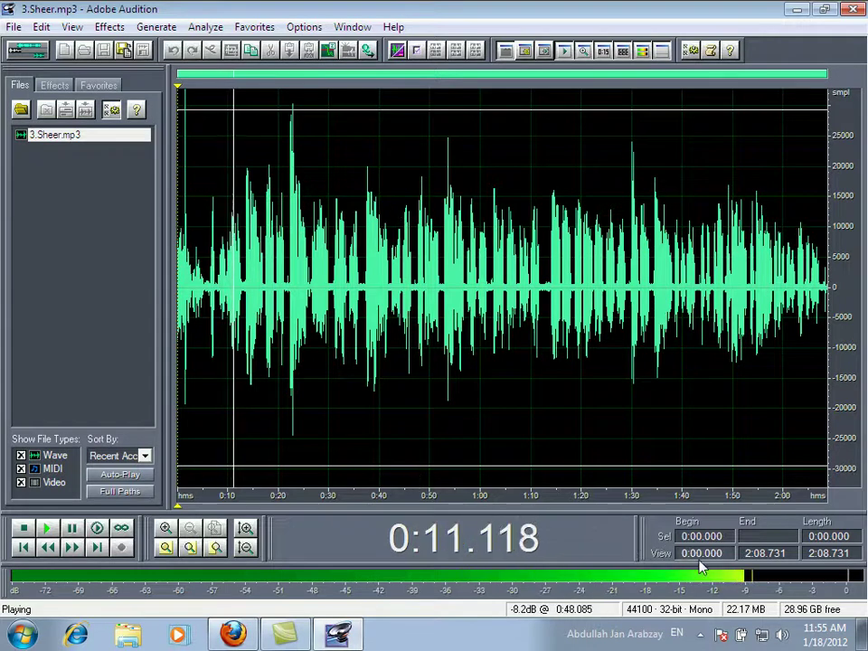
{"action": "key", "text": "space"}
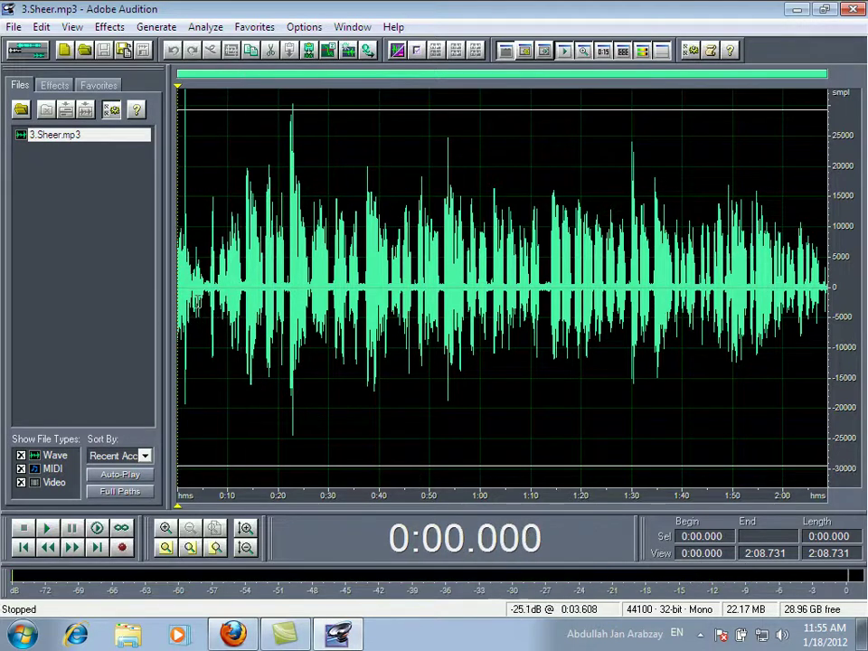
{"action": "left_click_drag", "start_coordinate": [203, 291], "coordinate": [179, 291]}
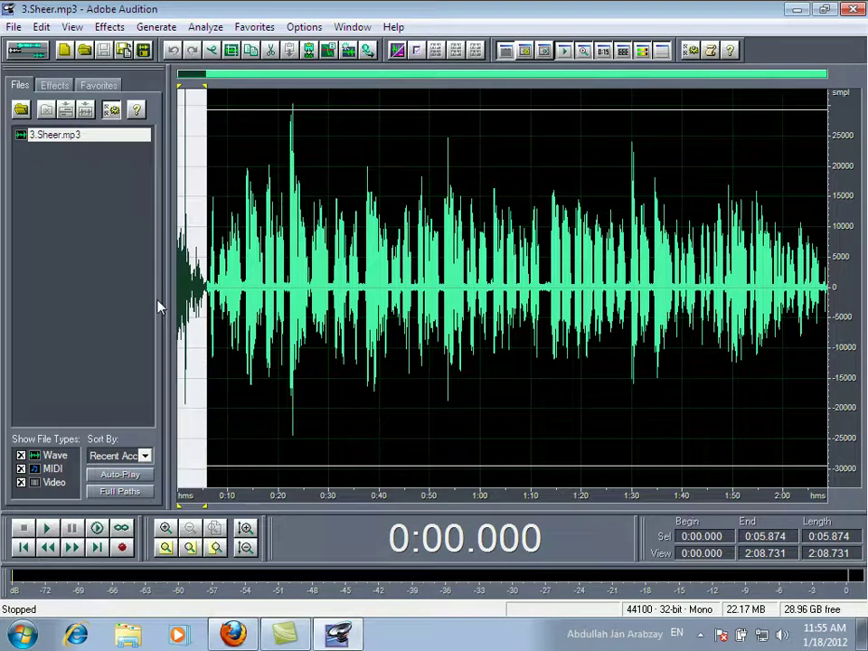
{"action": "key", "text": "space"}
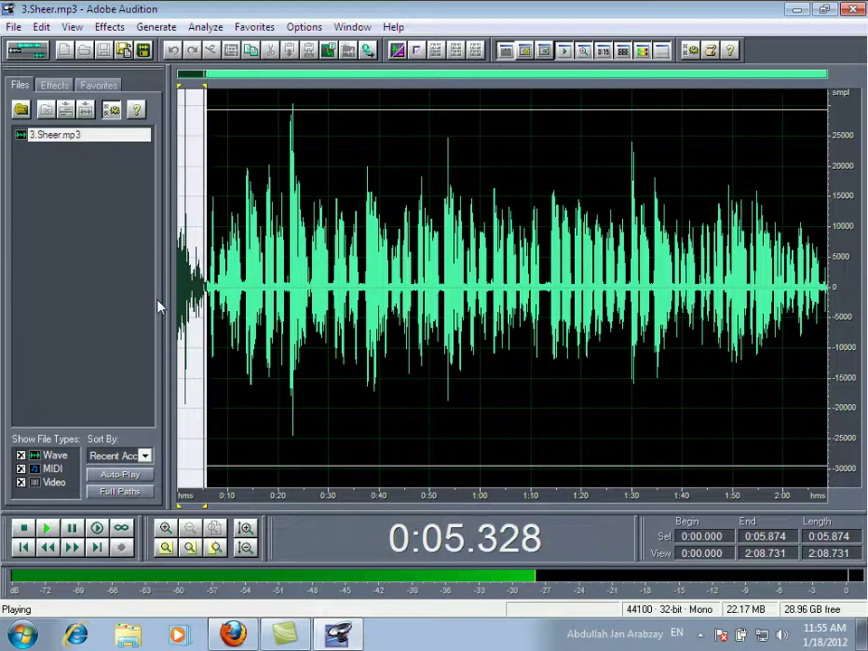
{"action": "key", "text": "space"}
{"action": "key", "text": "Delete"}
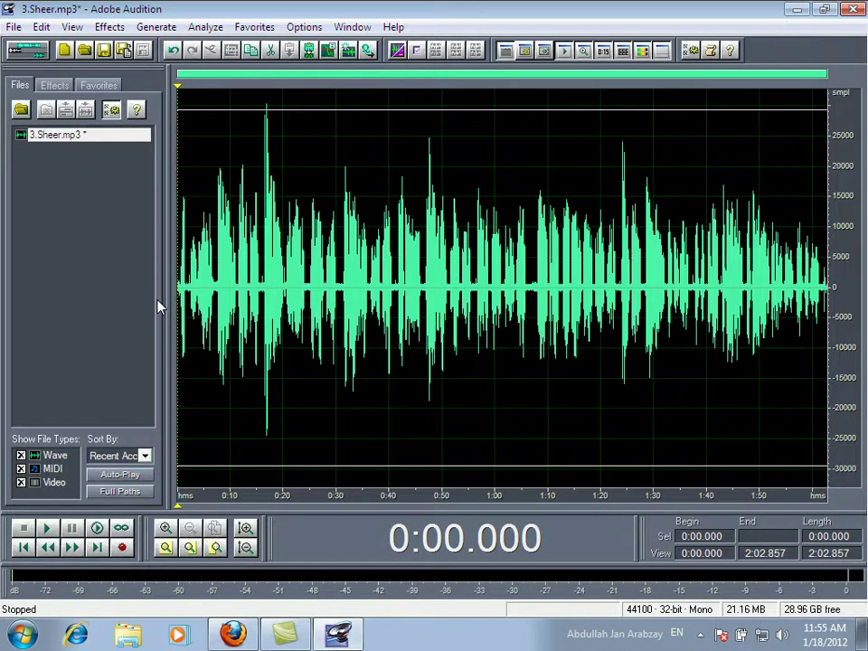
Step: Zoom the waveform in to a 13.650-second view at the start of the recording and listen from 0:00.320 for pauses
{"action": "key", "text": "space"}
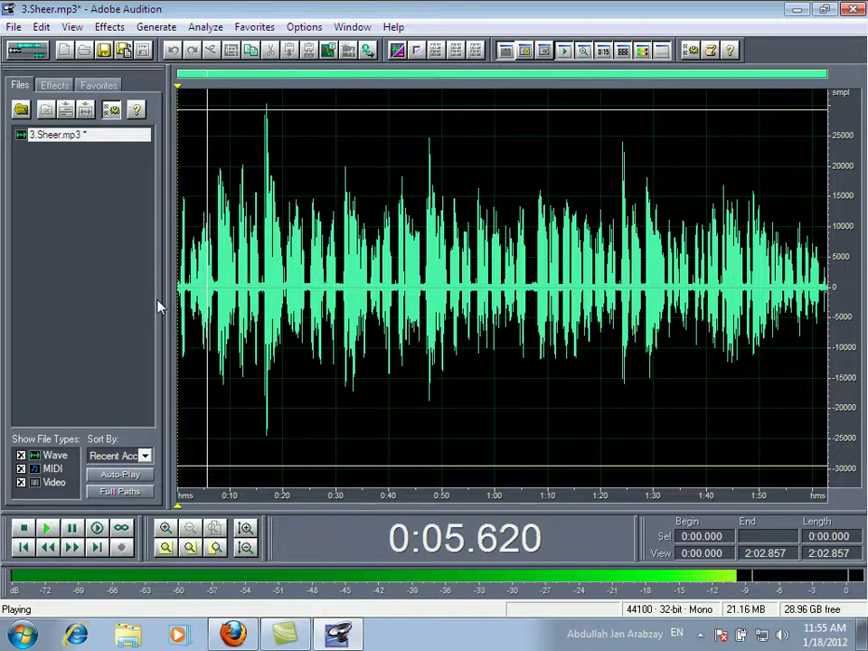
{"action": "left_click", "coordinate": [166, 529]}
{"action": "left_click", "coordinate": [165, 529]}
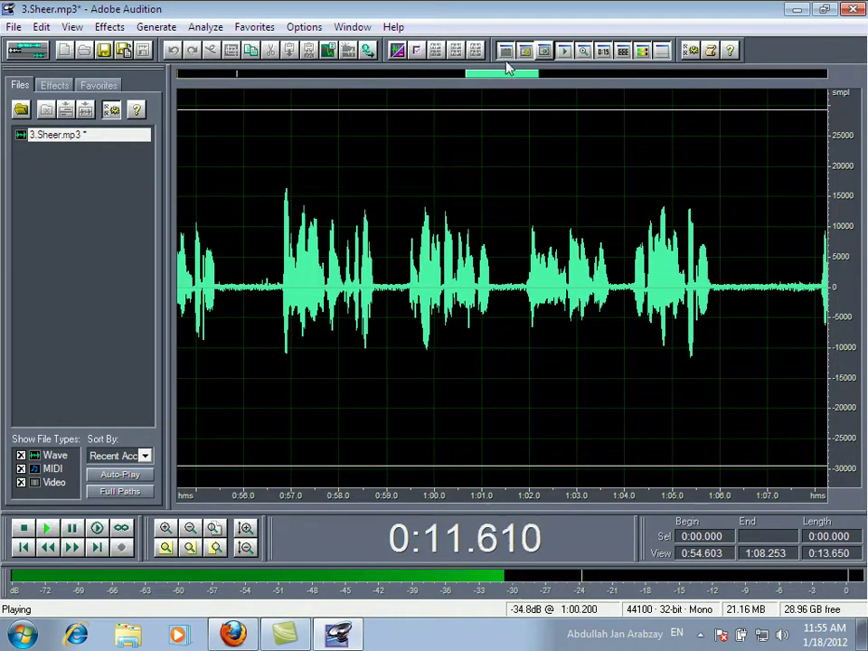
{"action": "key", "text": "alt+8"}
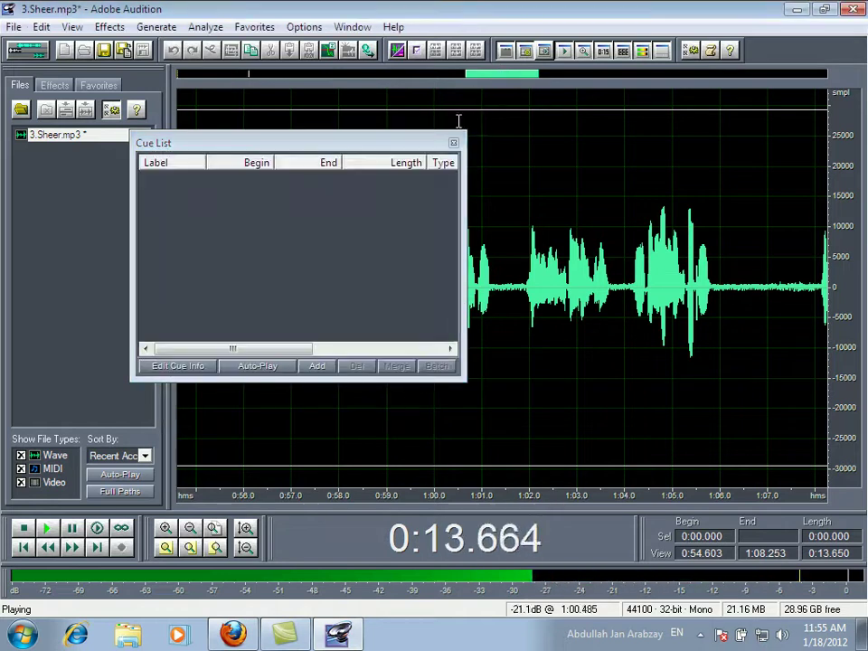
{"action": "left_click", "coordinate": [454, 142]}
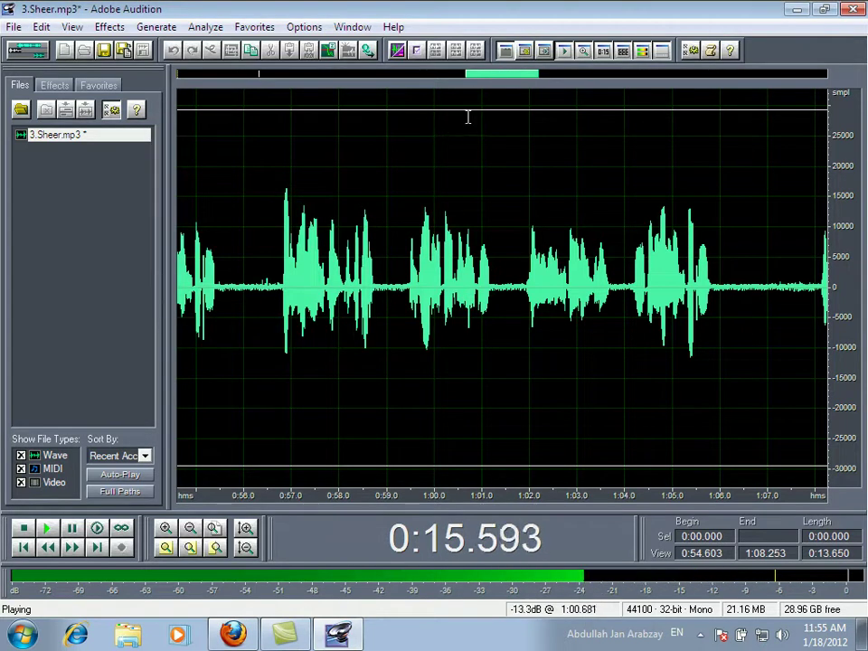
{"action": "left_click_drag", "start_coordinate": [488, 92], "coordinate": [432, 92]}
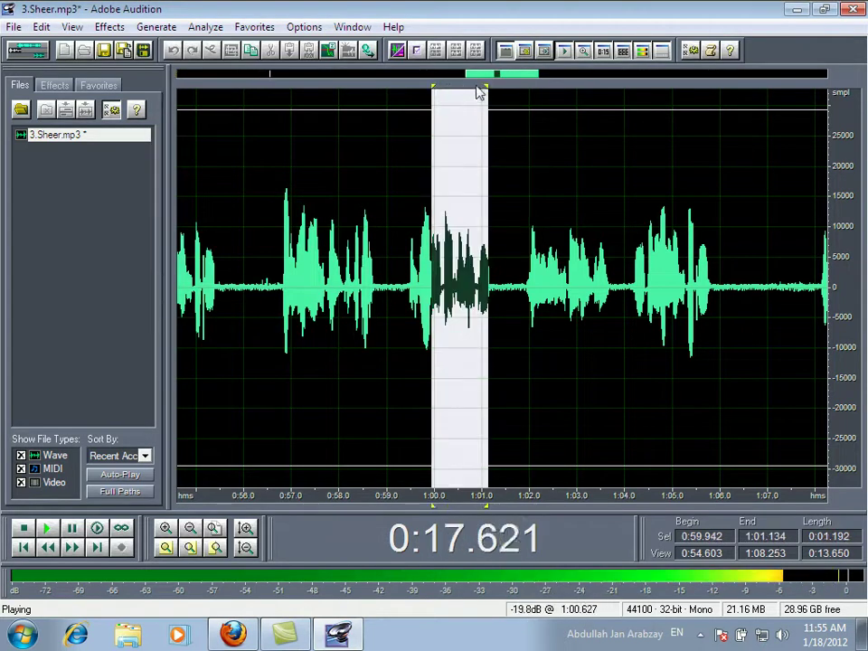
{"action": "left_click_drag", "start_coordinate": [482, 79], "coordinate": [176, 77]}
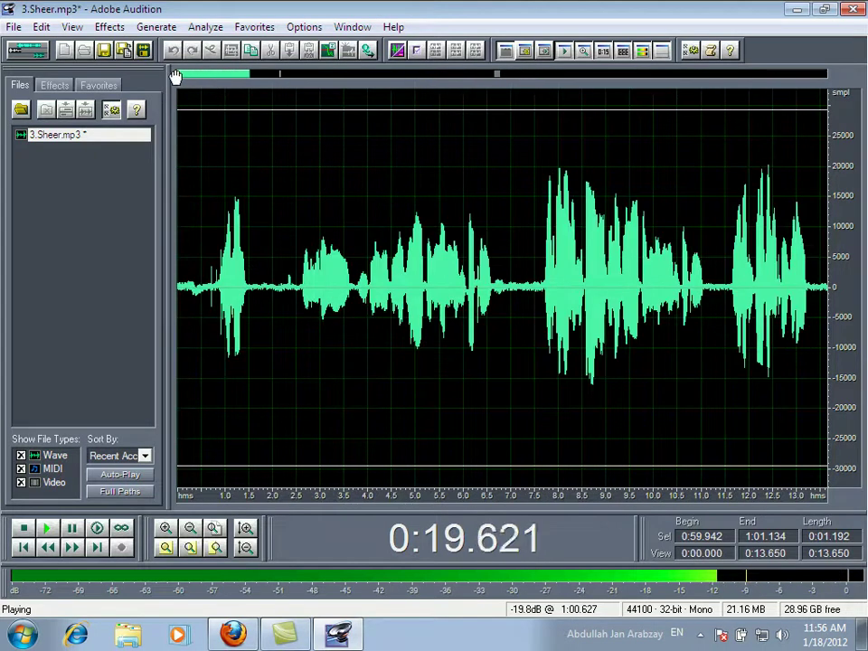
{"action": "left_click", "coordinate": [192, 253]}
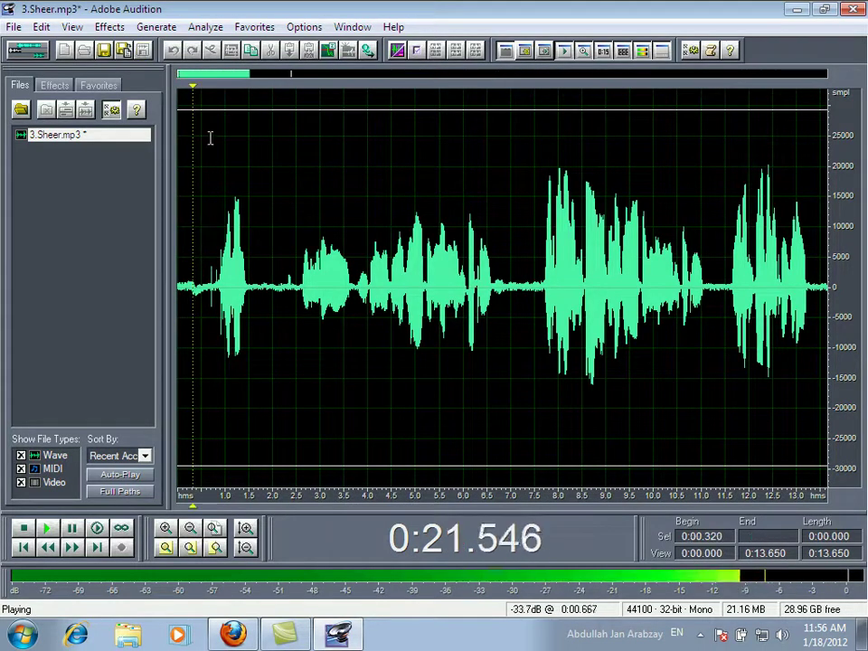
{"action": "key", "text": "space"}
{"action": "key", "text": "space"}
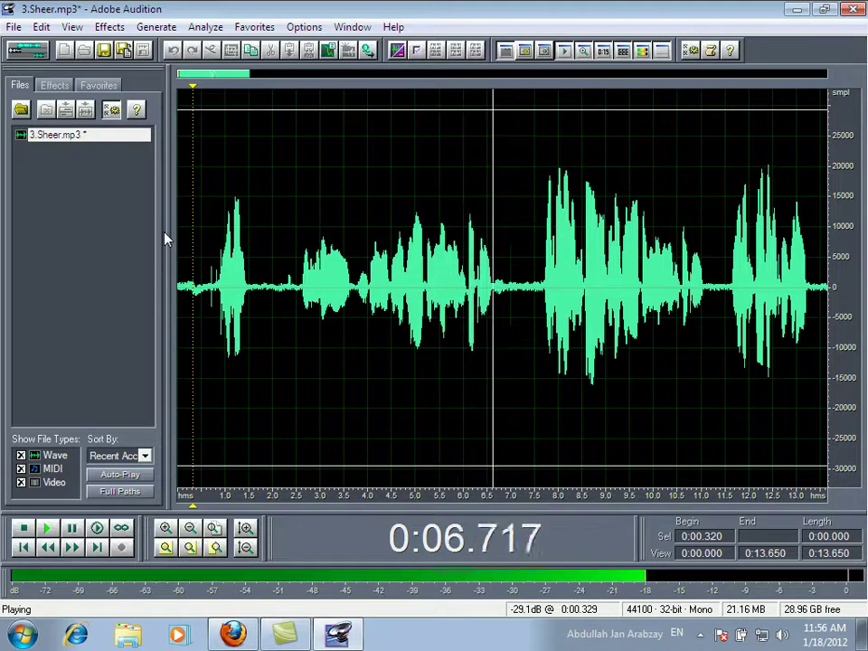
{"action": "key", "text": "space"}
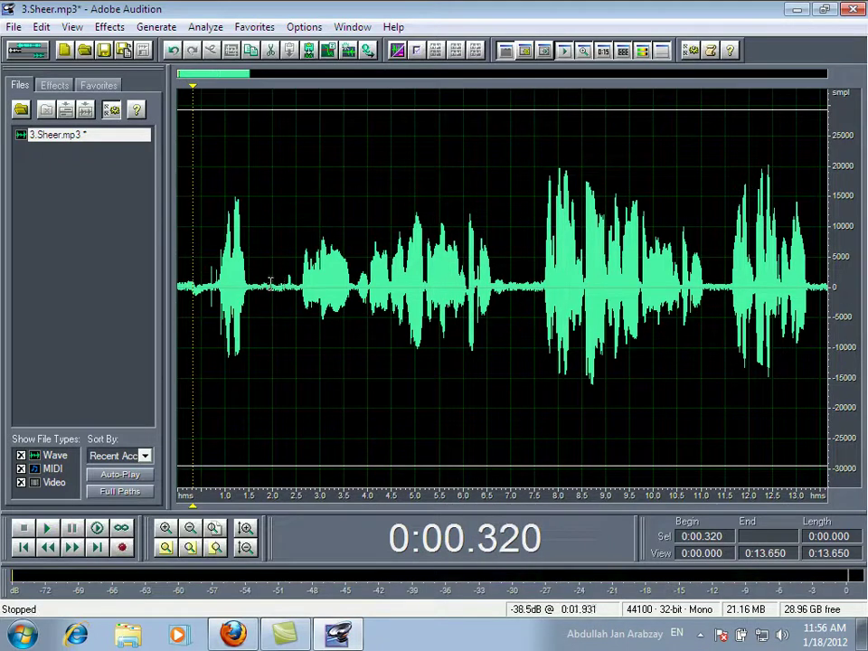
Step: Delete about 1 s of the pause from 0:01.441 and about 0.9 s of the pause from 0:05.570
{"action": "left_click_drag", "start_coordinate": [284, 286], "coordinate": [249, 284]}
{"action": "key", "text": "Delete"}
{"action": "key", "text": "Delete"}
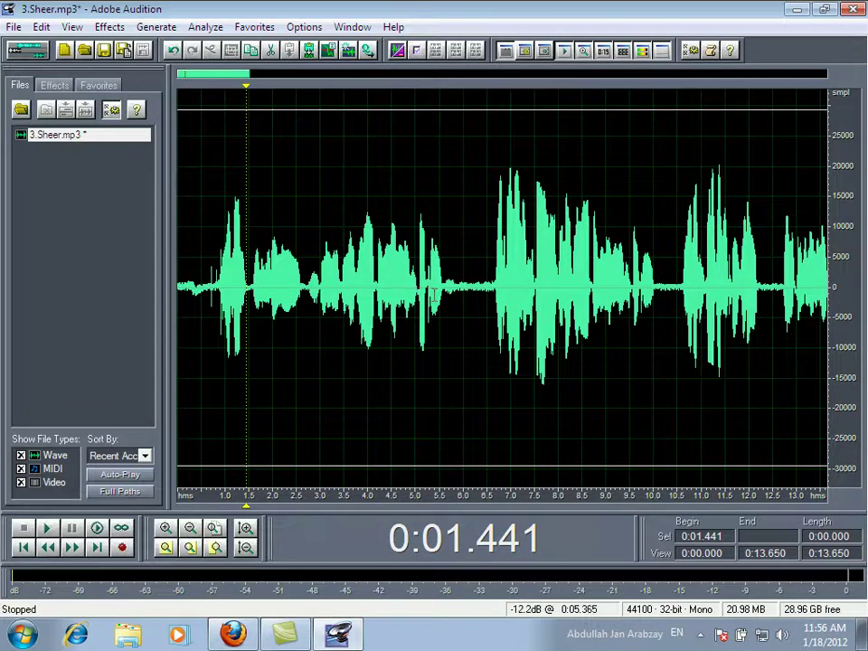
{"action": "left_click_drag", "start_coordinate": [443, 285], "coordinate": [491, 306]}
{"action": "key", "text": "Delete"}
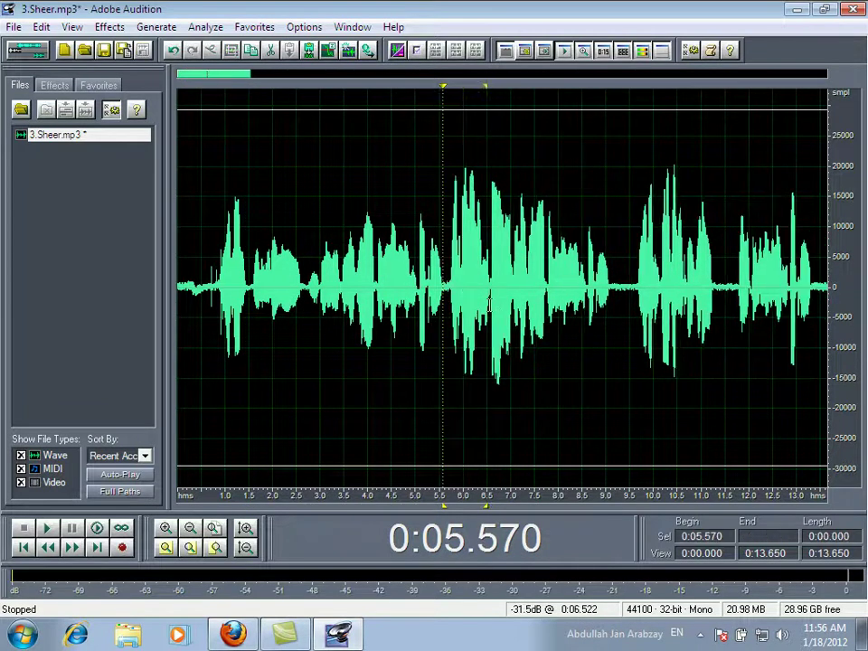
Step: Listen on and shorten two pauses, deleting about 0.4 s from 0:09.219 and about 0.3 s from 0:10.909
{"action": "key", "text": "space"}
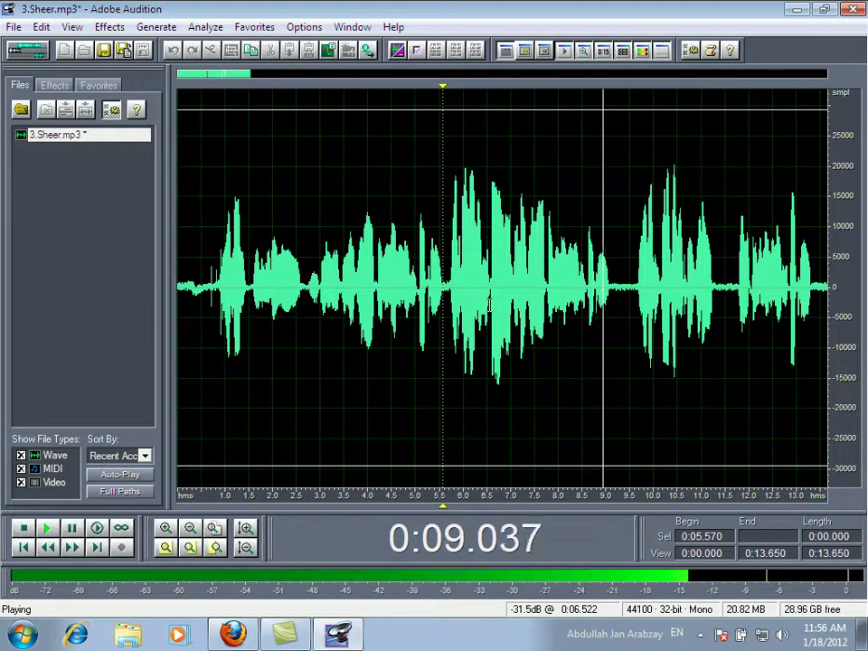
{"action": "key", "text": "space"}
{"action": "left_click_drag", "start_coordinate": [634, 298], "coordinate": [614, 301]}
{"action": "key", "text": "Delete"}
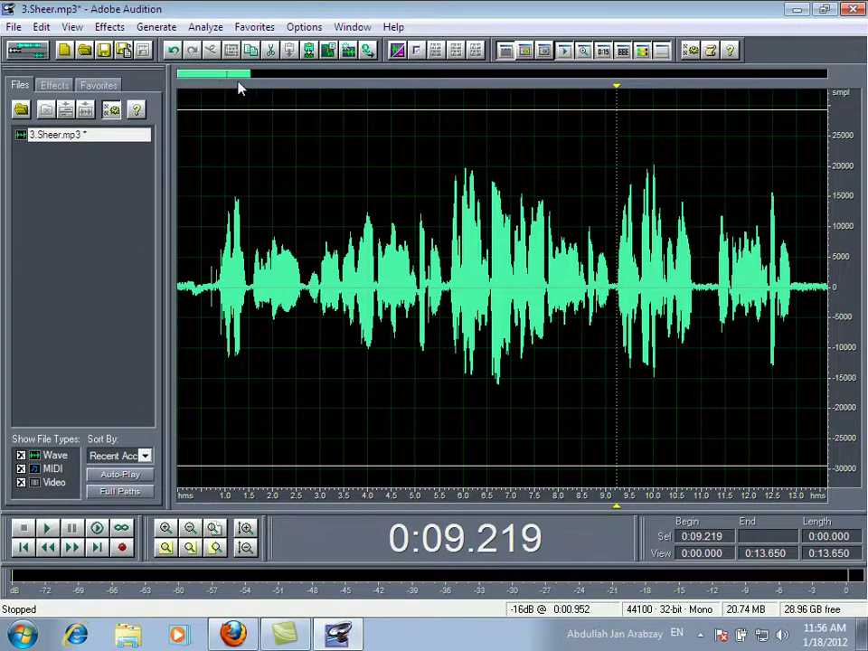
{"action": "left_click_drag", "start_coordinate": [207, 80], "coordinate": [255, 85]}
{"action": "key", "text": "space"}
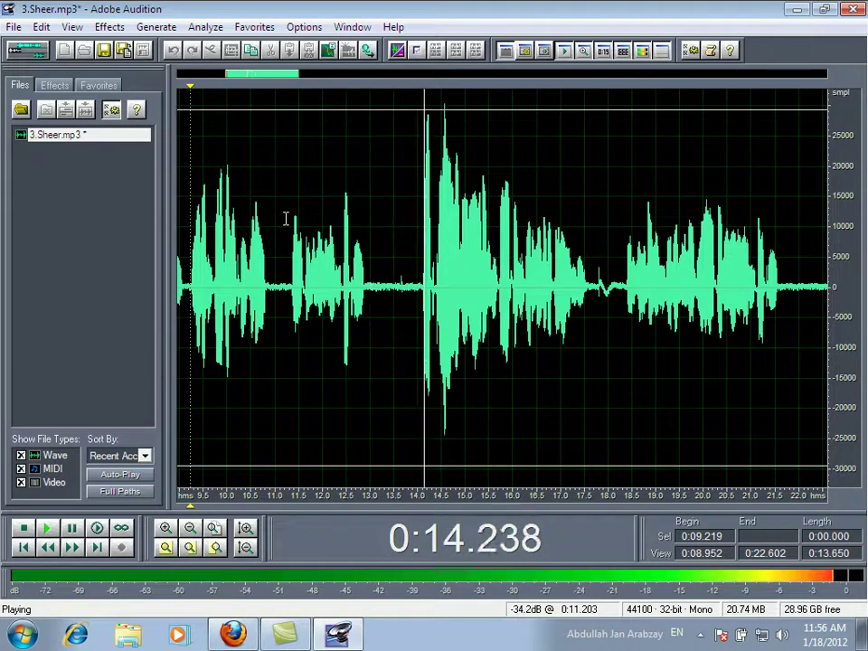
{"action": "left_click_drag", "start_coordinate": [284, 288], "coordinate": [273, 289]}
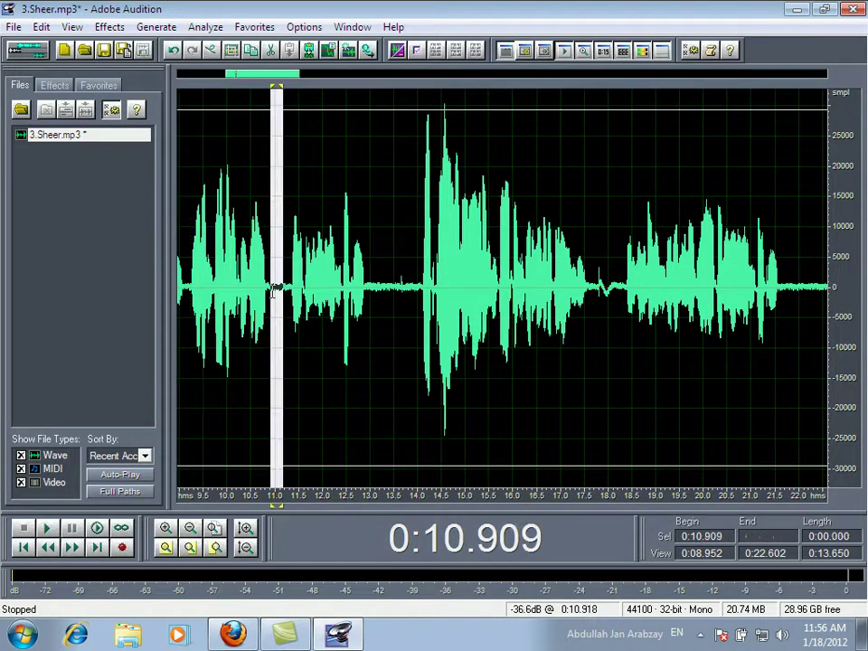
Step: Play from 0:10.909 and cut two pauses, deleting about 0.7 s from 0:12.832 and the stretch from 0:16.658 to 0:17.245
{"action": "key", "text": "space"}
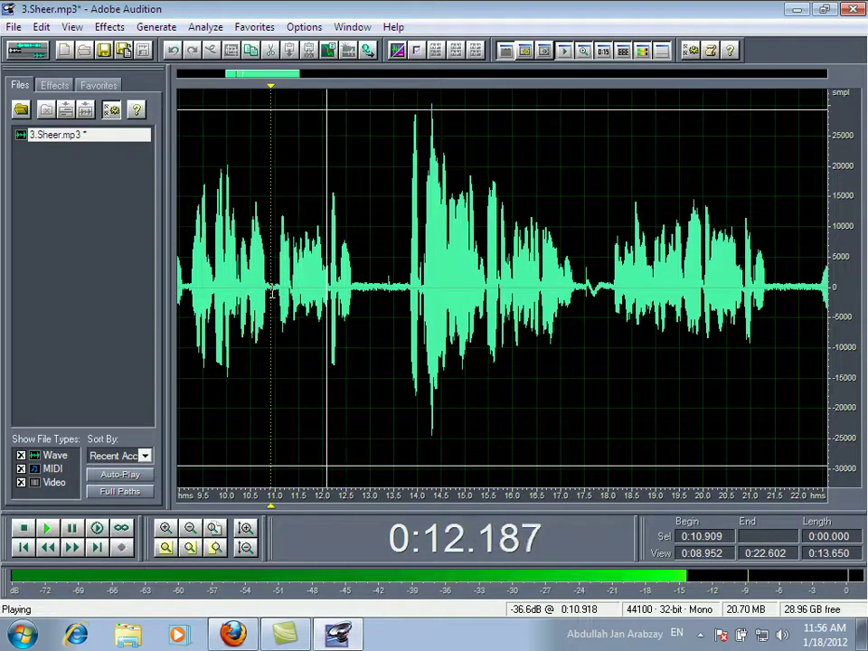
{"action": "key", "text": "space"}
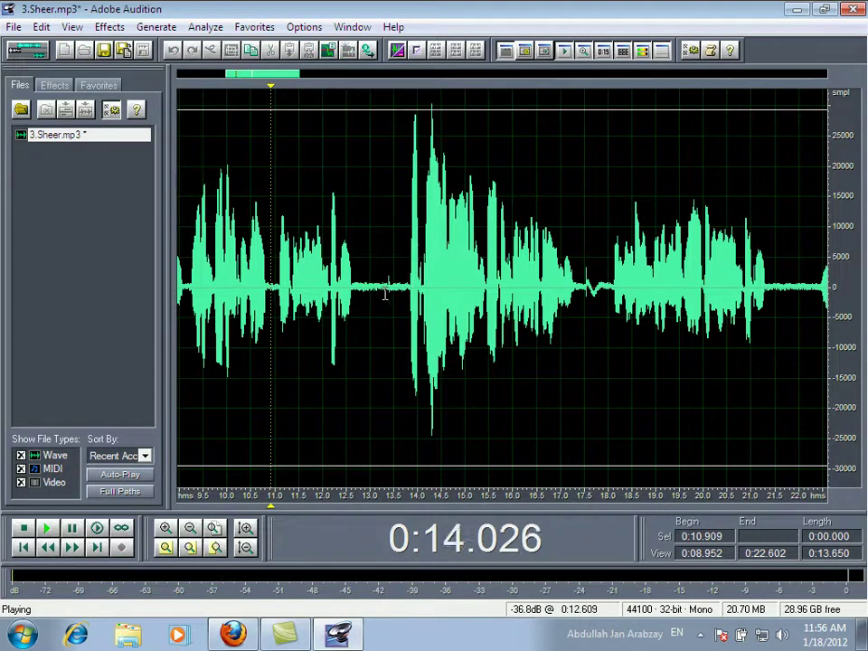
{"action": "left_click_drag", "start_coordinate": [396, 291], "coordinate": [362, 296]}
{"action": "key", "text": "Delete"}
{"action": "key", "text": "space"}
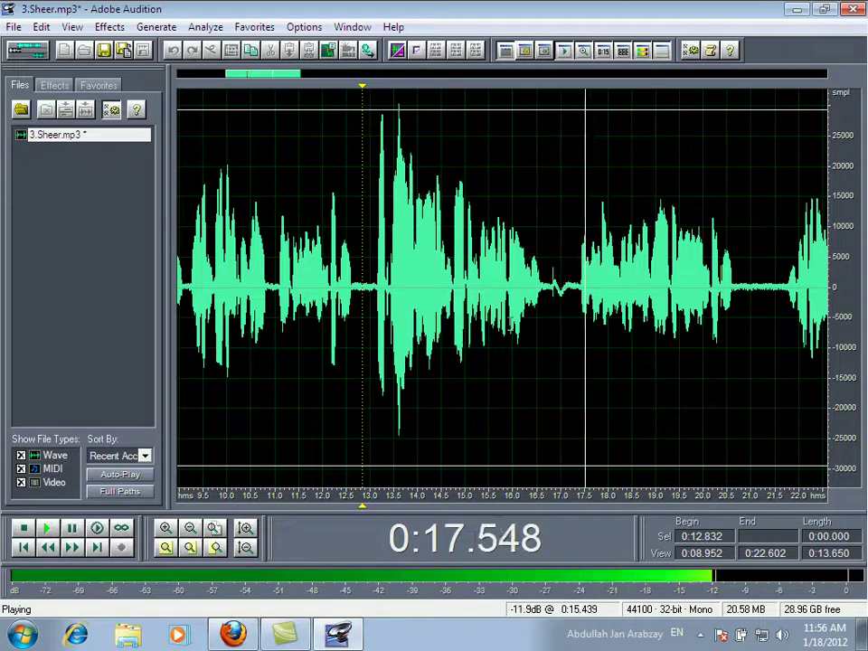
{"action": "key", "text": "space"}
{"action": "left_click_drag", "start_coordinate": [562, 298], "coordinate": [546, 301]}
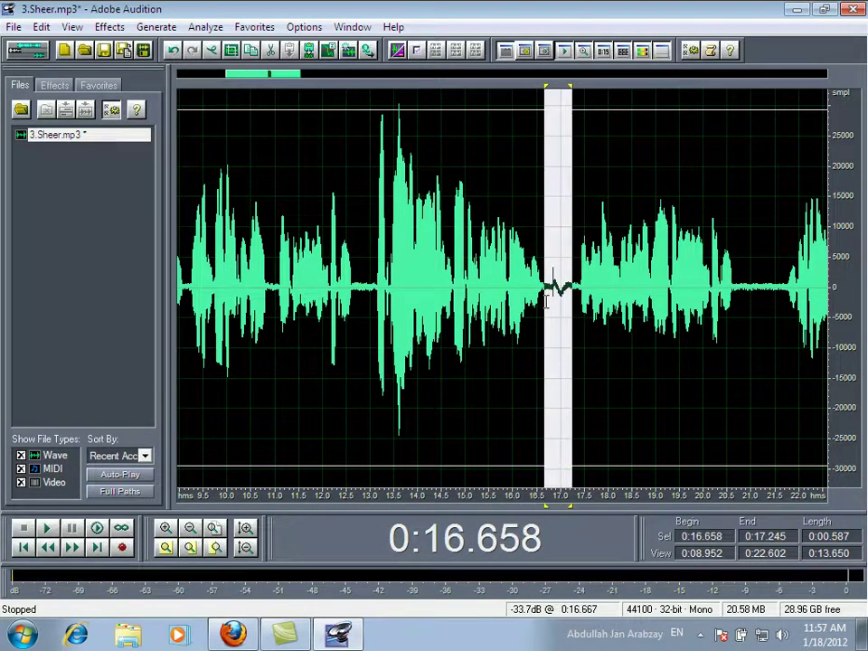
{"action": "key", "text": "Delete"}
Step: Continue listening and delete the silence from 0:20.200 to 0:21.090 and about 0.3 s of the pause from 0:22.816
{"action": "key", "text": "space"}
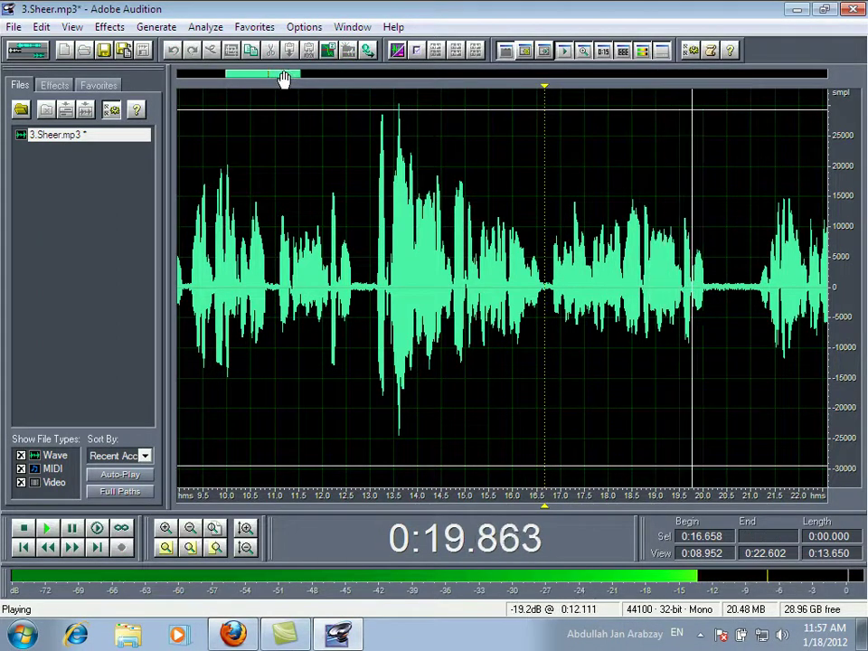
{"action": "left_click_drag", "start_coordinate": [283, 79], "coordinate": [323, 94]}
{"action": "key", "text": "space"}
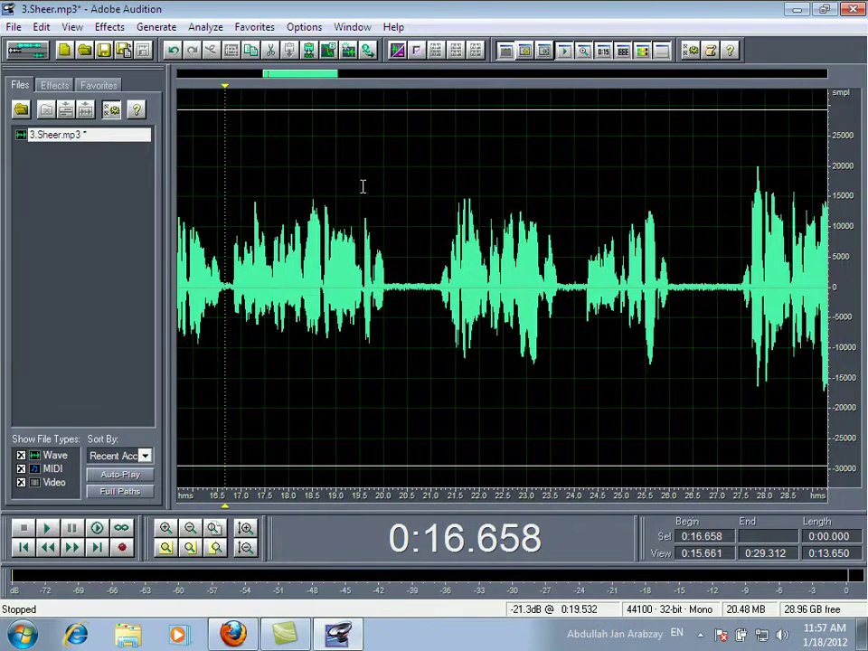
{"action": "left_click_drag", "start_coordinate": [402, 300], "coordinate": [436, 311]}
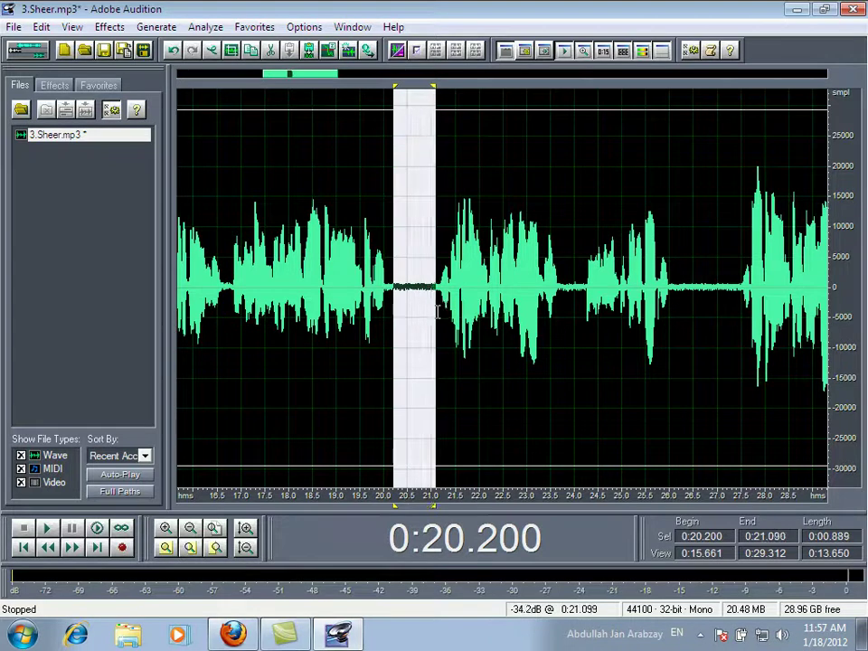
{"action": "key", "text": "Delete"}
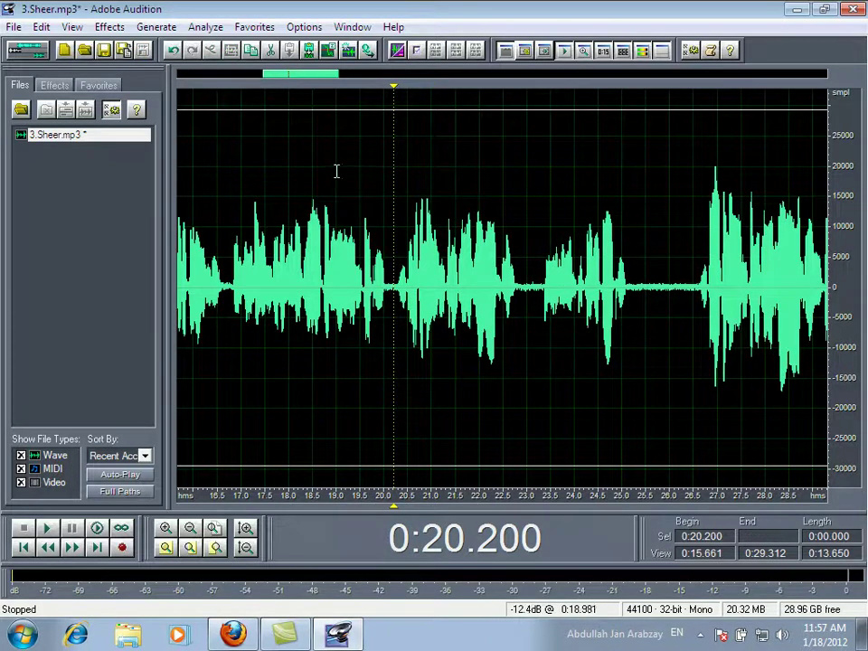
{"action": "key", "text": "space"}
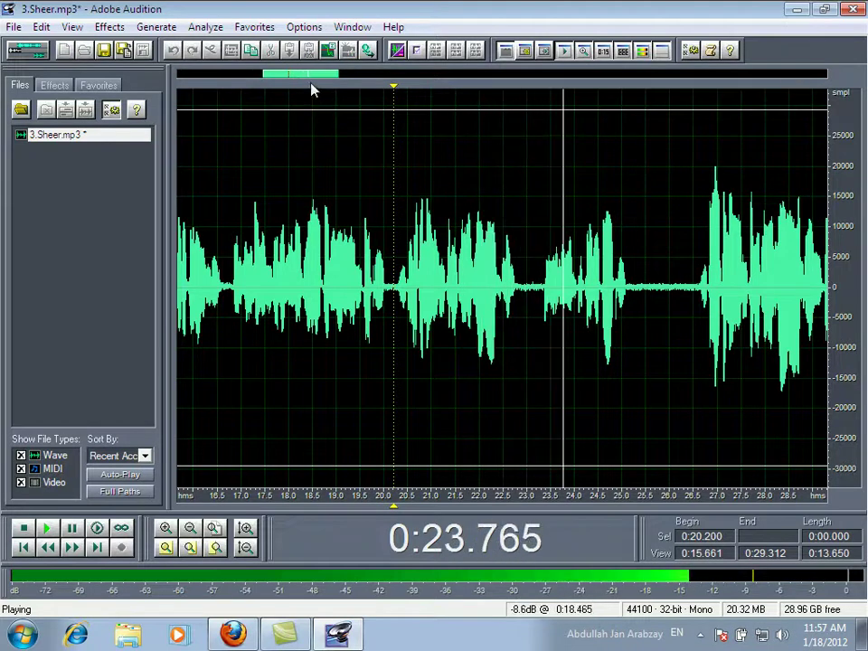
{"action": "left_click_drag", "start_coordinate": [314, 82], "coordinate": [336, 79]}
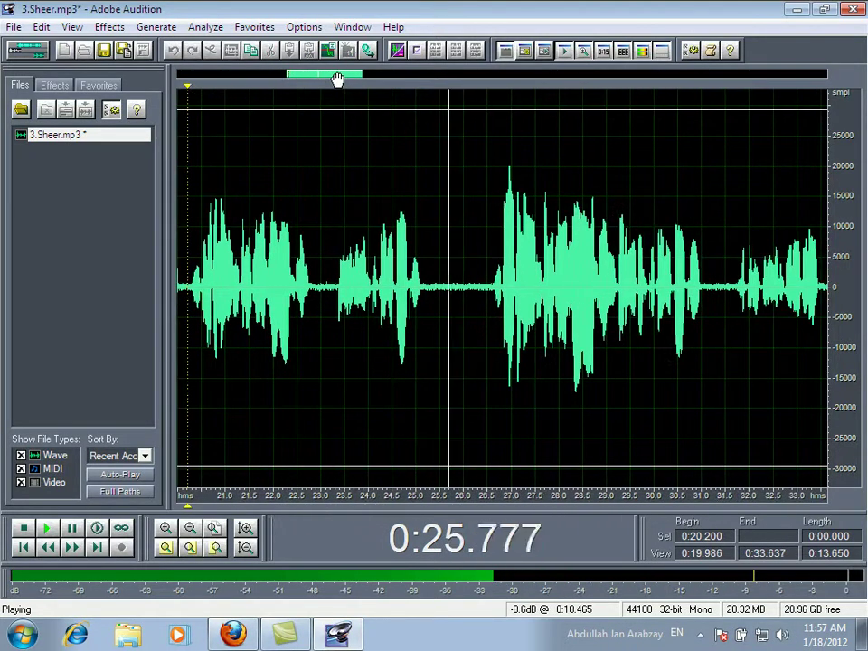
{"action": "key", "text": "space"}
{"action": "left_click_drag", "start_coordinate": [325, 280], "coordinate": [314, 287]}
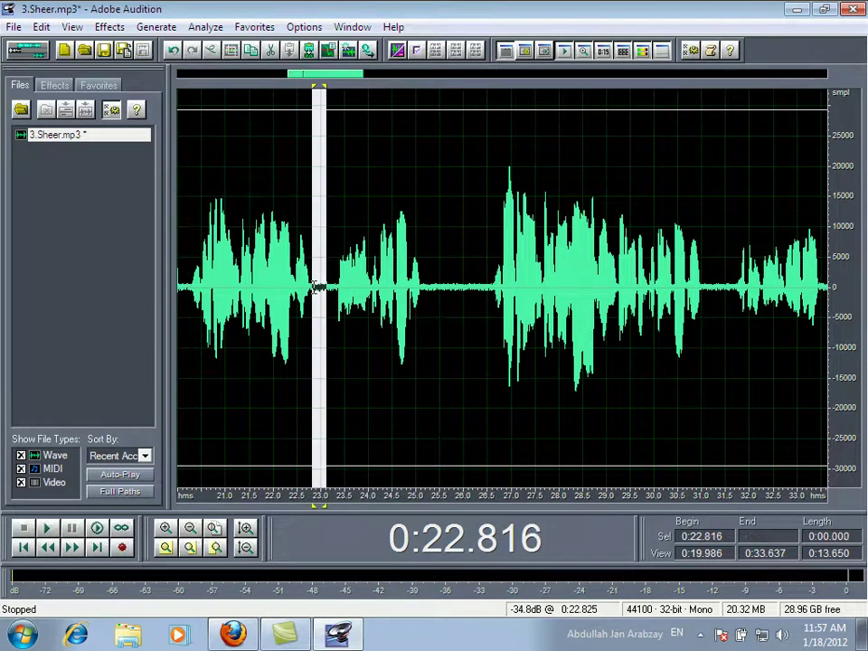
Step: Play from 0:22.816 and tighten two pauses, deleting about 1.3 s from 0:24.827 and about 0.5 s from 0:29.383
{"action": "key", "text": "space"}
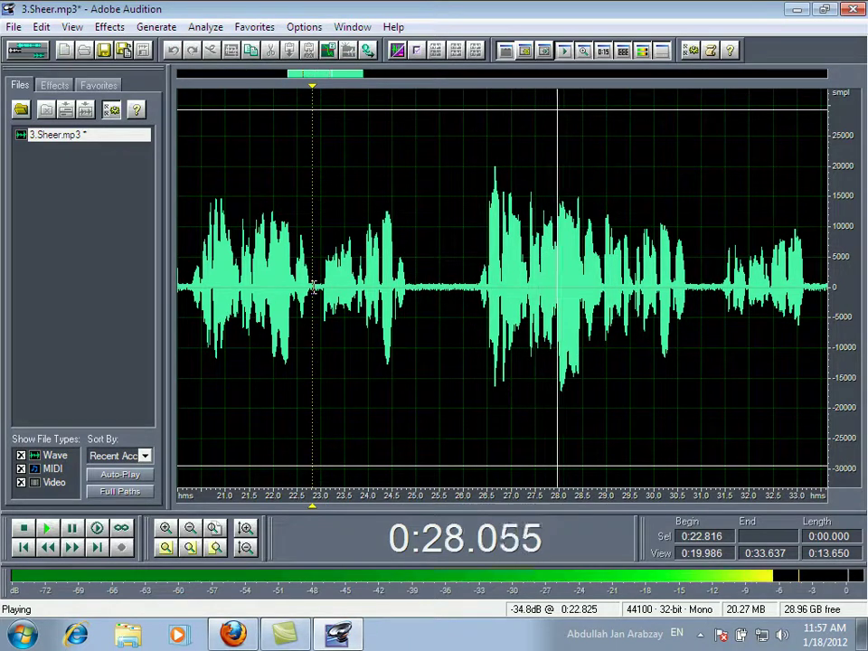
{"action": "key", "text": "space"}
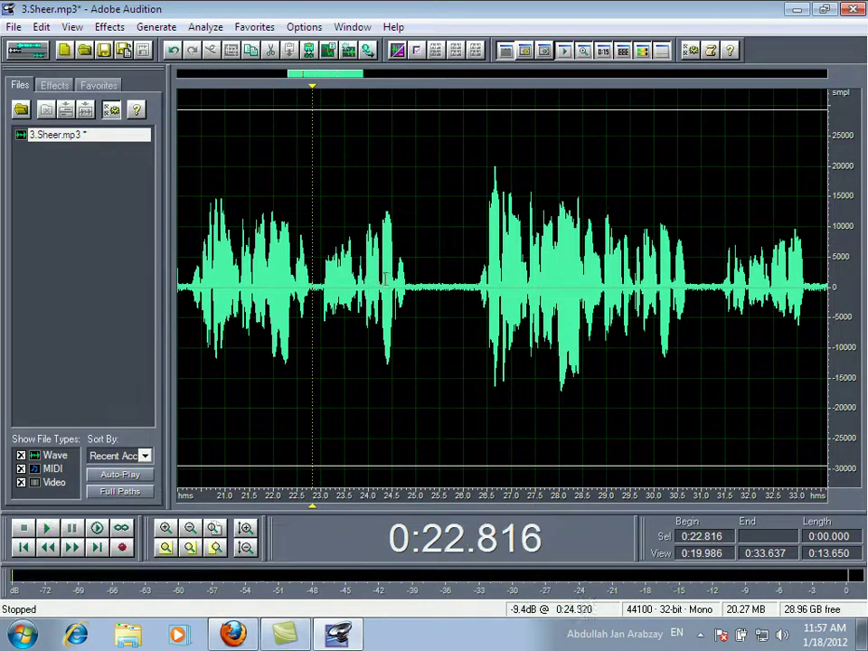
{"action": "left_click_drag", "start_coordinate": [470, 297], "coordinate": [410, 306]}
{"action": "key", "text": "Delete"}
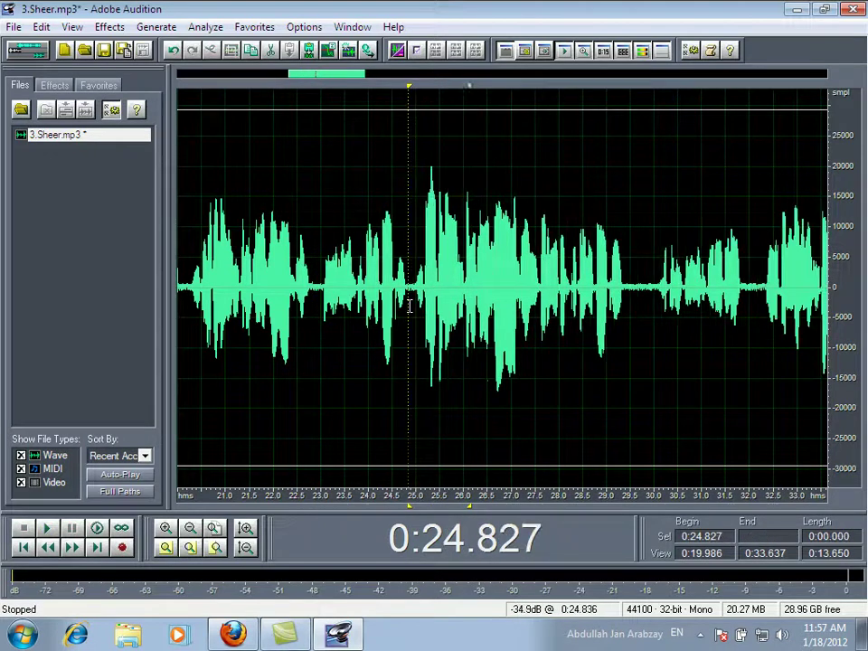
{"action": "key", "text": "space"}
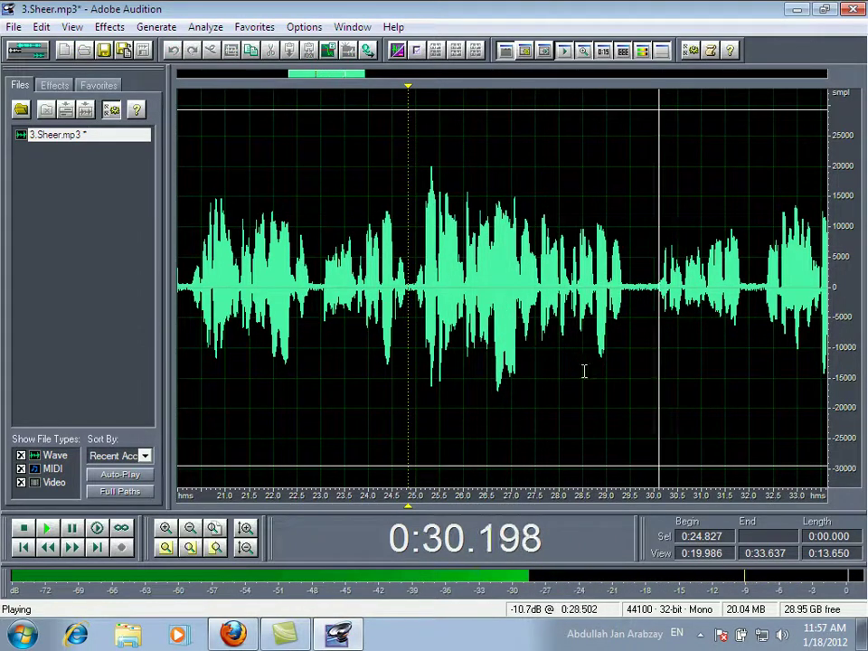
{"action": "key", "text": "space"}
{"action": "left_click_drag", "start_coordinate": [646, 297], "coordinate": [626, 301]}
{"action": "key", "text": "Delete"}
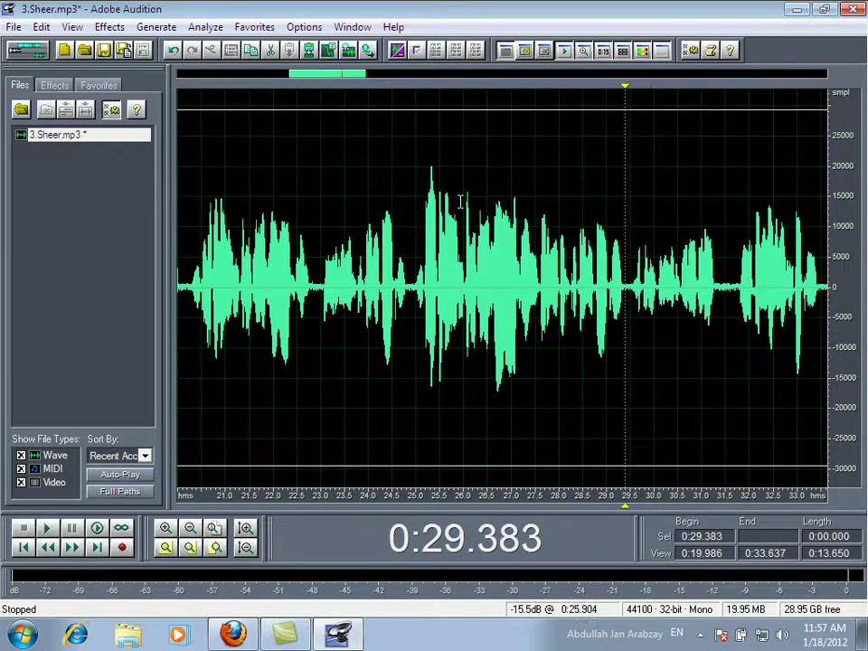
Step: Delete about 0.3 s of the pause from 0:31.288 and play the recording on from that point
{"action": "left_click_drag", "start_coordinate": [337, 83], "coordinate": [383, 87]}
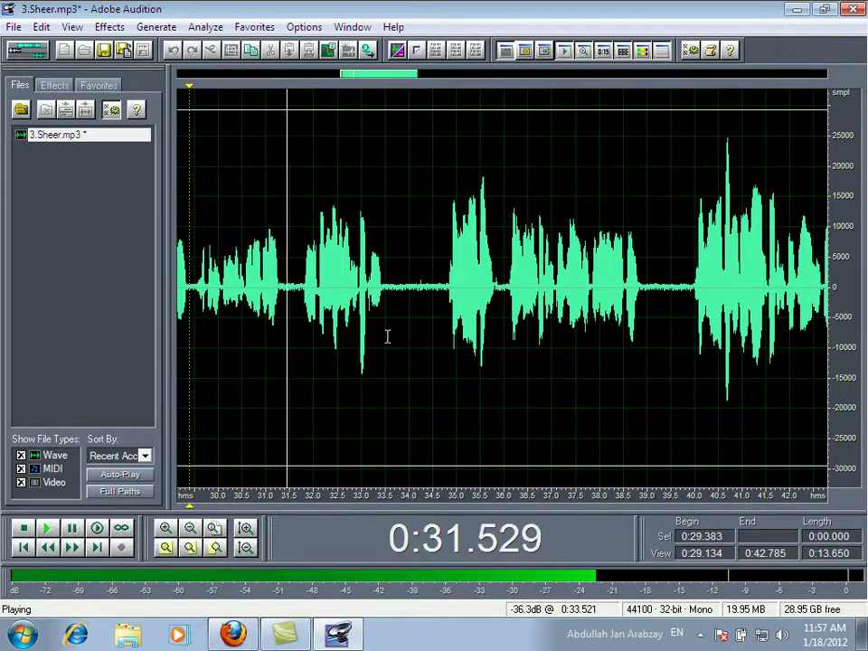
{"action": "key", "text": "space"}
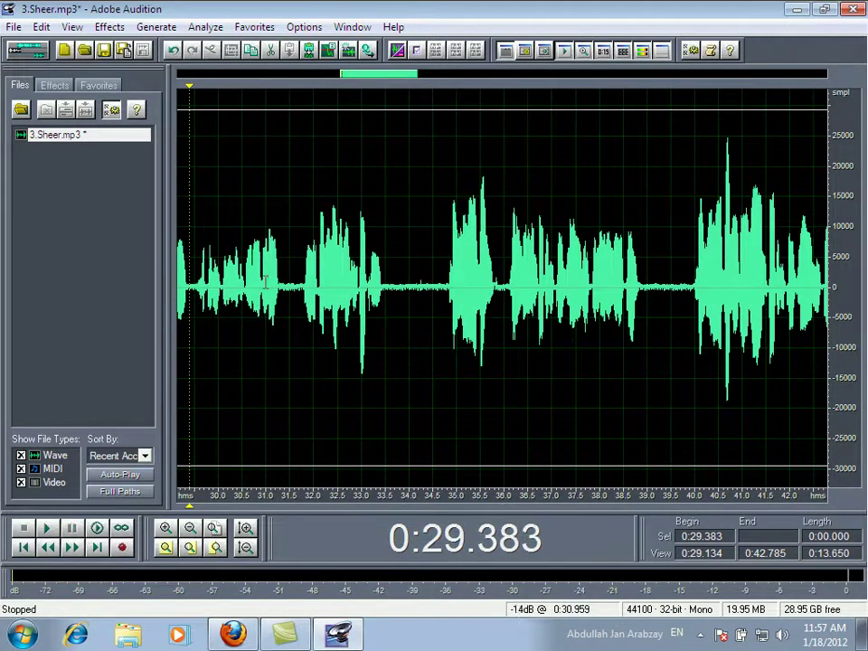
{"action": "left_click_drag", "start_coordinate": [295, 286], "coordinate": [281, 289]}
{"action": "left_click", "coordinate": [283, 288]}
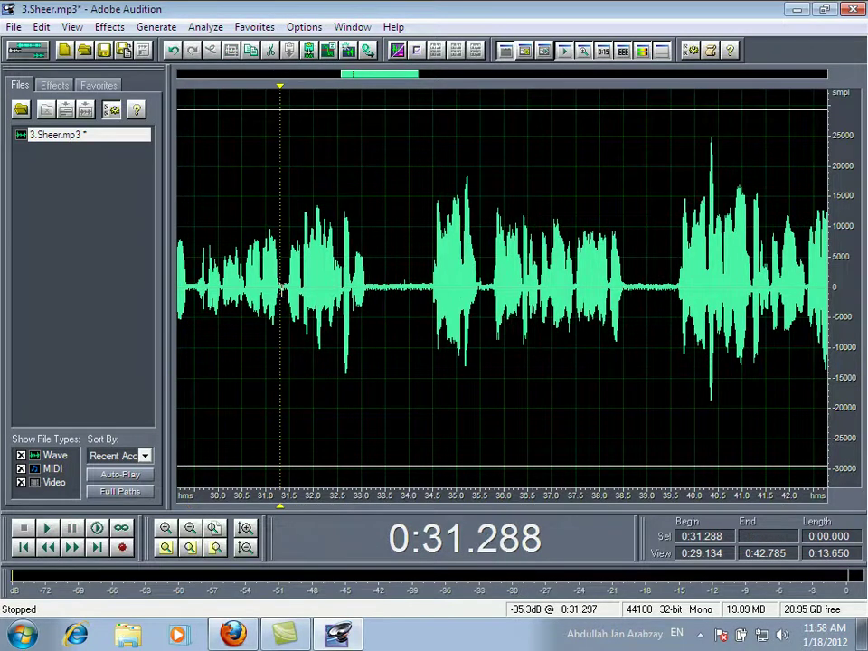
{"action": "key", "text": "space"}
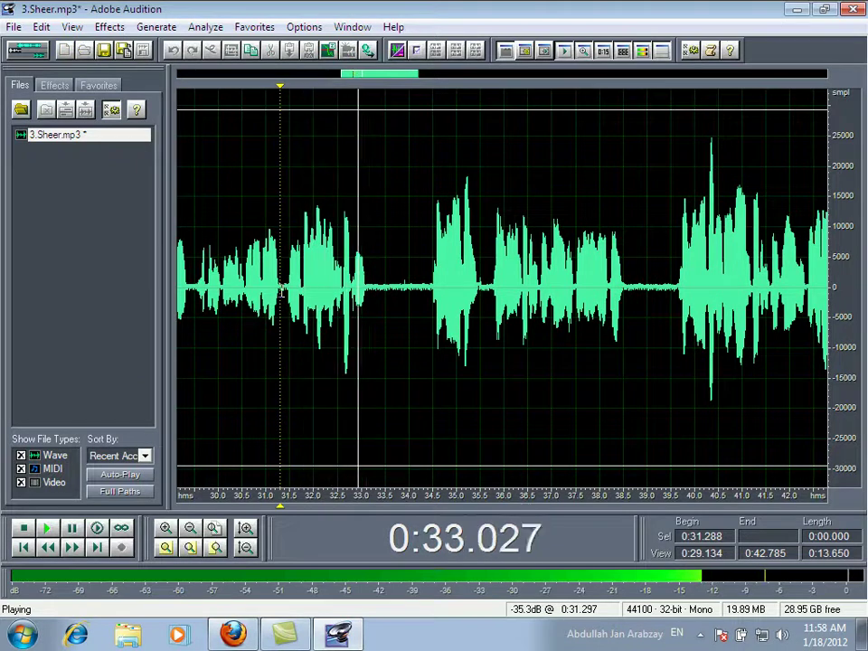
Step: Delete about 1 s of the pause from 0:33.228, play on, and delete the short gap from 0:34.491 to 0:34.616
{"action": "key", "text": "space"}
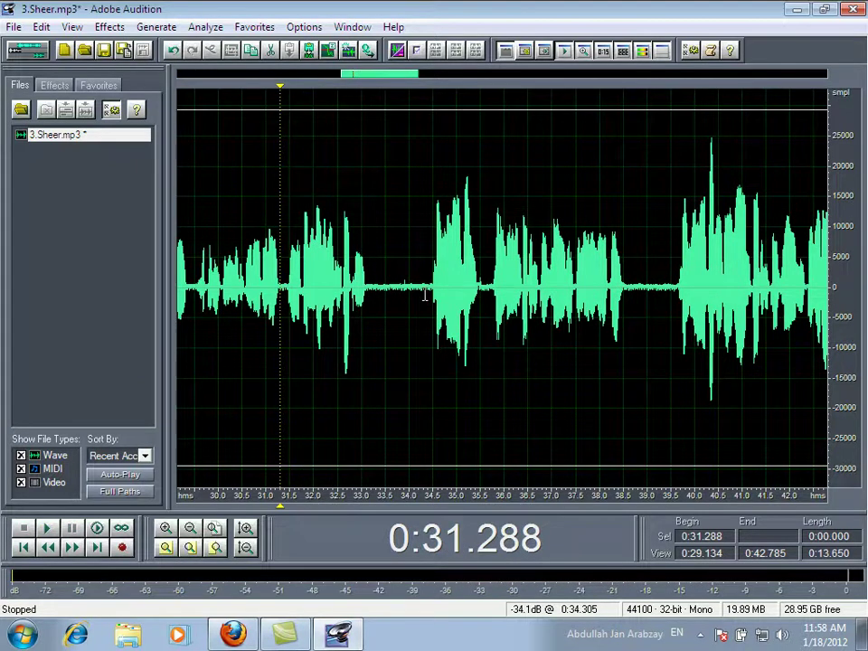
{"action": "left_click_drag", "start_coordinate": [420, 294], "coordinate": [375, 304]}
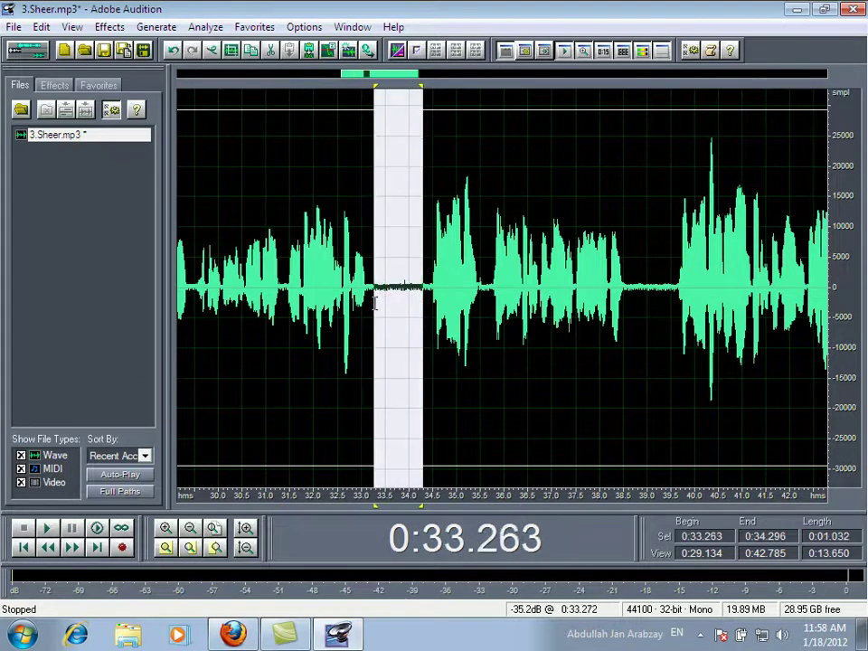
{"action": "key", "text": "Delete"}
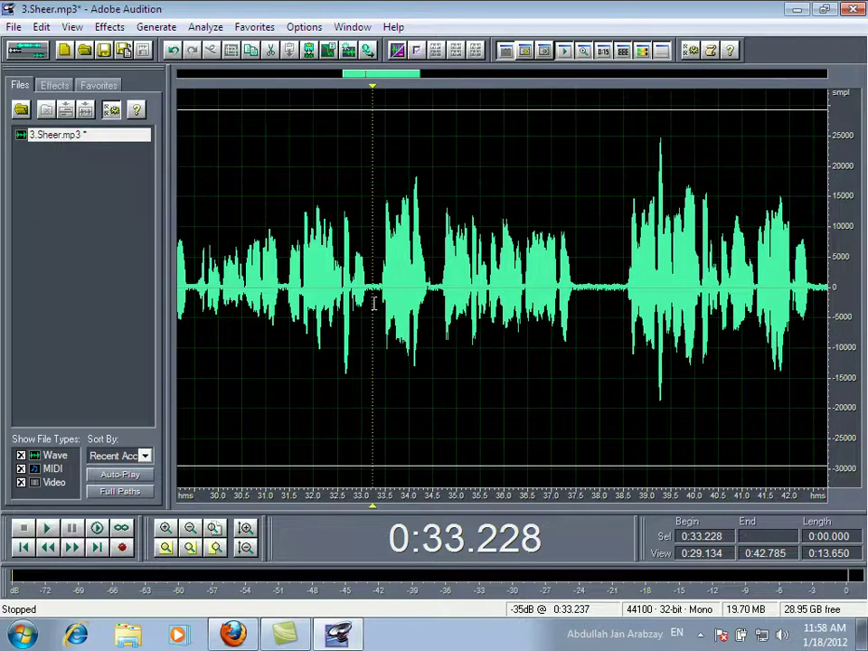
{"action": "key", "text": "space"}
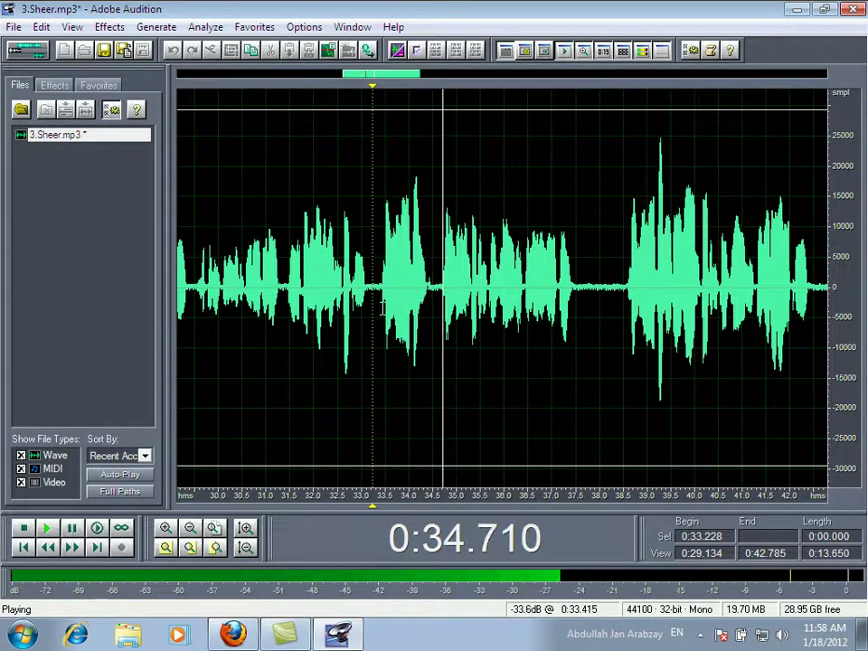
{"action": "key", "text": "space"}
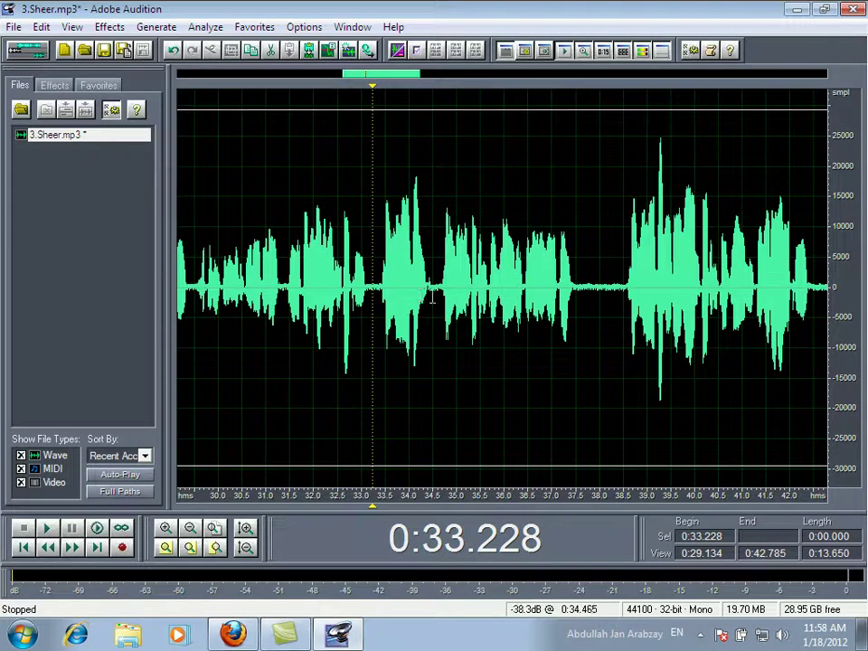
{"action": "left_click_drag", "start_coordinate": [431, 287], "coordinate": [436, 297]}
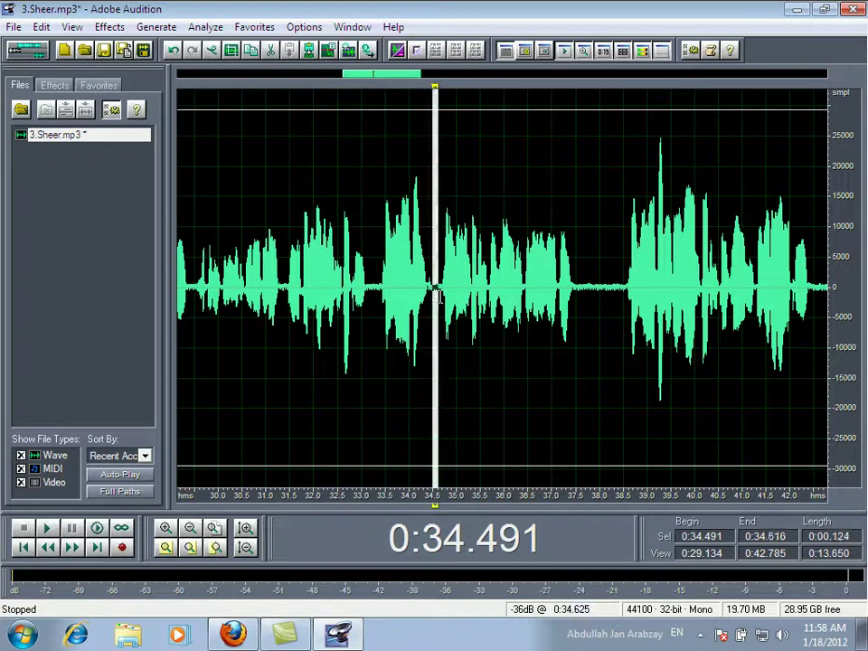
{"action": "key", "text": "Delete"}
Step: Play from 0:34.491 and delete the silence from 0:37.339 to 0:38.282
{"action": "key", "text": "space"}
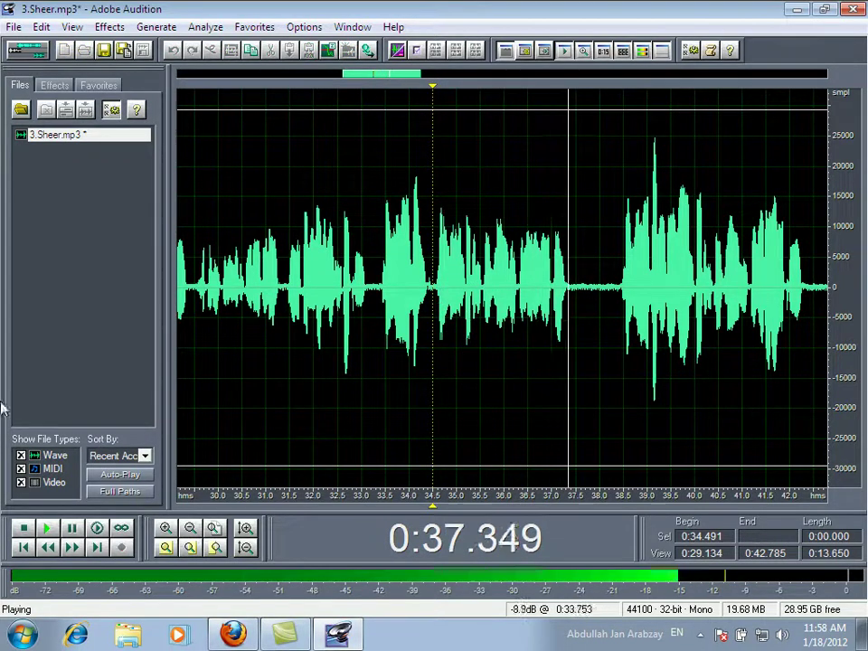
{"action": "key", "text": "space"}
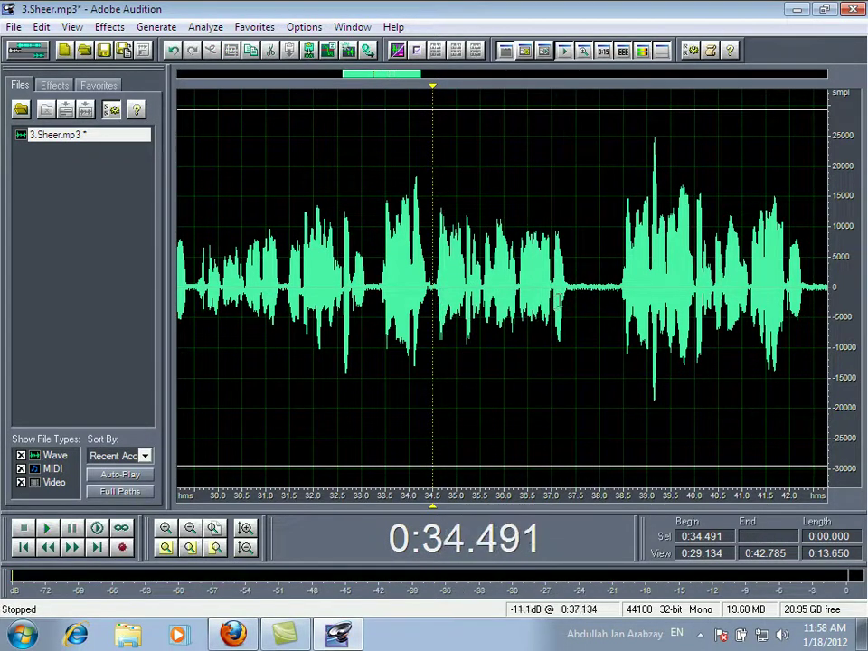
{"action": "left_click_drag", "start_coordinate": [569, 298], "coordinate": [613, 321]}
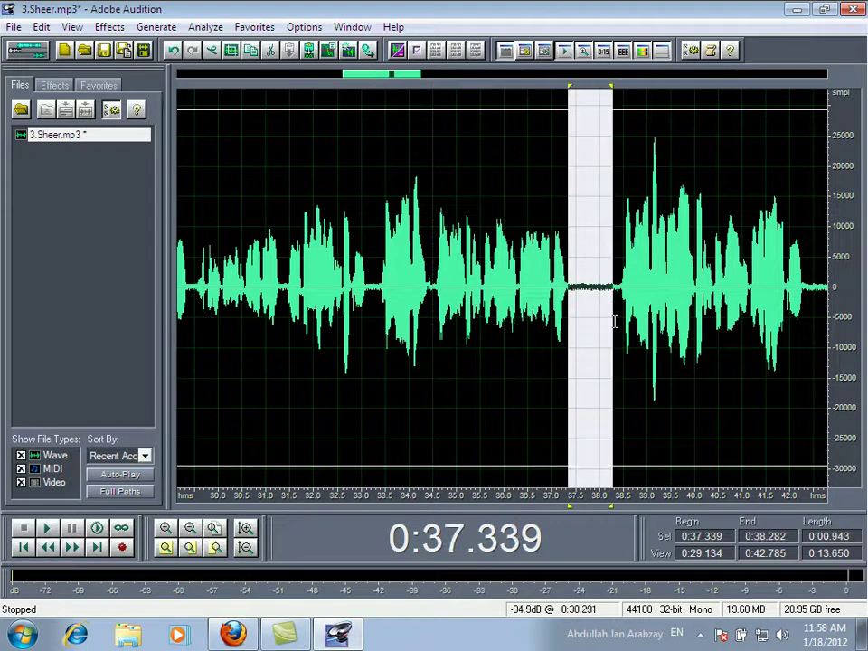
{"action": "key", "text": "Delete"}
Step: Continue listening from 0:37.339 and delete the pause from 0:41.344 to 0:41.877
{"action": "key", "text": "space"}
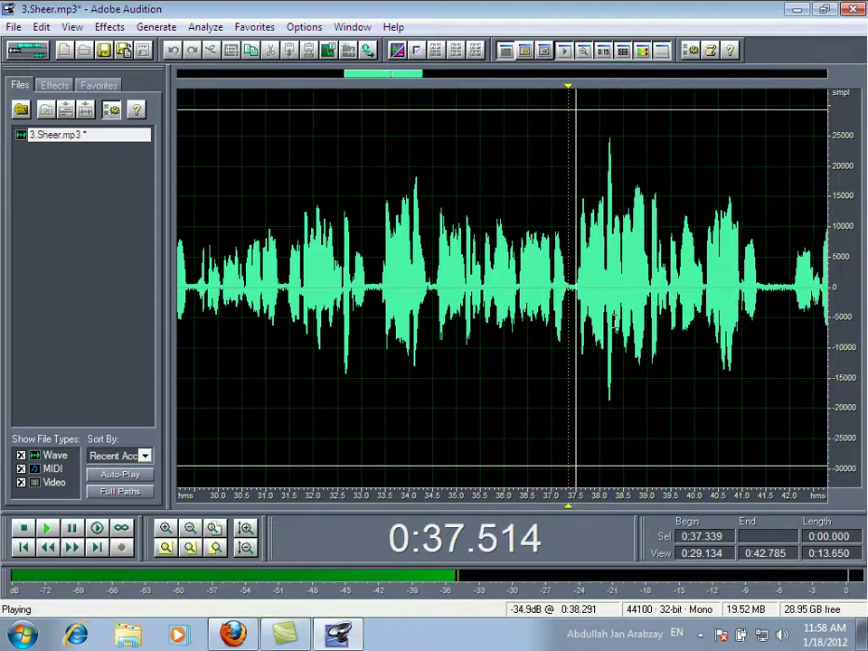
{"action": "left_click_drag", "start_coordinate": [396, 76], "coordinate": [454, 91]}
{"action": "key", "text": "space"}
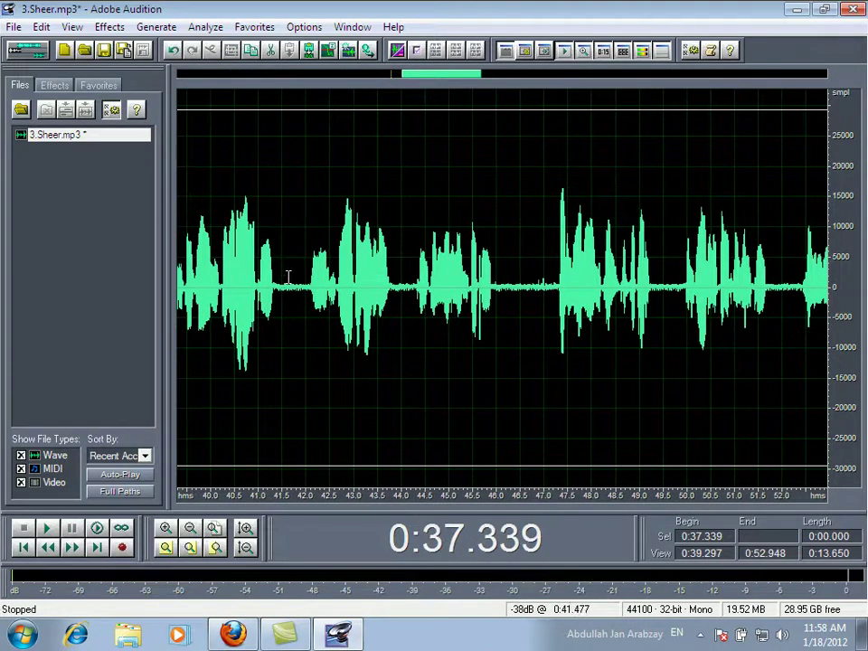
{"action": "key", "text": "space"}
{"action": "left_click_drag", "start_coordinate": [276, 284], "coordinate": [302, 298]}
{"action": "key", "text": "space"}
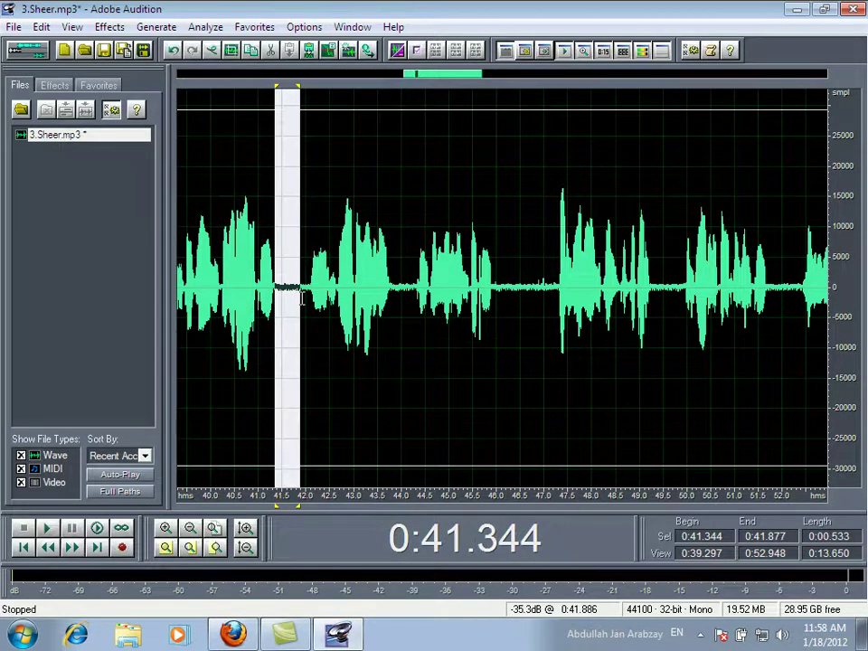
{"action": "key", "text": "Delete"}
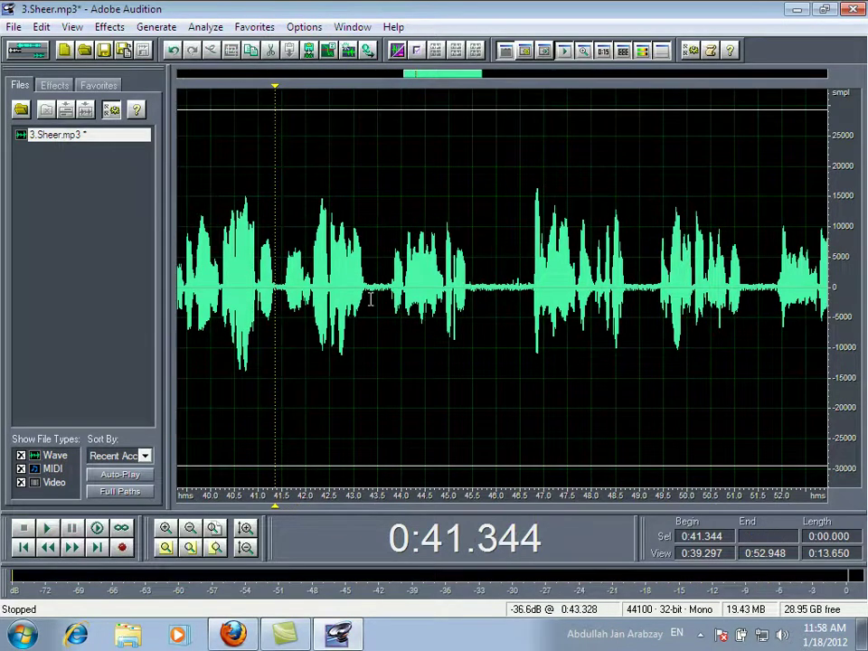
Step: Tighten two more pauses, deleting the stretch from 0:43.319 to 0:43.711 and about 1.3 s from 0:44.956
{"action": "left_click_drag", "start_coordinate": [370, 287], "coordinate": [386, 291]}
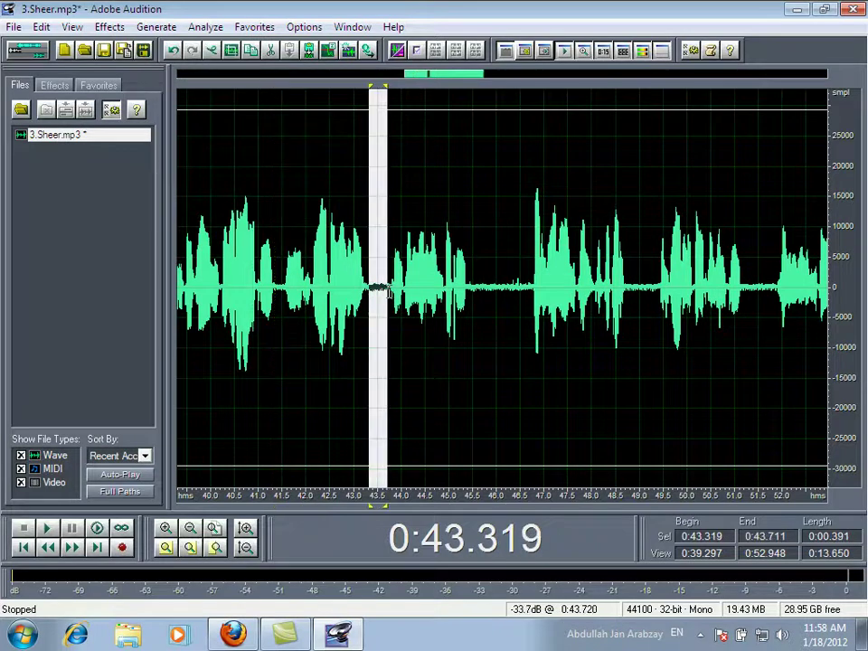
{"action": "key", "text": "Delete"}
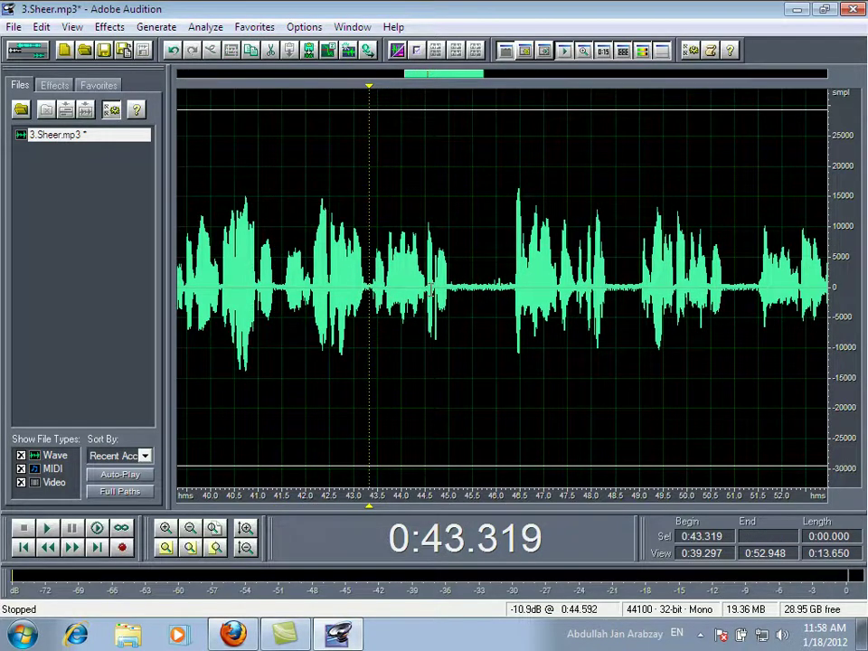
{"action": "left_click_drag", "start_coordinate": [449, 291], "coordinate": [509, 310]}
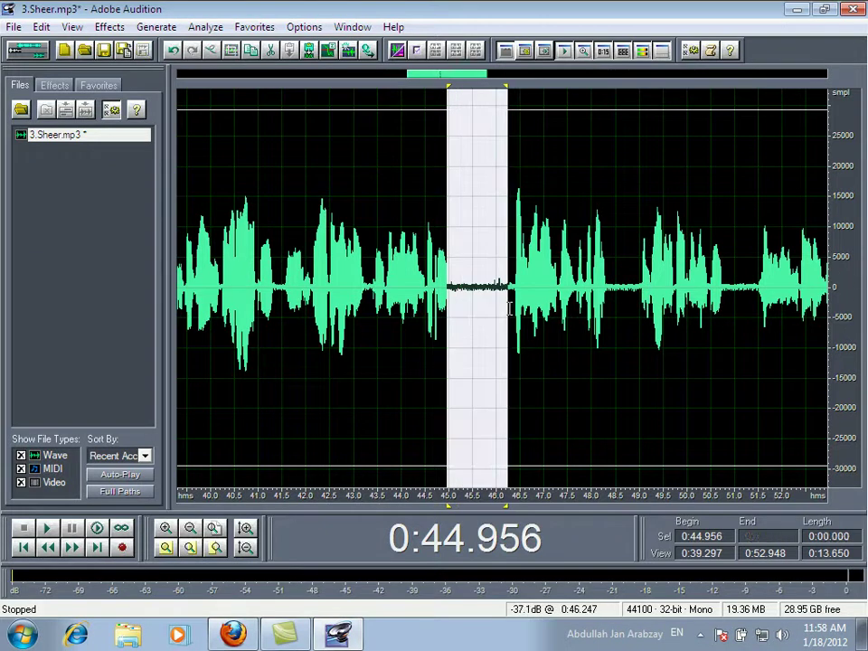
{"action": "key", "text": "Delete"}
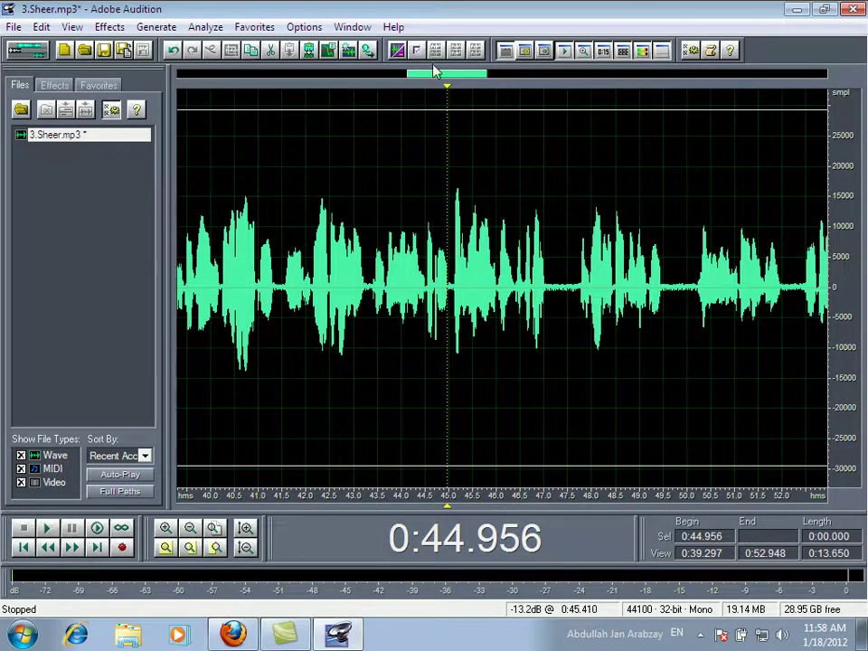
Step: Delete the silences from 0:47.039 to 0:47.715 and from 0:48.765 to 0:49.441
{"action": "left_click_drag", "start_coordinate": [470, 78], "coordinate": [501, 83]}
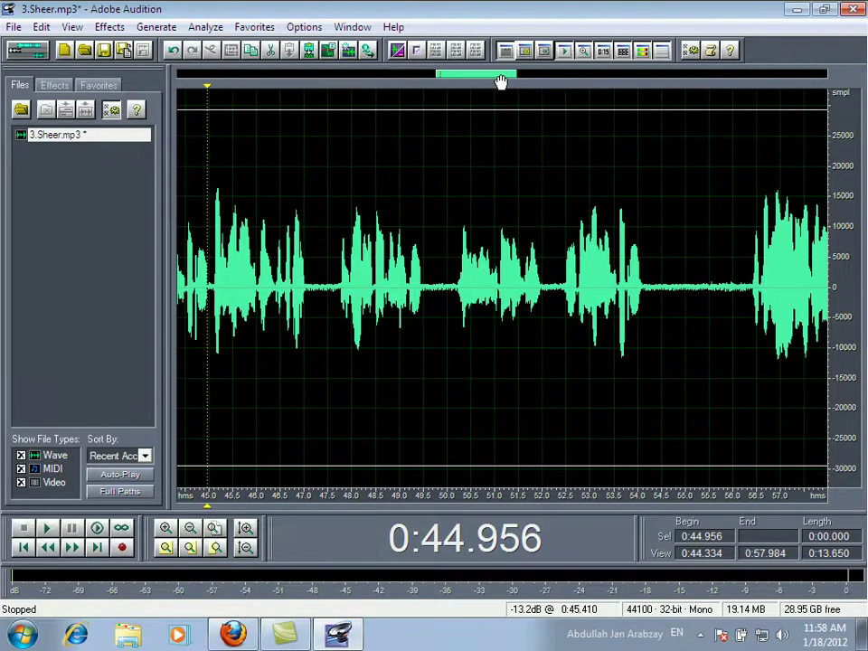
{"action": "left_click_drag", "start_coordinate": [306, 279], "coordinate": [337, 291]}
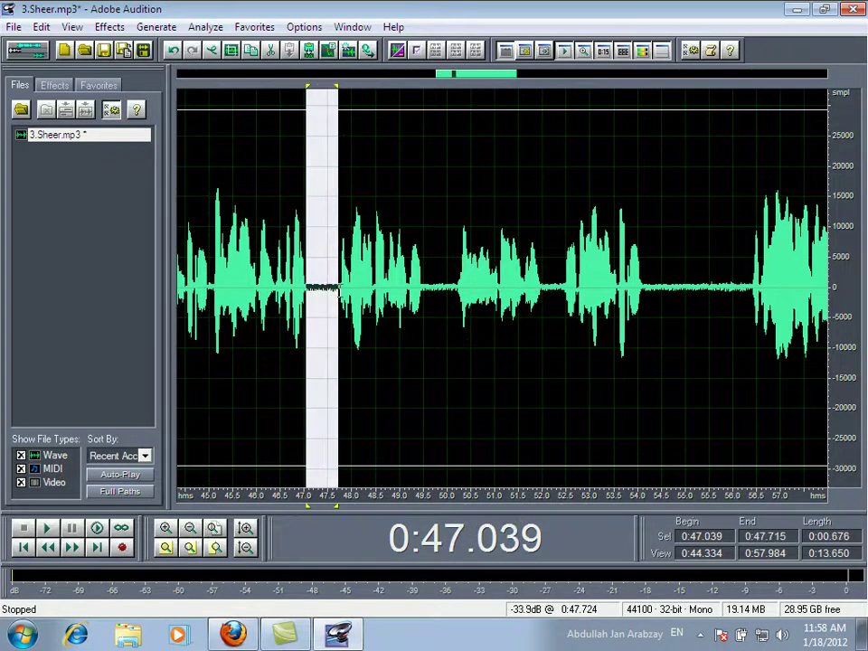
{"action": "key", "text": "Delete"}
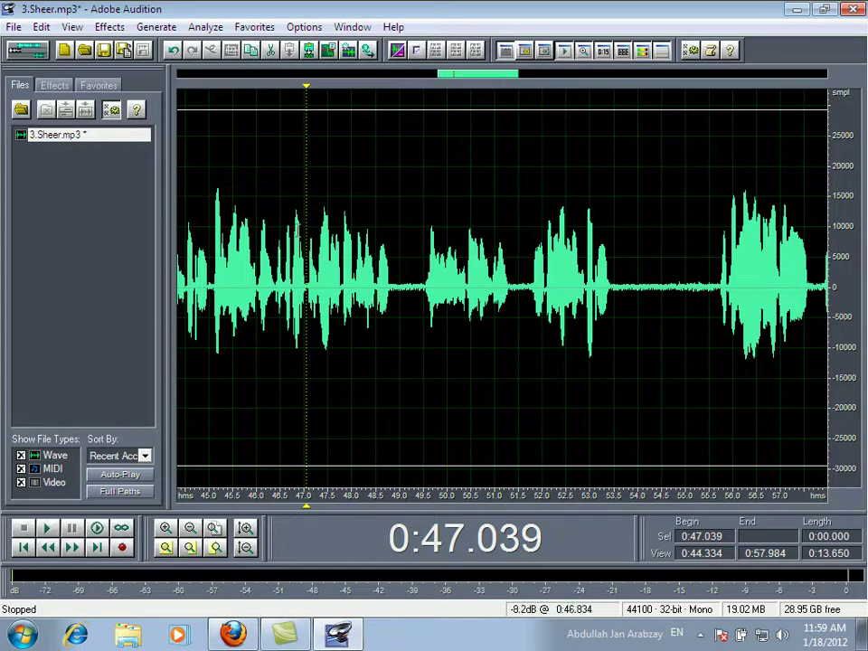
{"action": "left_click", "coordinate": [399, 254]}
{"action": "left_click_drag", "start_coordinate": [388, 258], "coordinate": [421, 277]}
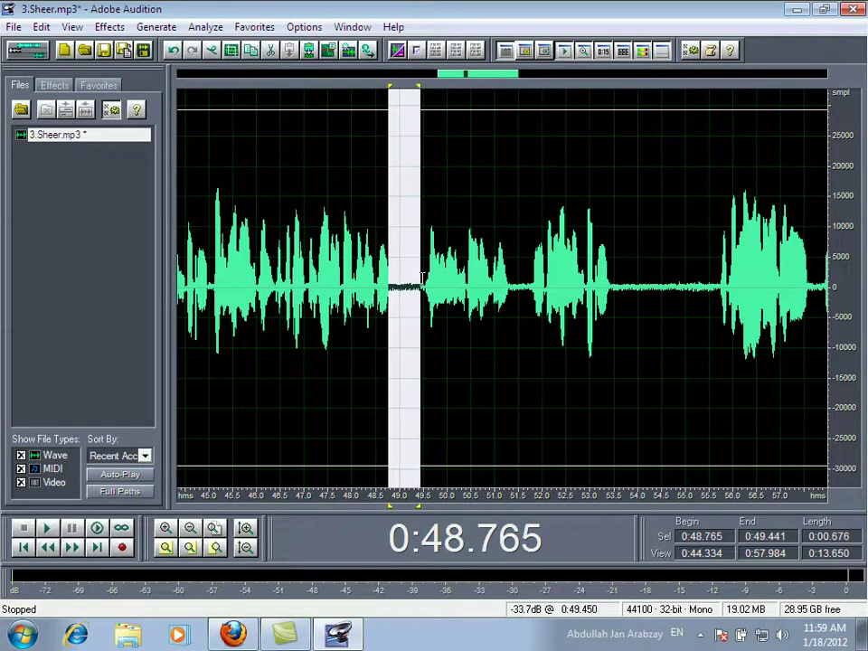
{"action": "key", "text": "Delete"}
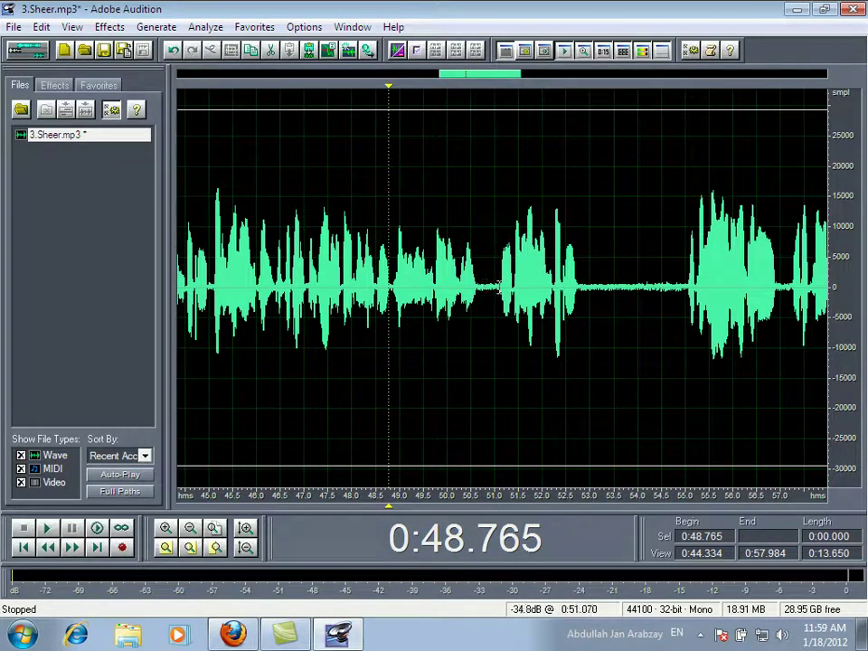
Step: Delete about 0.3 s of the pause from 0:50.687 and about 2 s of the long silence from 0:52.663
{"action": "left_click", "coordinate": [510, 285]}
{"action": "left_click_drag", "start_coordinate": [493, 287], "coordinate": [479, 291]}
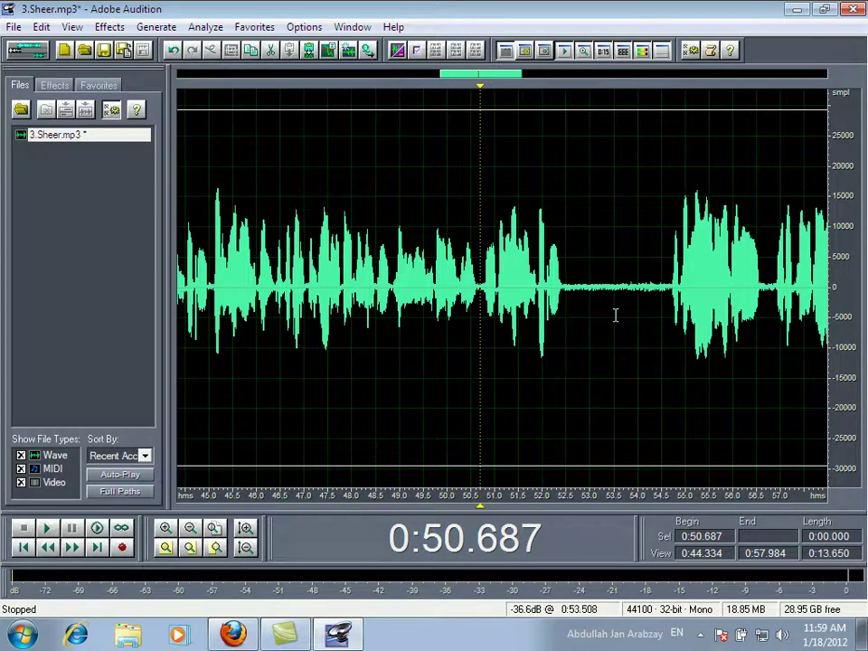
{"action": "left_click_drag", "start_coordinate": [575, 301], "coordinate": [666, 317]}
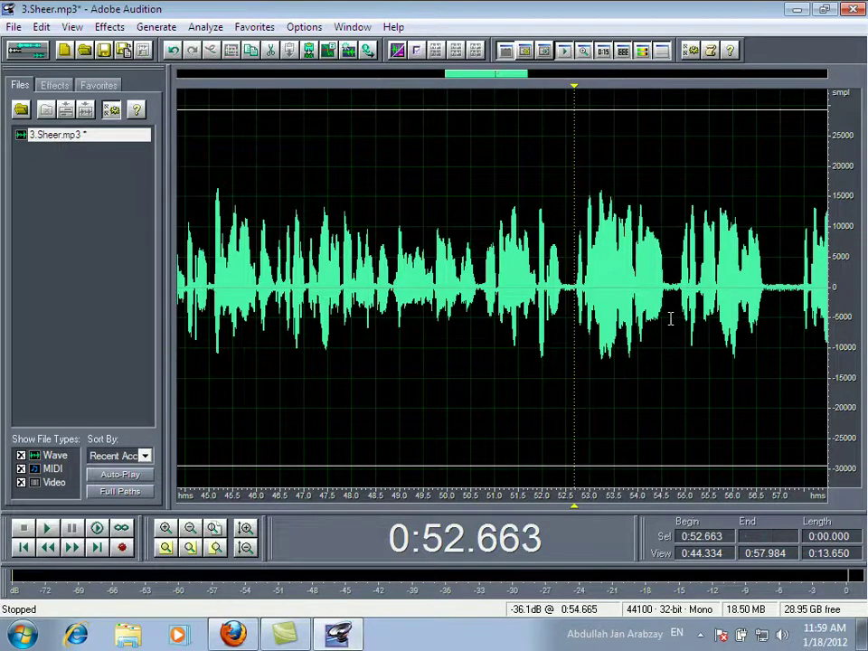
Step: Play the recording from 0:52.663 and delete about 0.2 s of the short pause from 0:54.621
{"action": "key", "text": "space"}
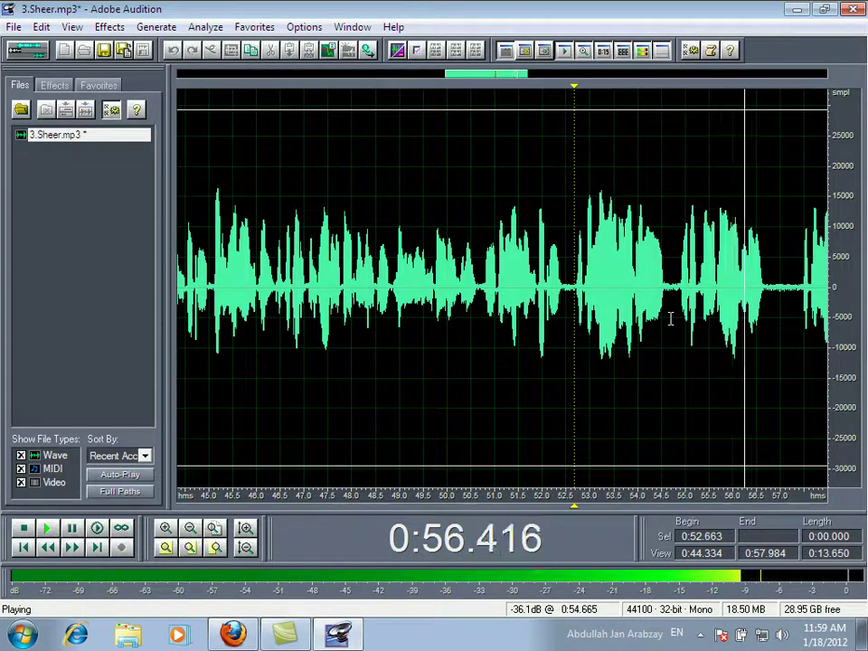
{"action": "key", "text": "space"}
{"action": "left_click_drag", "start_coordinate": [512, 73], "coordinate": [564, 79]}
{"action": "key", "text": "space"}
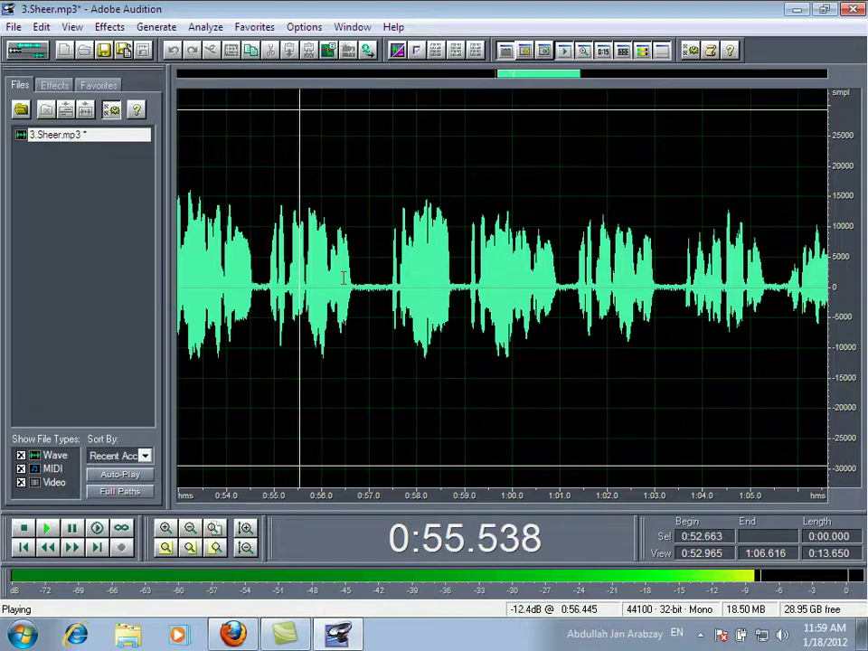
{"action": "key", "text": "space"}
{"action": "left_click_drag", "start_coordinate": [253, 292], "coordinate": [259, 292]}
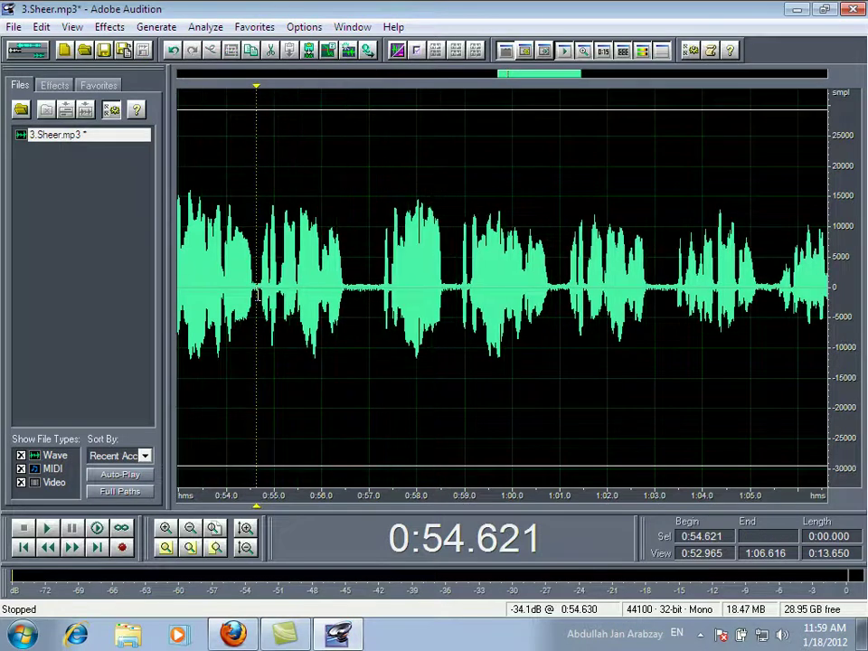
Step: Play from 0:54.621 and delete the silence from 0:56.472 to 0:57.148
{"action": "key", "text": "space"}
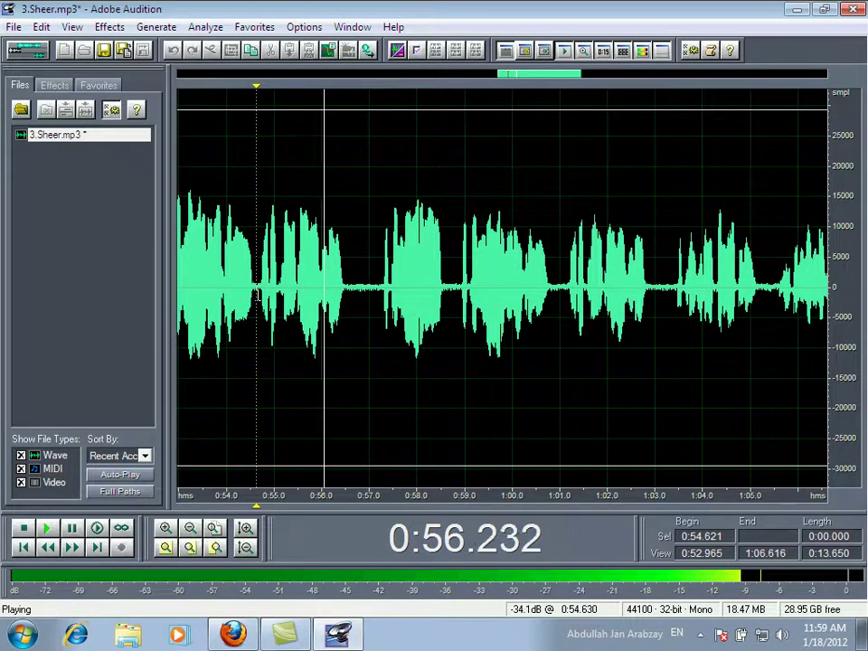
{"action": "key", "text": "space"}
{"action": "left_click_drag", "start_coordinate": [375, 292], "coordinate": [345, 300]}
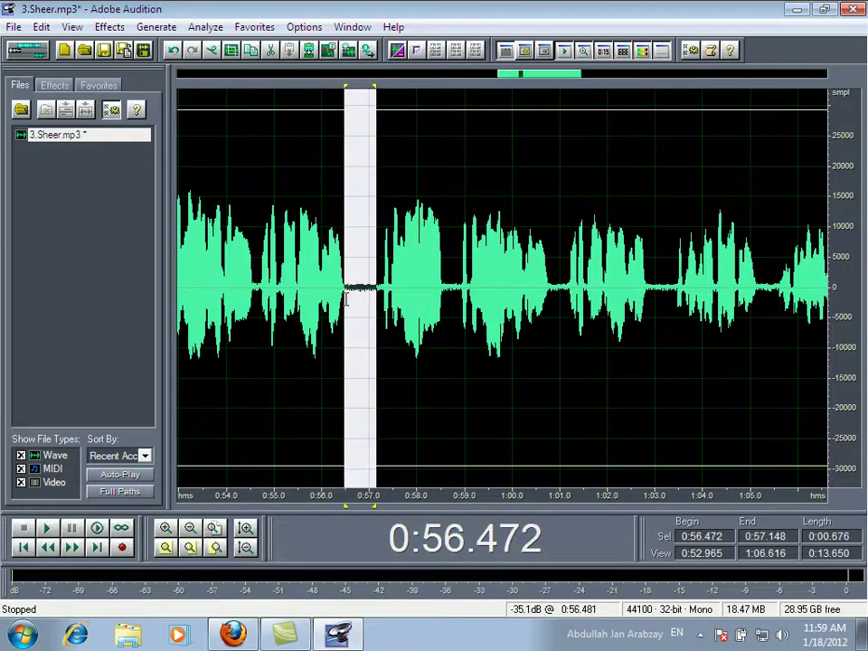
{"action": "key", "text": "Delete"}
Step: Listen twice from 0:56.472 and delete the spoken phrase with its following pause, from 0:56.472 to 0:58.145
{"action": "key", "text": "space"}
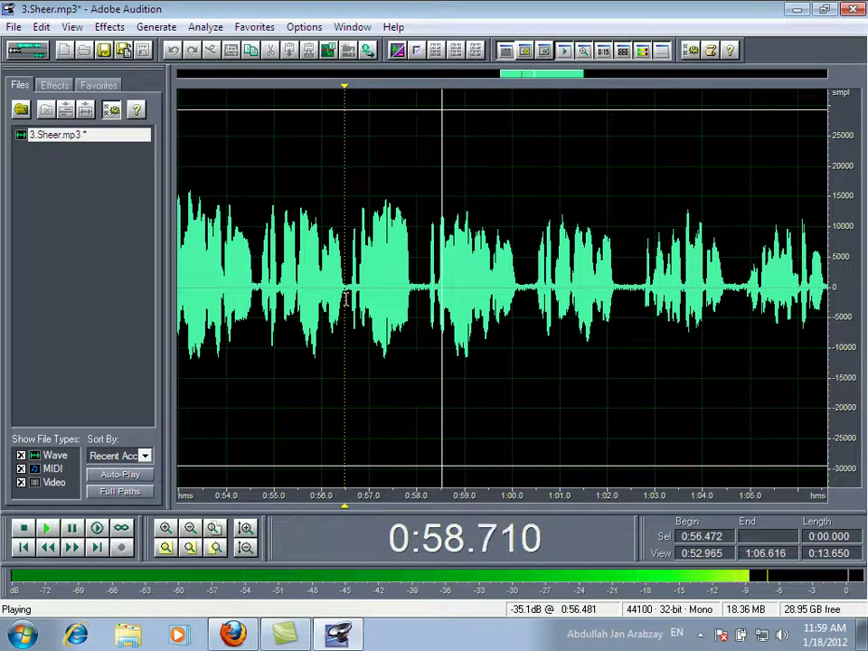
{"action": "key", "text": "space"}
{"action": "key", "text": "space"}
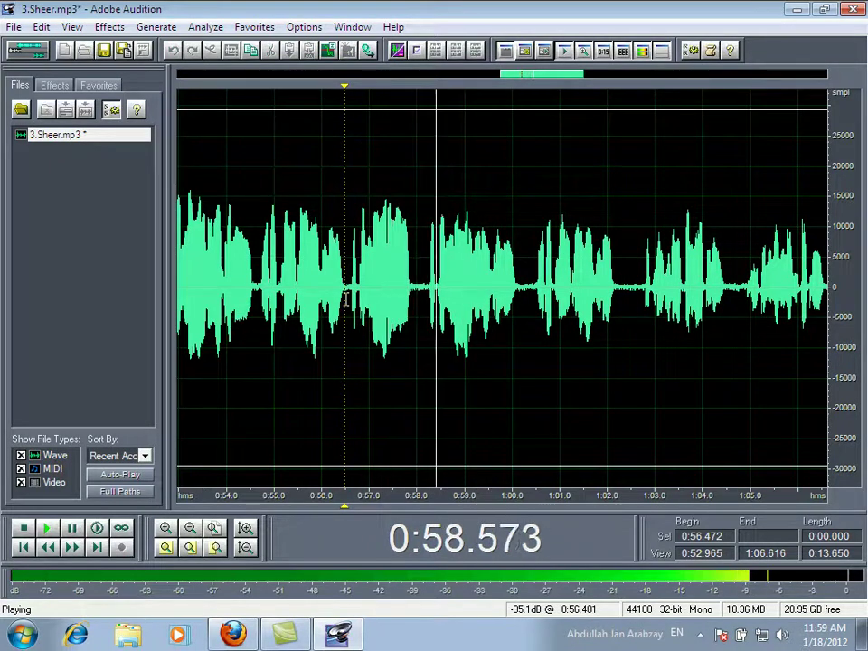
{"action": "key", "text": "space"}
{"action": "left_click_drag", "start_coordinate": [345, 298], "coordinate": [425, 312]}
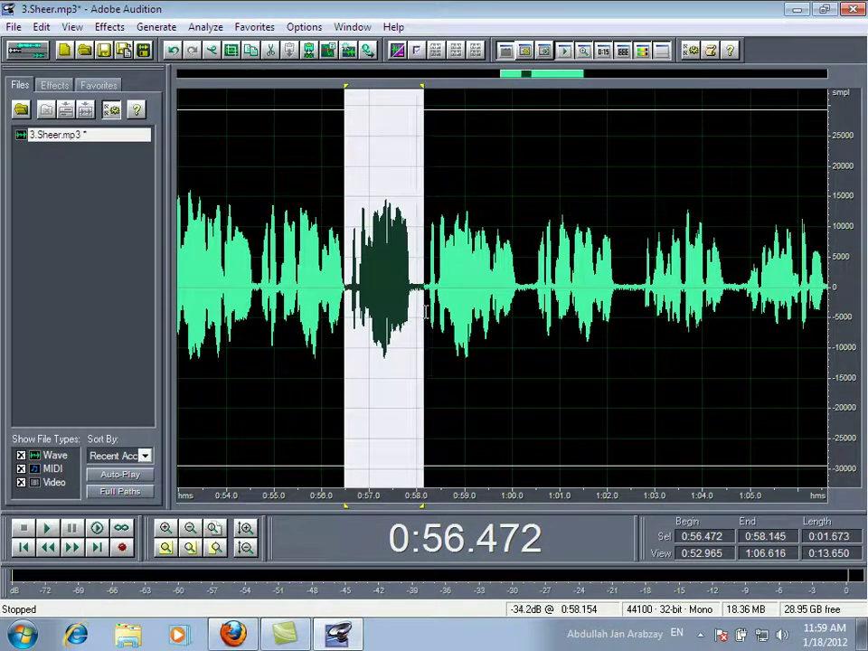
{"action": "key", "text": "Delete"}
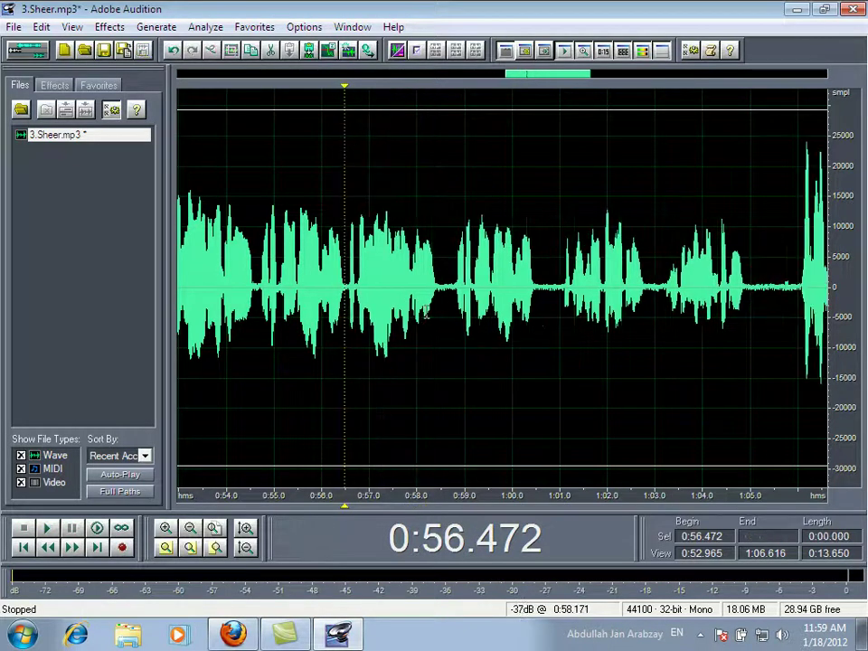
Step: Play from 0:56.472 and delete about 0.3 s of the pause from 0:58.501
{"action": "key", "text": "space"}
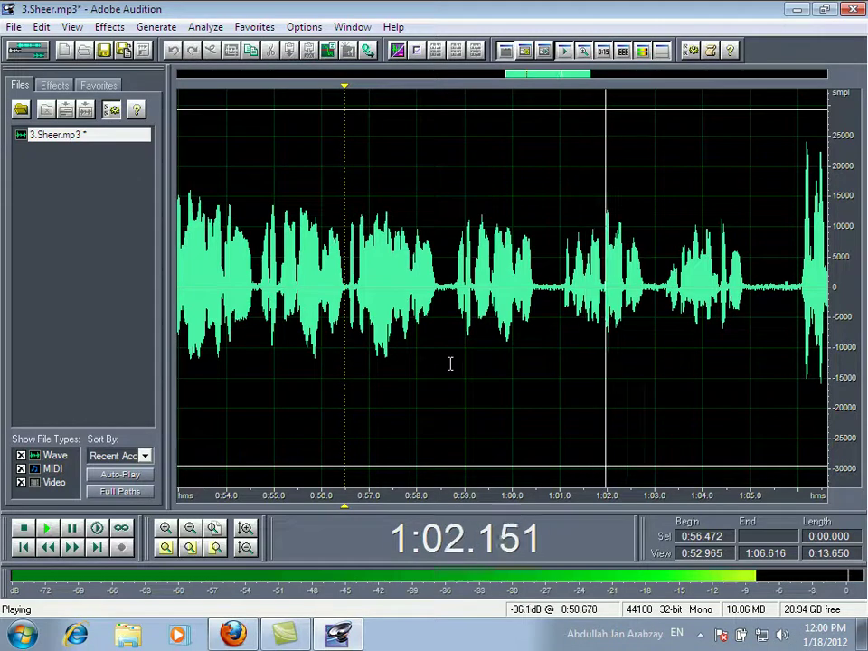
{"action": "key", "text": "space"}
{"action": "left_click_drag", "start_coordinate": [454, 303], "coordinate": [443, 301]}
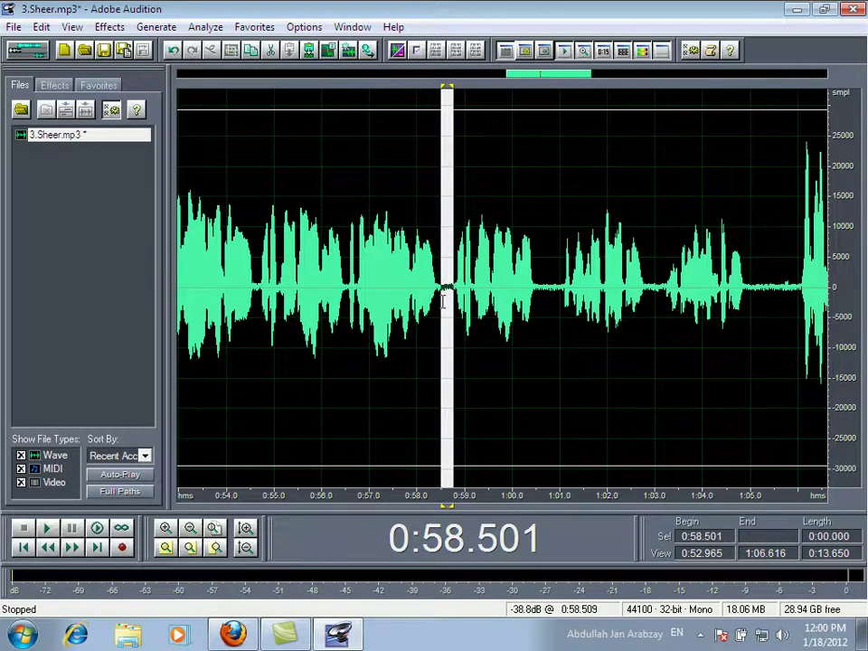
Step: Delete the selected pause at 0:58.501, and play from there to delete about 0.3 s of the pause from 1:00.387
{"action": "key", "text": "Delete"}
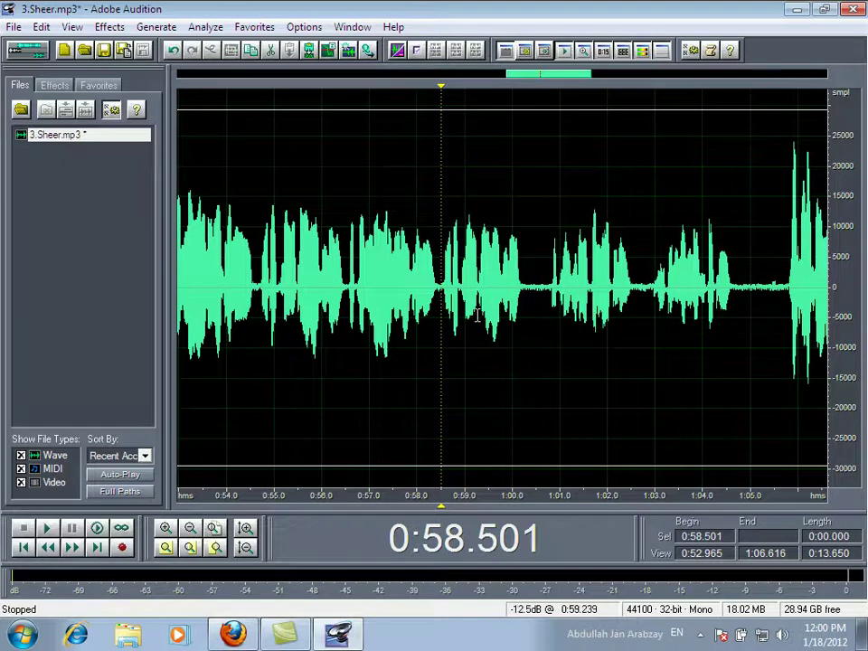
{"action": "key", "text": "space"}
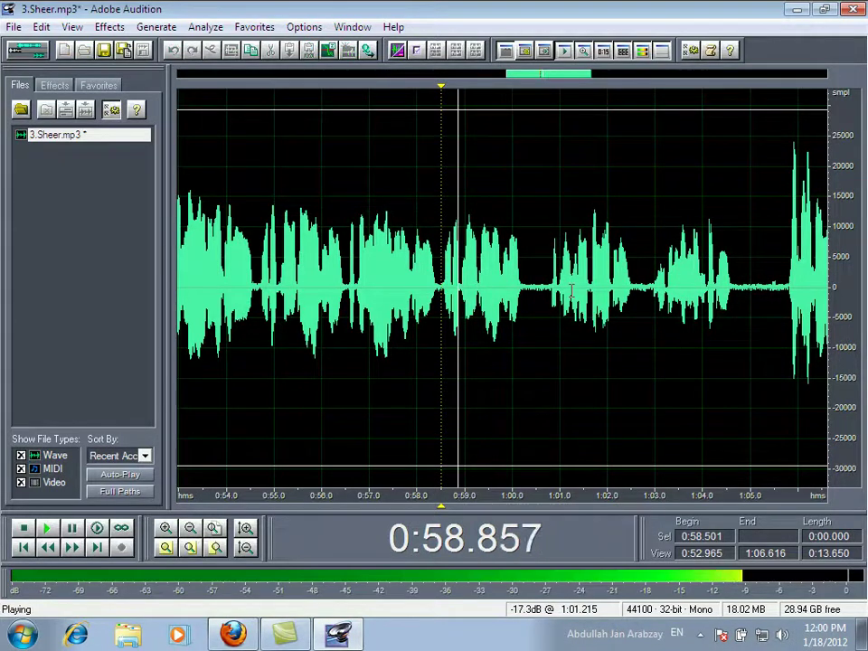
{"action": "key", "text": "space"}
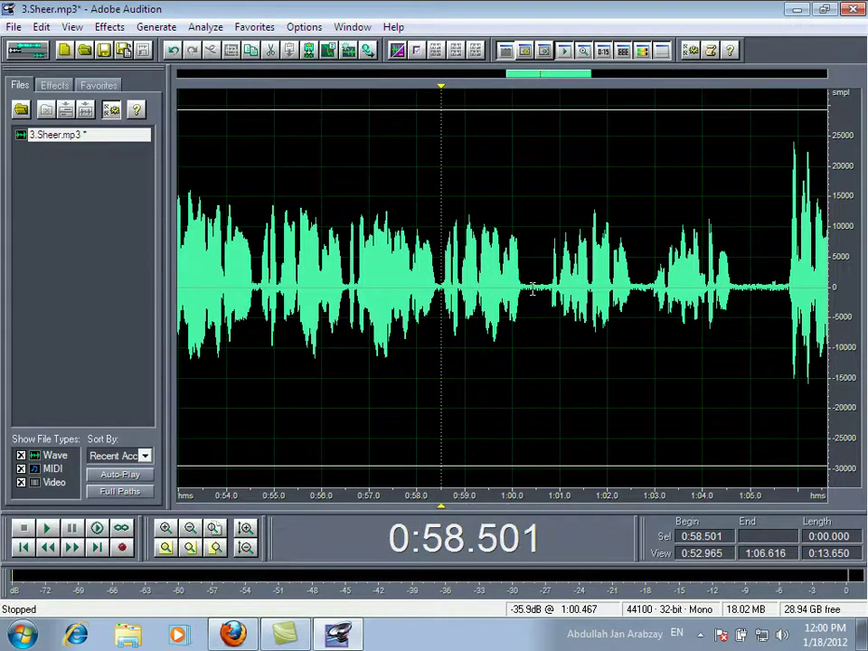
{"action": "left_click_drag", "start_coordinate": [532, 287], "coordinate": [544, 288]}
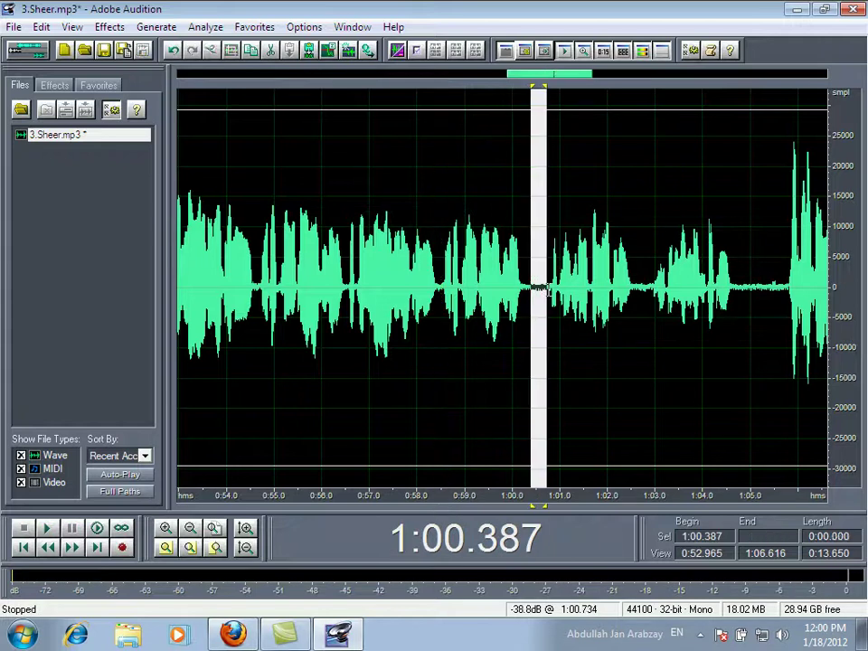
{"action": "key", "text": "Delete"}
Step: Play from 1:00.387 and delete the pause from 1:02.238 to 1:02.558
{"action": "key", "text": "space"}
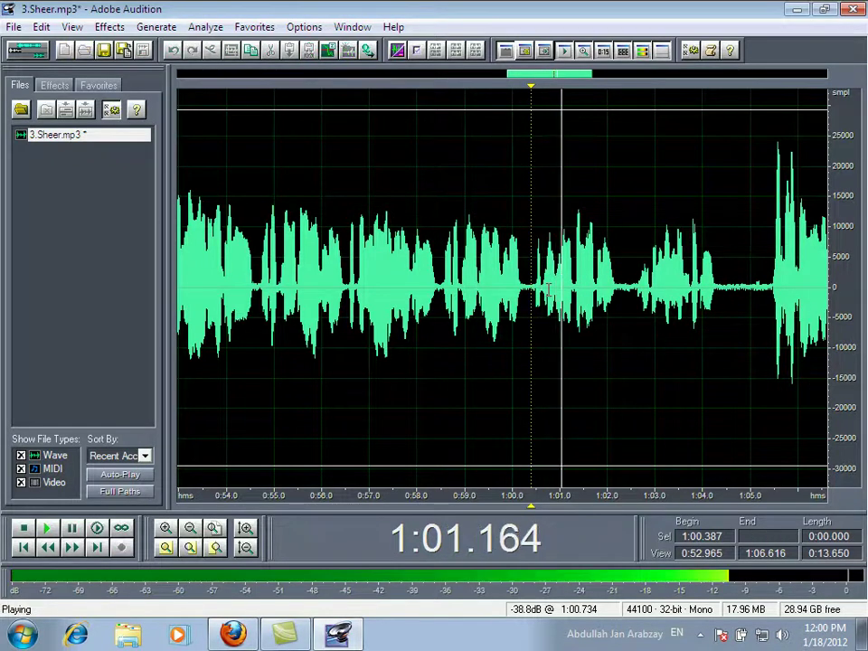
{"action": "key", "text": "space"}
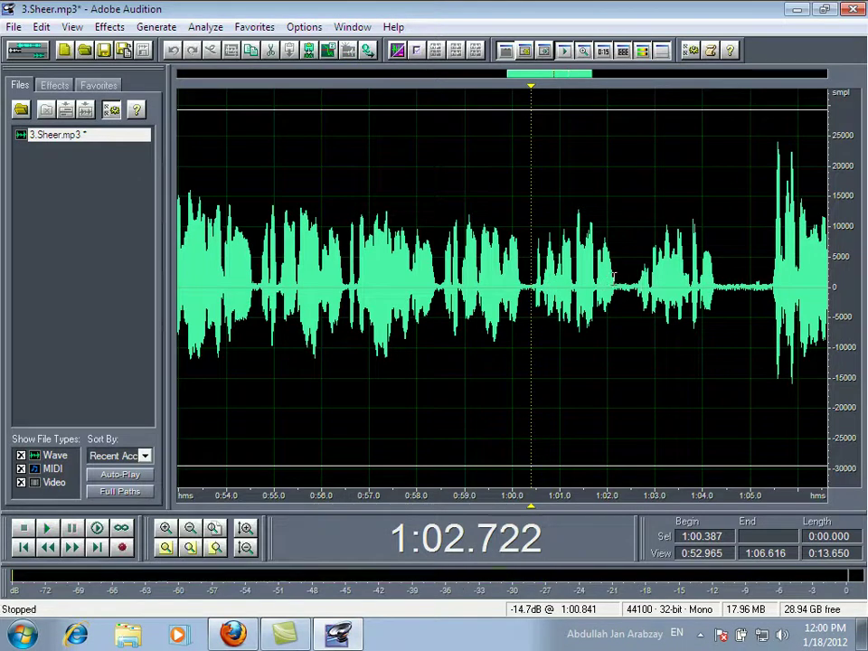
{"action": "left_click_drag", "start_coordinate": [618, 288], "coordinate": [632, 289]}
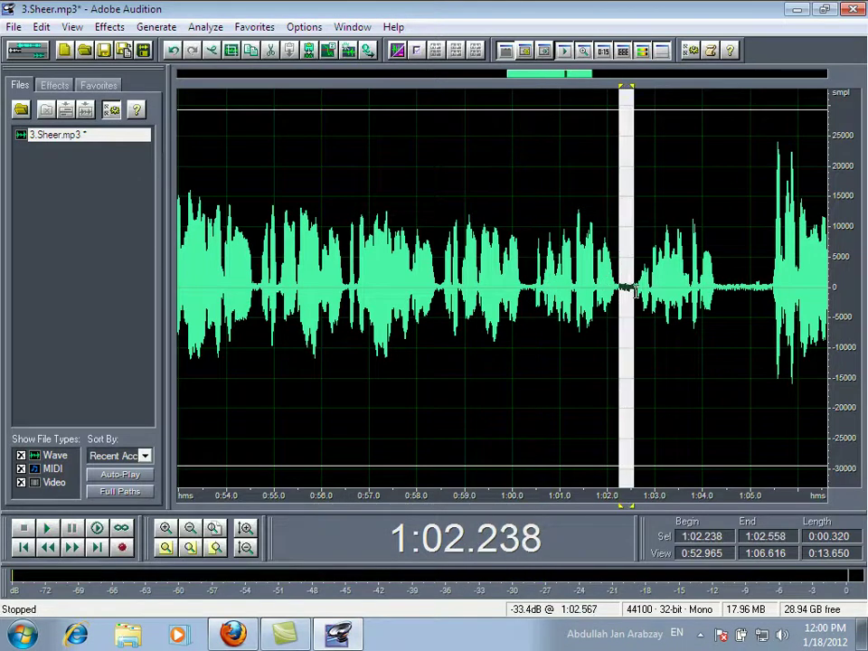
{"action": "key", "text": "Delete"}
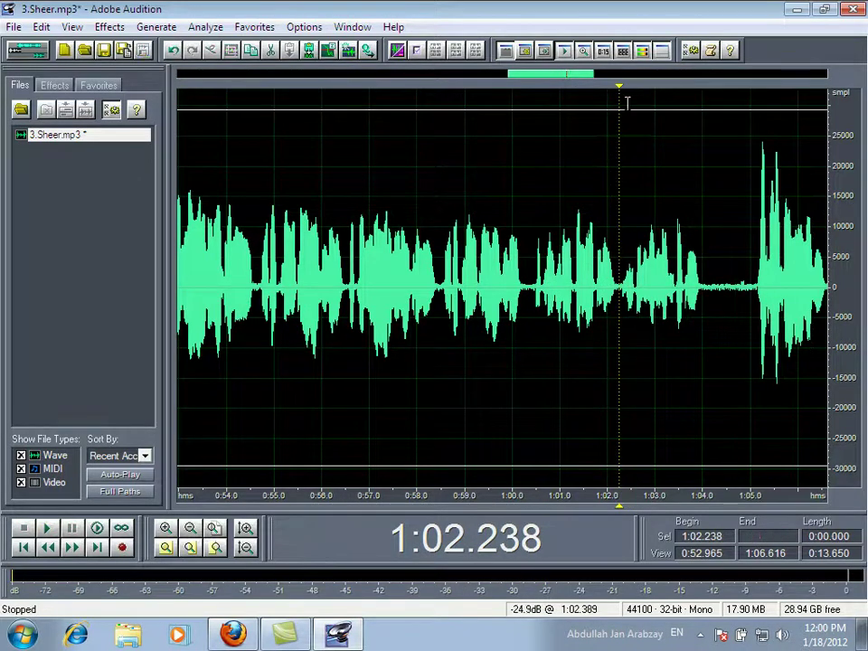
Step: Play from 1:02.238 and delete the silence from 1:04.000 to 1:04.943
{"action": "left_click_drag", "start_coordinate": [534, 82], "coordinate": [589, 82]}
{"action": "key", "text": "space"}
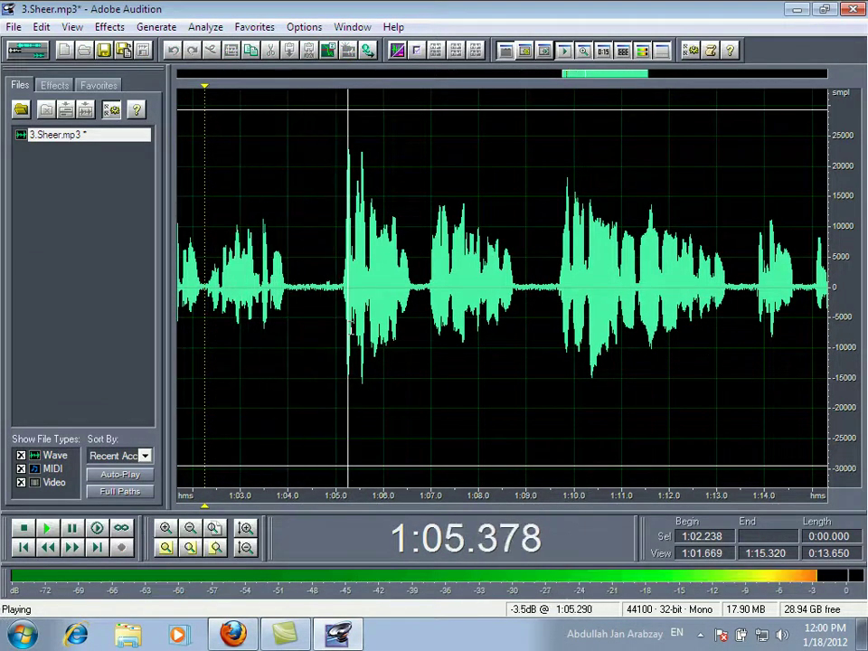
{"action": "key", "text": "space"}
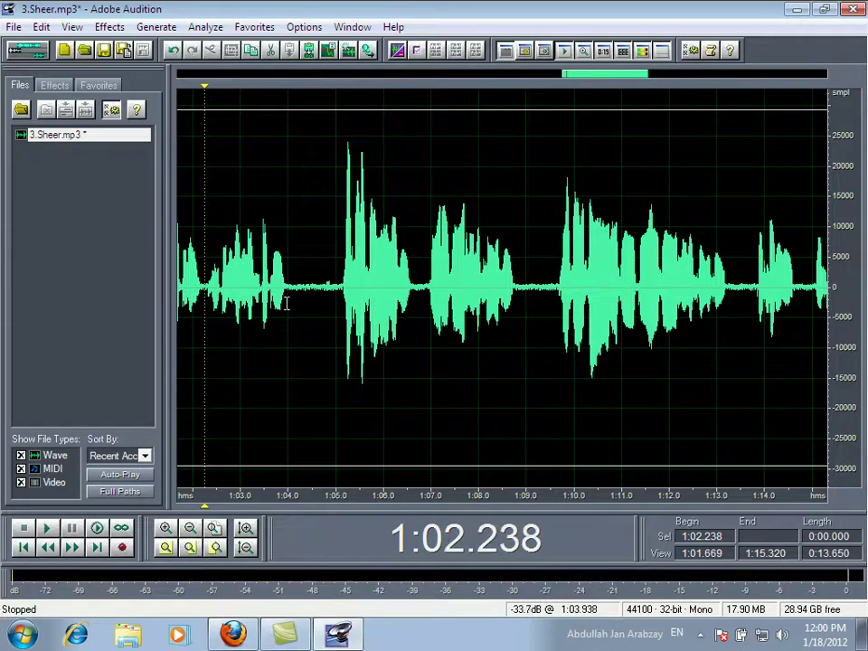
{"action": "left_click_drag", "start_coordinate": [290, 303], "coordinate": [334, 320]}
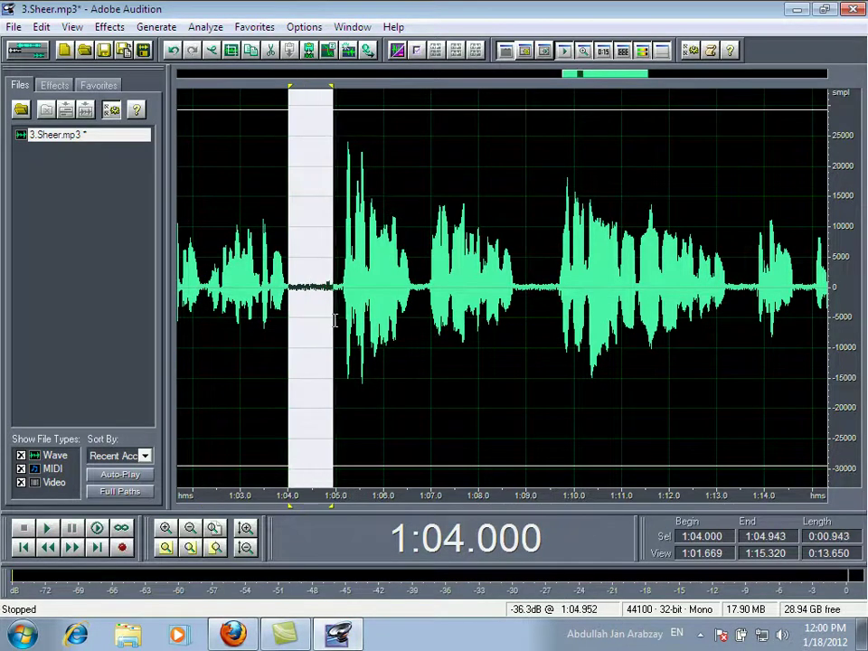
{"action": "key", "text": "Delete"}
Step: Play from 1:04.000 and delete about 0.3 s of the short pause from 1:05.566
{"action": "key", "text": "space"}
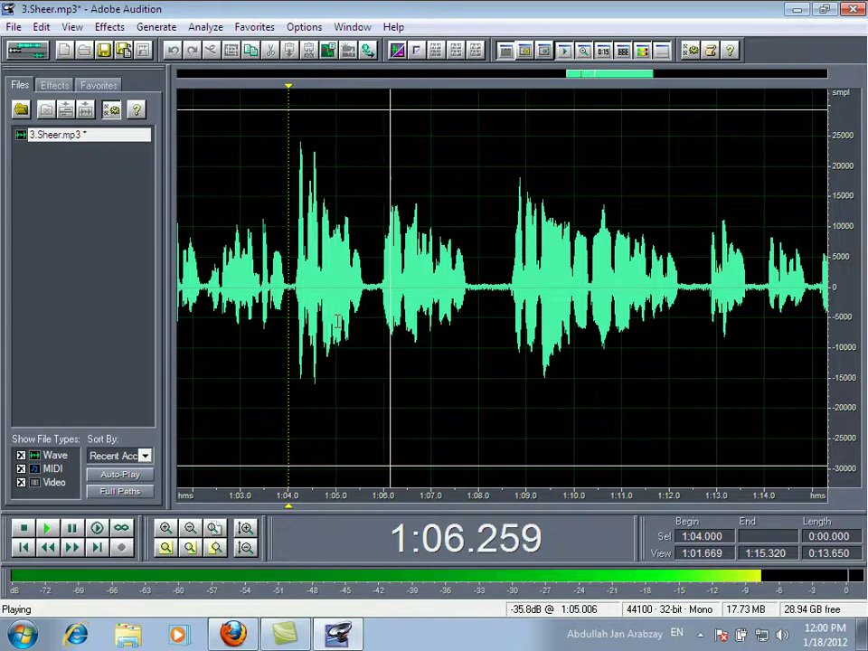
{"action": "key", "text": "space"}
{"action": "left_click_drag", "start_coordinate": [362, 282], "coordinate": [374, 288]}
{"action": "key", "text": "Delete"}
Step: Play from 1:05.566 and shorten the pause by deleting 1:07.595 to 1:07.933 plus about 0.4 s more from 1:07.560
{"action": "key", "text": "space"}
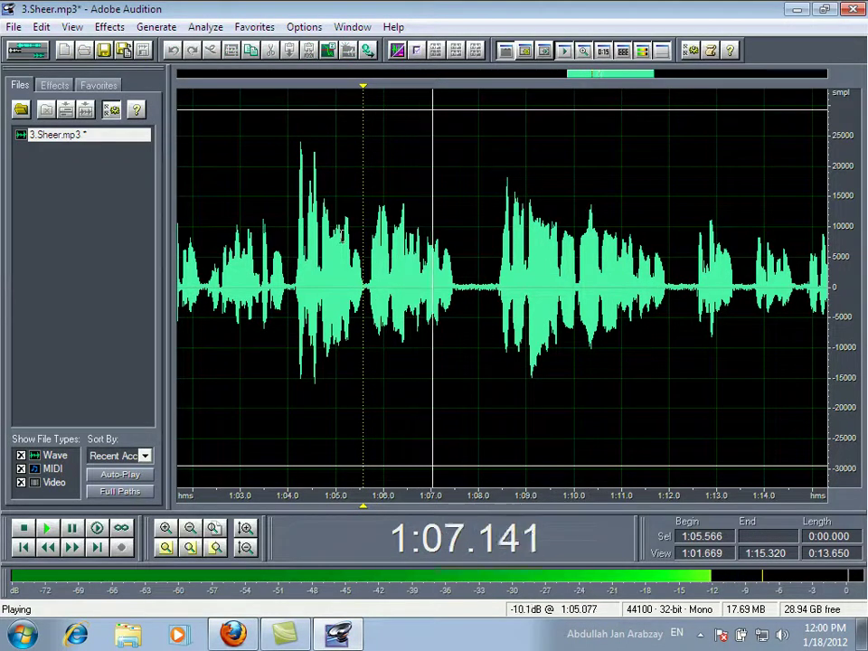
{"action": "key", "text": "space"}
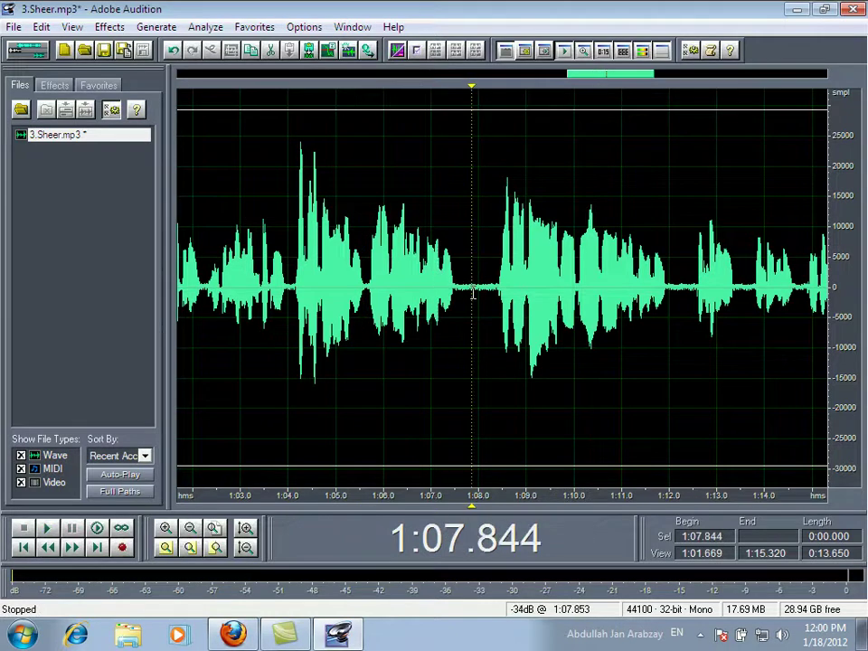
{"action": "mouse_move", "coordinate": [475, 296]}
{"action": "left_mouse_down"}
{"action": "mouse_move", "coordinate": [450, 303]}
{"action": "mouse_move", "coordinate": [461, 307]}
{"action": "left_mouse_up"}
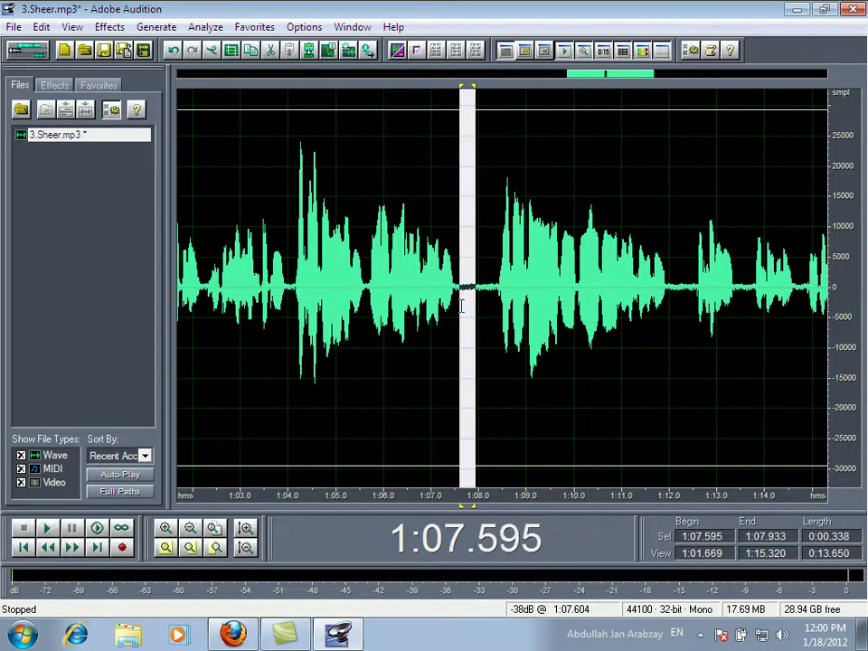
{"action": "key", "text": "Delete"}
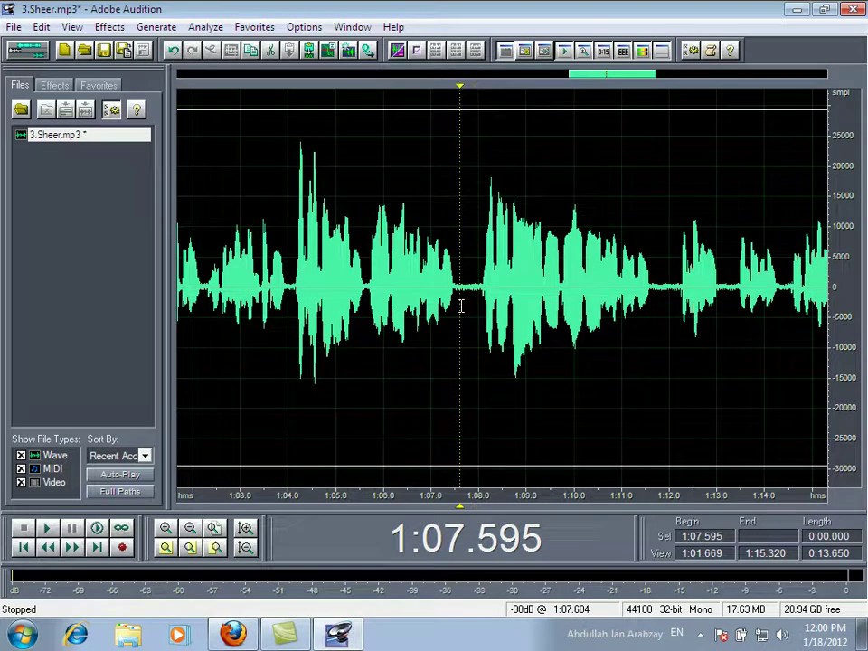
{"action": "left_click_drag", "start_coordinate": [475, 295], "coordinate": [466, 296]}
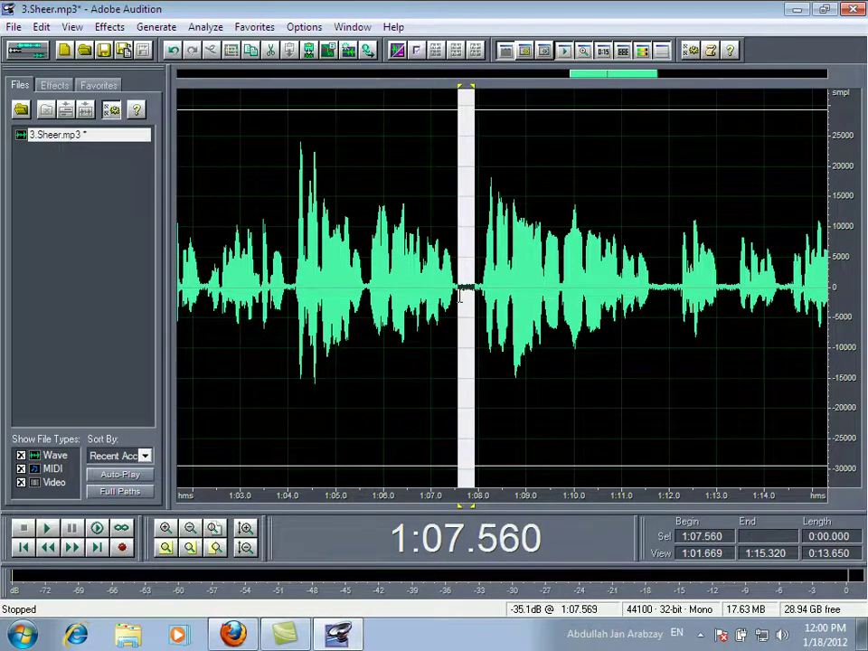
{"action": "key", "text": "Delete"}
Step: Play from 1:07.560 and delete the silence from 1:11.333 to 1:11.724
{"action": "key", "text": "space"}
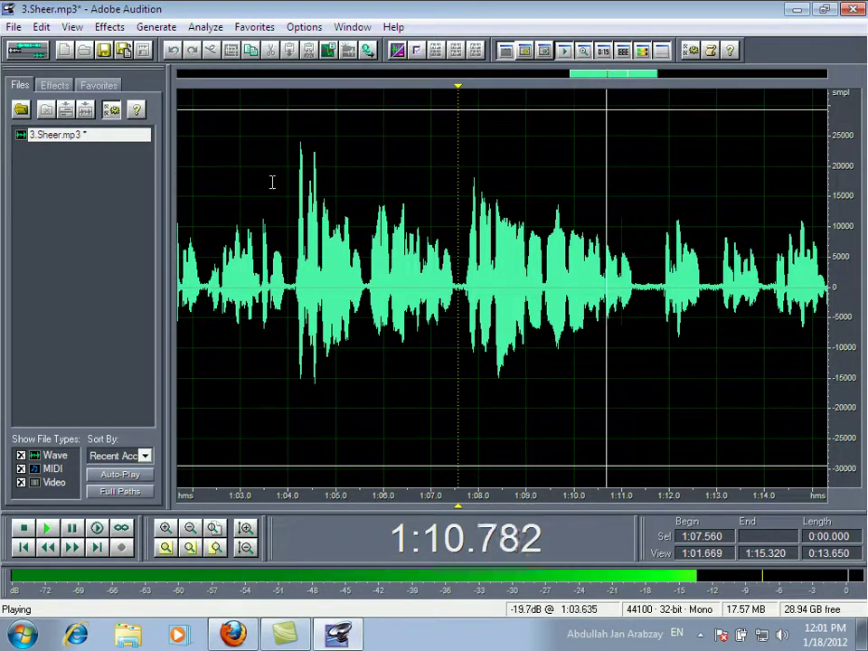
{"action": "left_click_drag", "start_coordinate": [588, 76], "coordinate": [639, 78]}
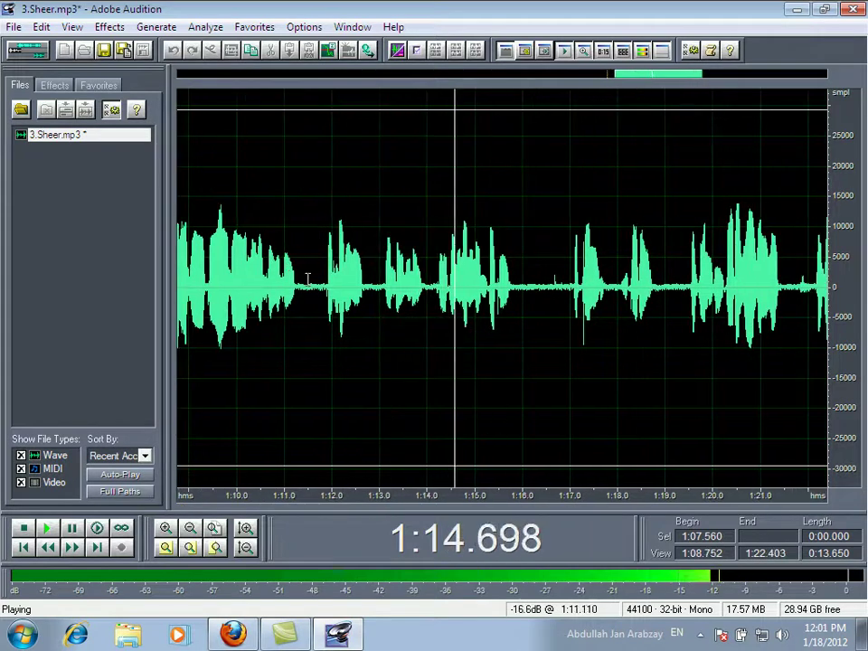
{"action": "key", "text": "space"}
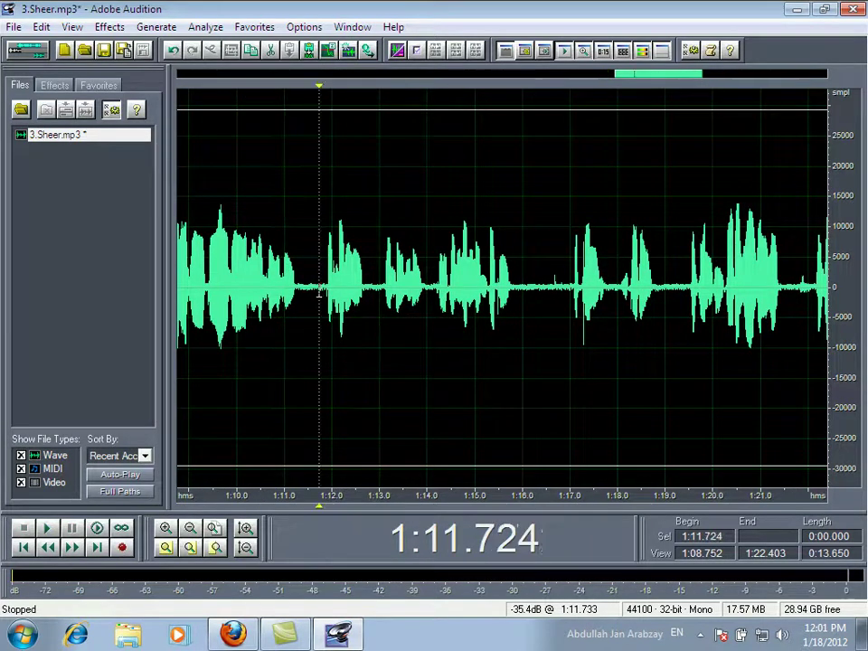
{"action": "left_click_drag", "start_coordinate": [320, 291], "coordinate": [306, 292]}
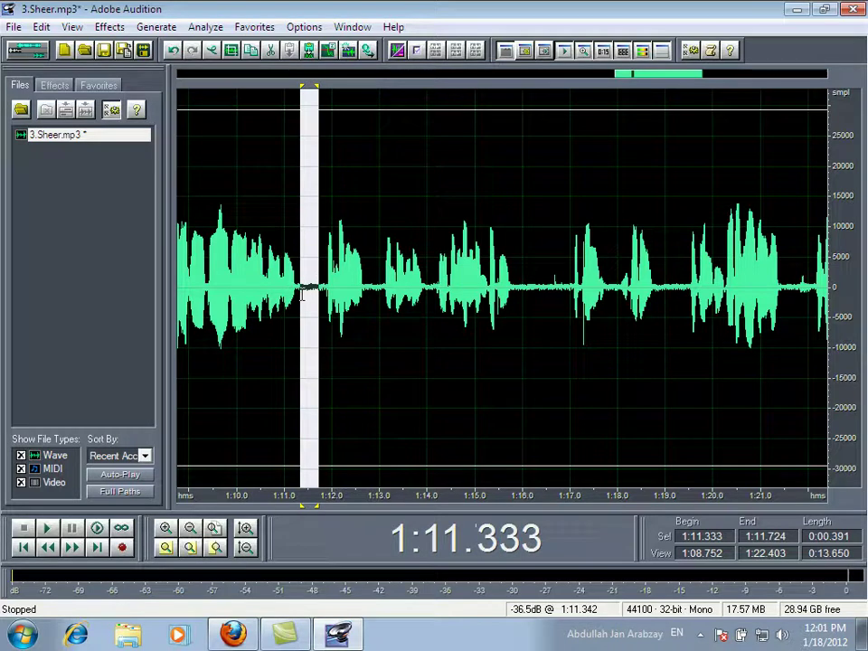
{"action": "left_click", "coordinate": [302, 294]}
Step: Play from 1:11.333 and delete about 0.3 s of the pause from 1:12.383
{"action": "key", "text": "space"}
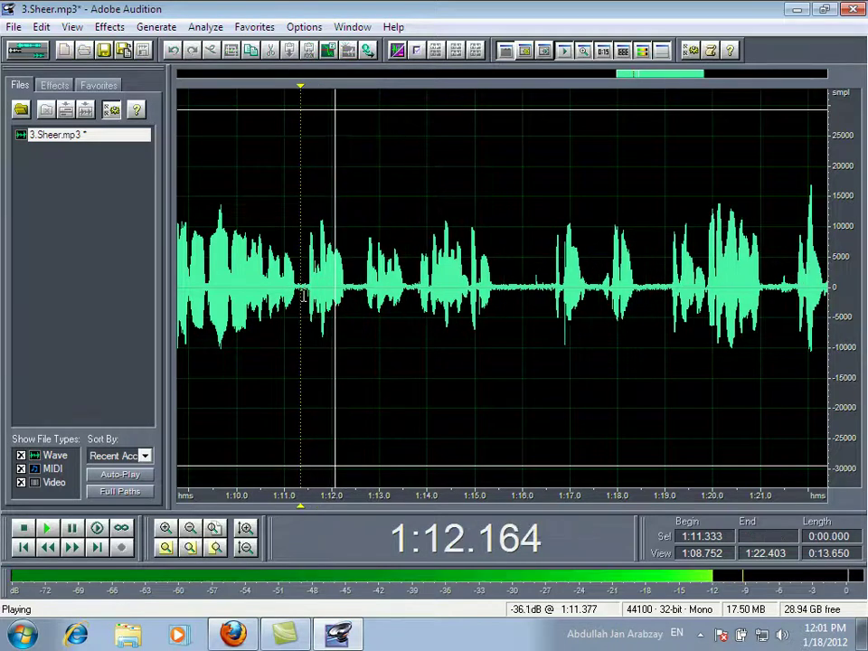
{"action": "key", "text": "space"}
{"action": "left_click_drag", "start_coordinate": [363, 287], "coordinate": [352, 289]}
{"action": "left_click", "coordinate": [354, 289]}
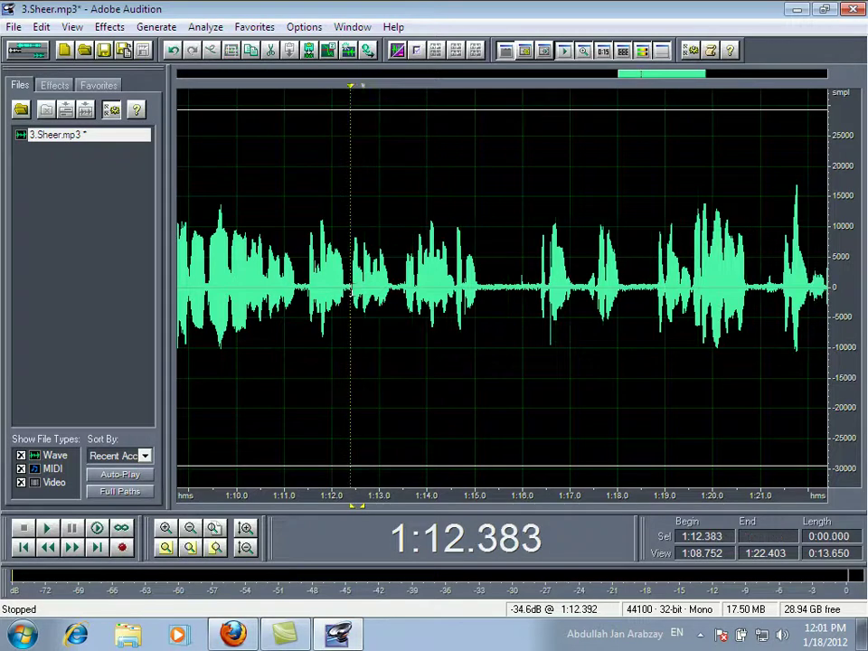
Step: Play from 1:12.383 and delete about 0.1 s of the short pause from 1:13.255
{"action": "key", "text": "space"}
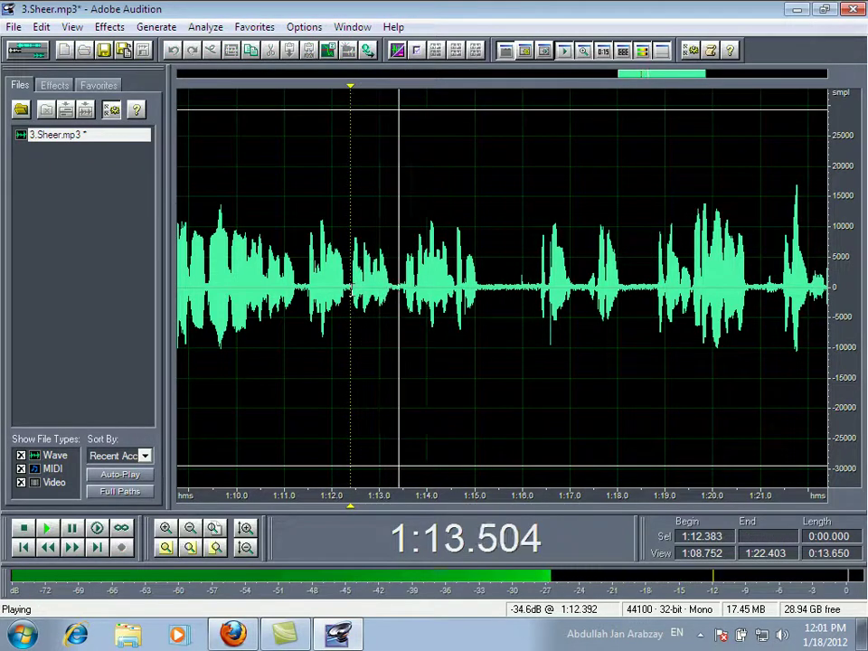
{"action": "key", "text": "space"}
{"action": "left_click_drag", "start_coordinate": [397, 296], "coordinate": [394, 294]}
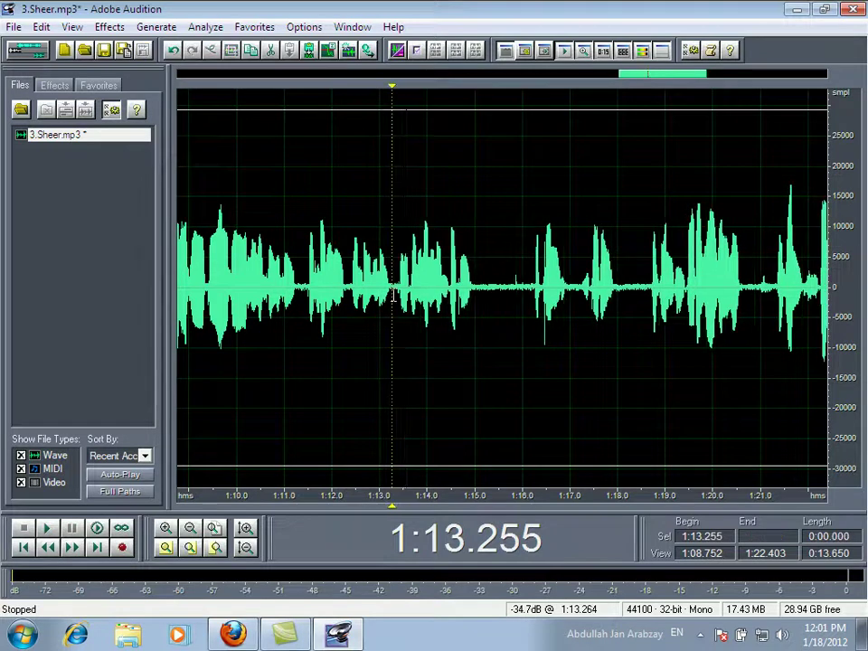
Step: Play from 1:13.255 and delete about 1.2 s of the long silence from 1:14.981
{"action": "key", "text": "space"}
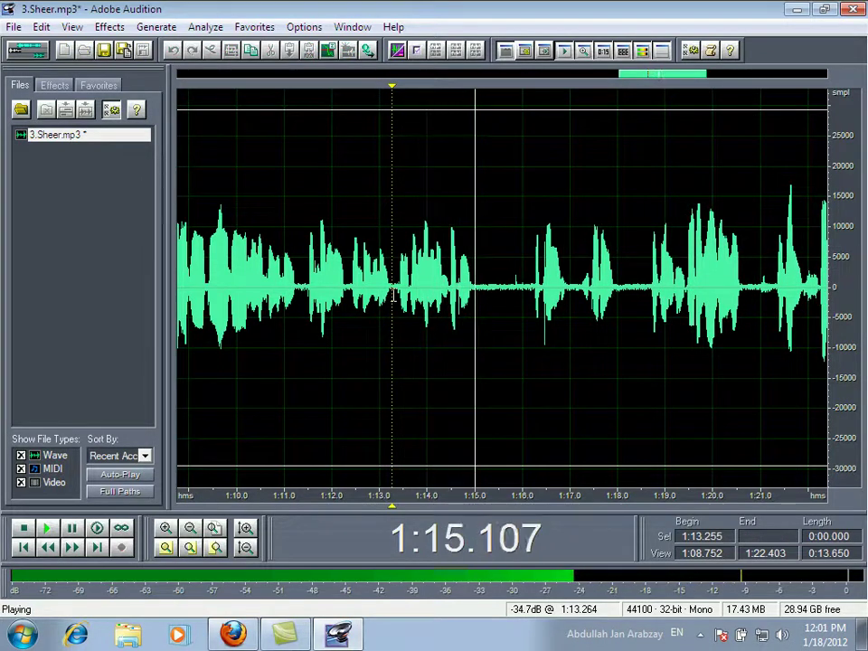
{"action": "key", "text": "space"}
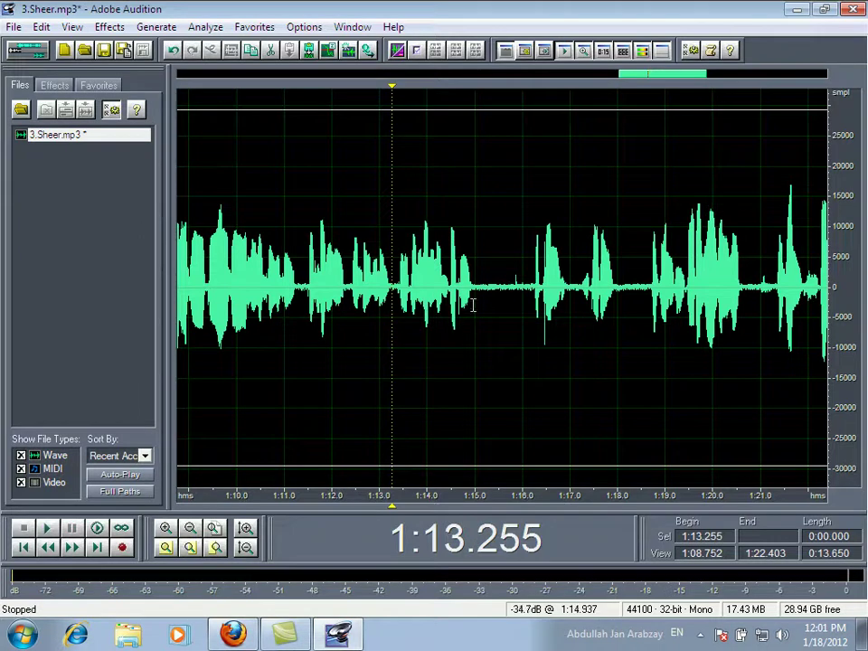
{"action": "left_click_drag", "start_coordinate": [474, 296], "coordinate": [530, 313]}
{"action": "key", "text": "Delete"}
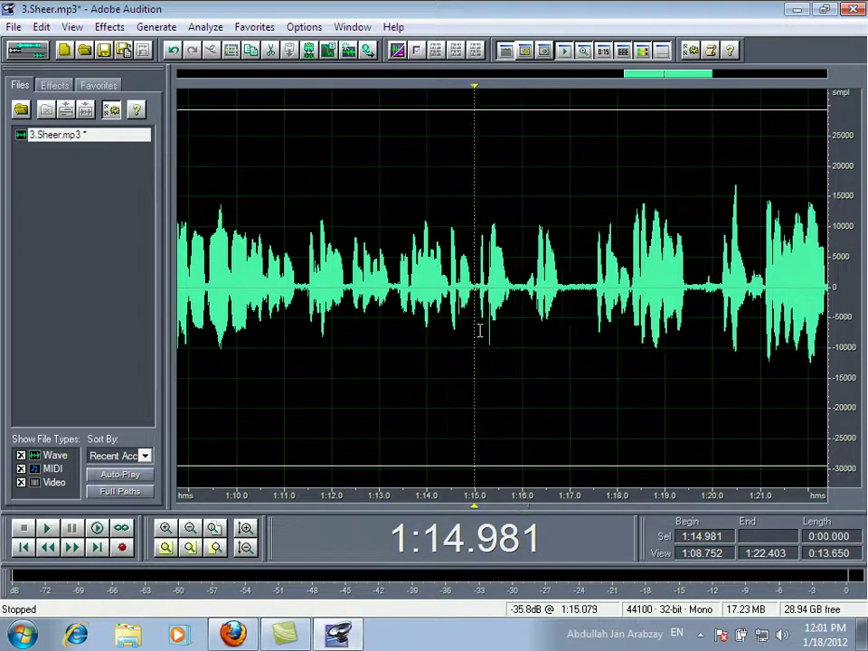
Step: Listen twice from 1:14.981, delete the spoken section with its pauses from 1:15.035 to 1:17.491, and play back from the cut
{"action": "key", "text": "space"}
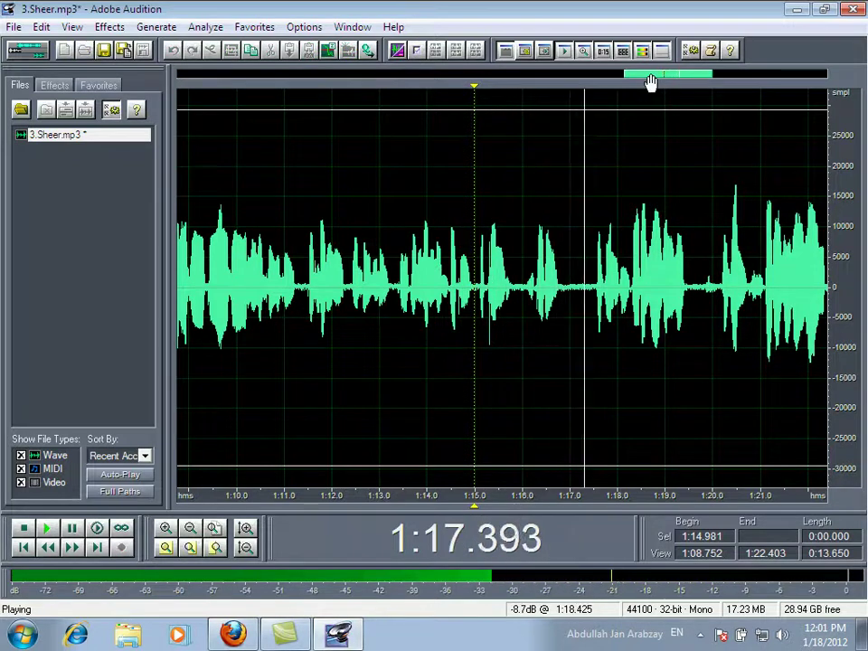
{"action": "key", "text": "space"}
{"action": "key", "text": "space"}
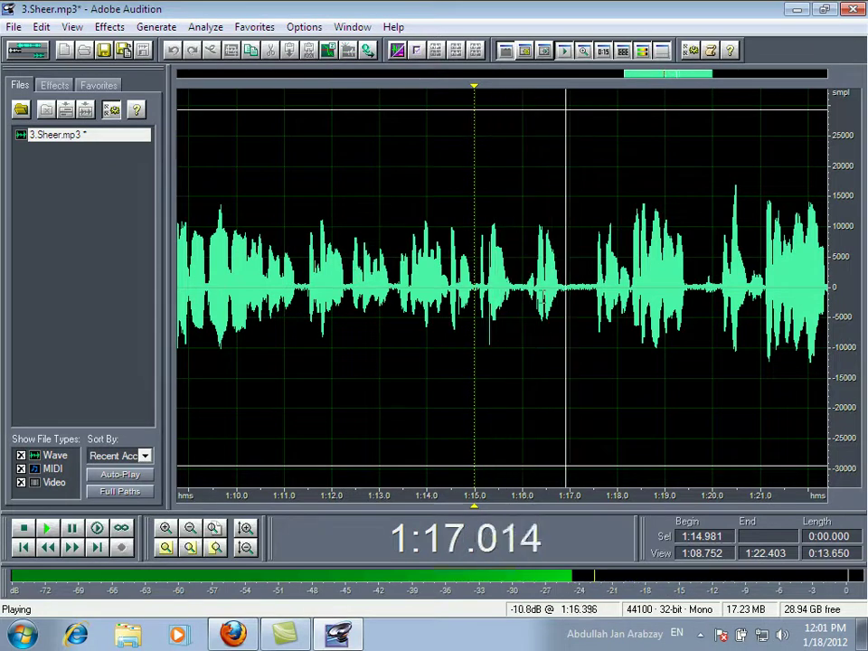
{"action": "key", "text": "space"}
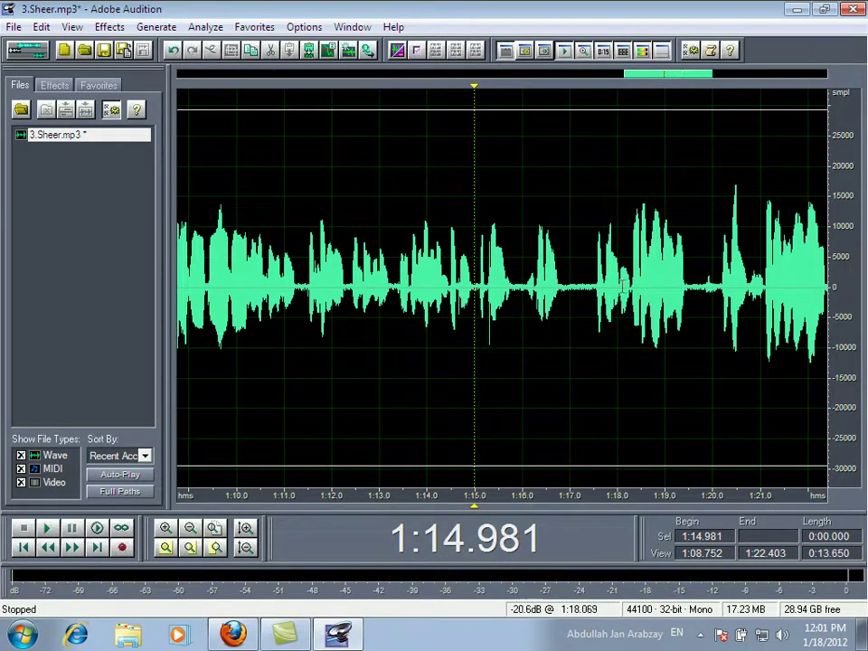
{"action": "left_click_drag", "start_coordinate": [476, 284], "coordinate": [595, 298]}
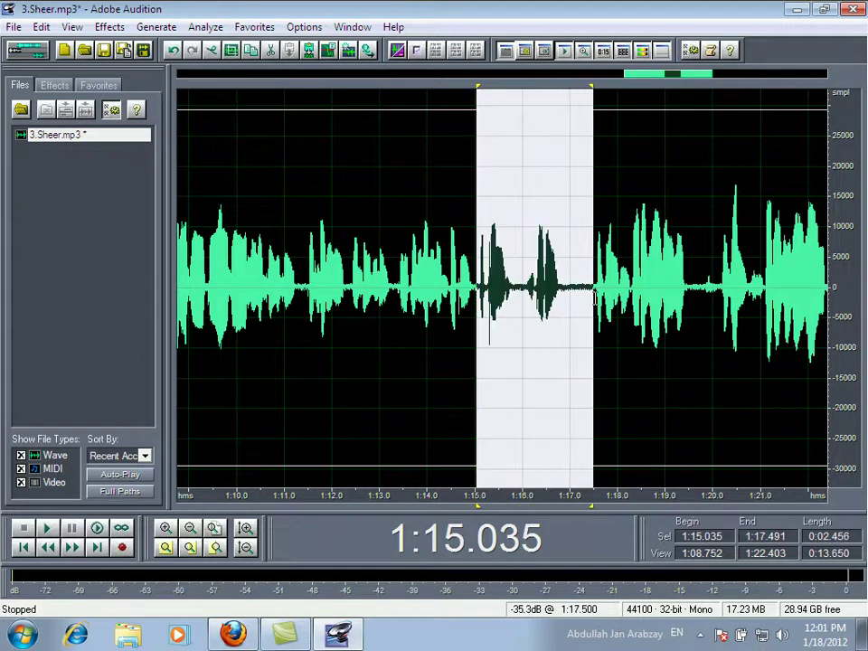
{"action": "key", "text": "Delete"}
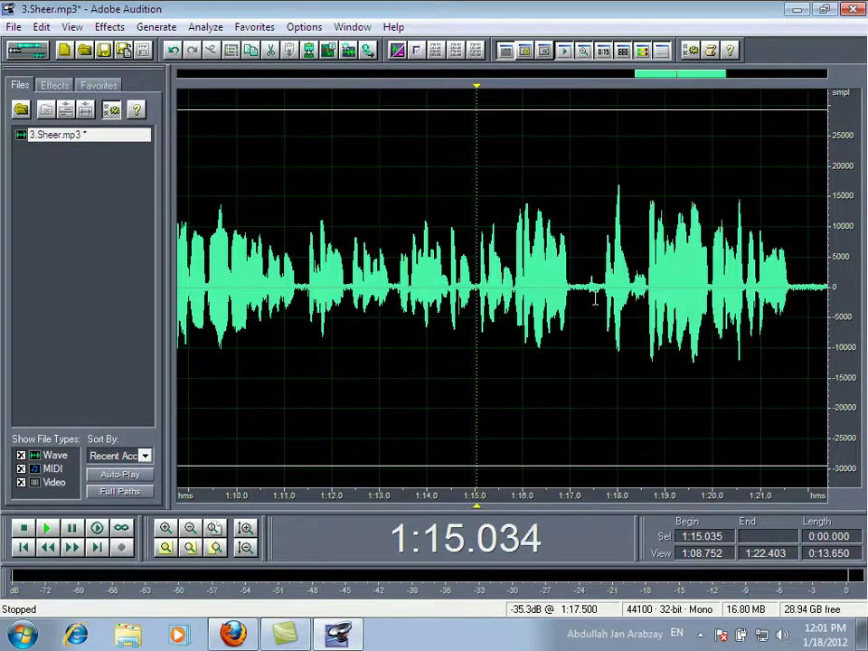
{"action": "key", "text": "space"}
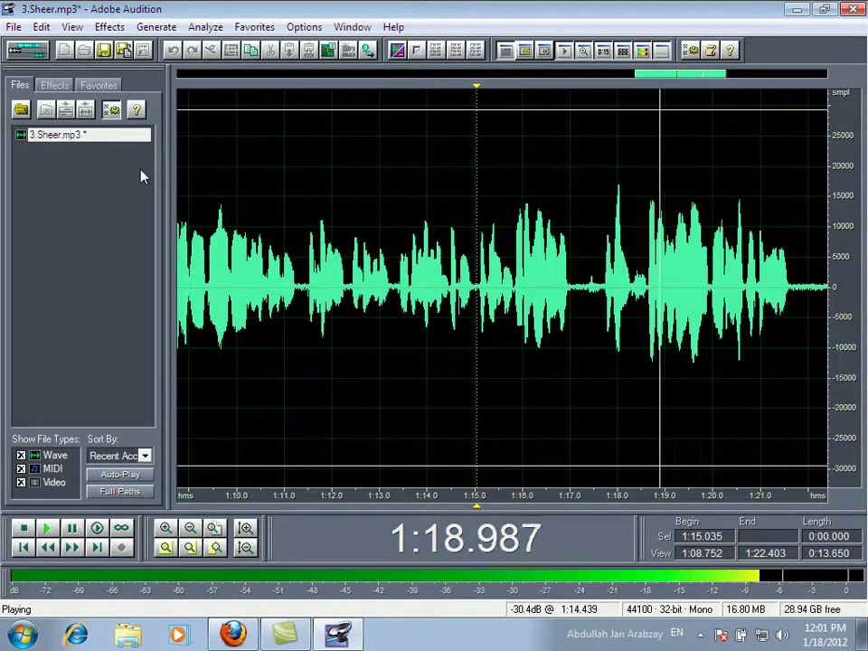
{"action": "key", "text": "space"}
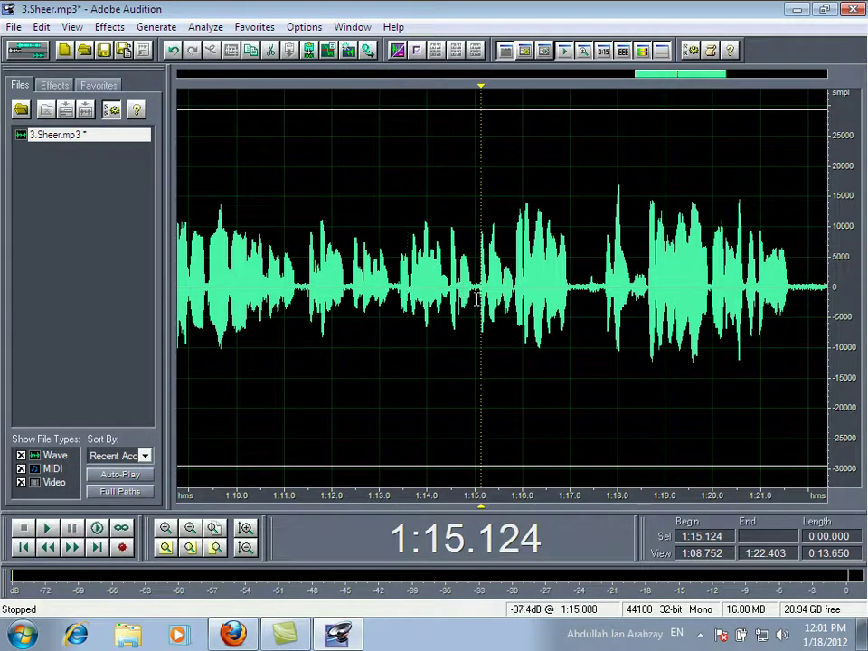
Step: Delete the spoken section with its pauses from 1:14.981 to 1:17.633 and play back from the cut
{"action": "left_click_drag", "start_coordinate": [475, 298], "coordinate": [604, 318]}
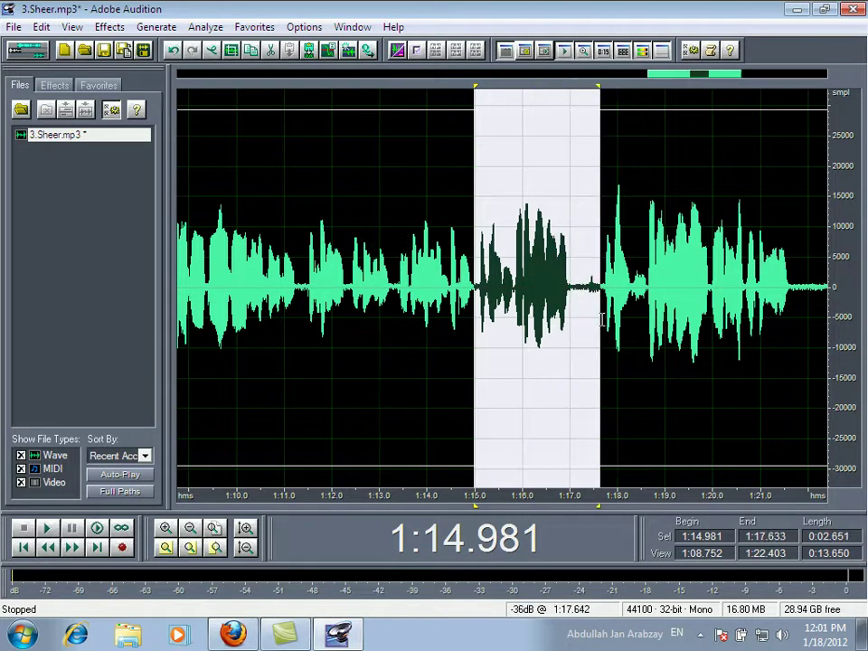
{"action": "key", "text": "Delete"}
{"action": "key", "text": "space"}
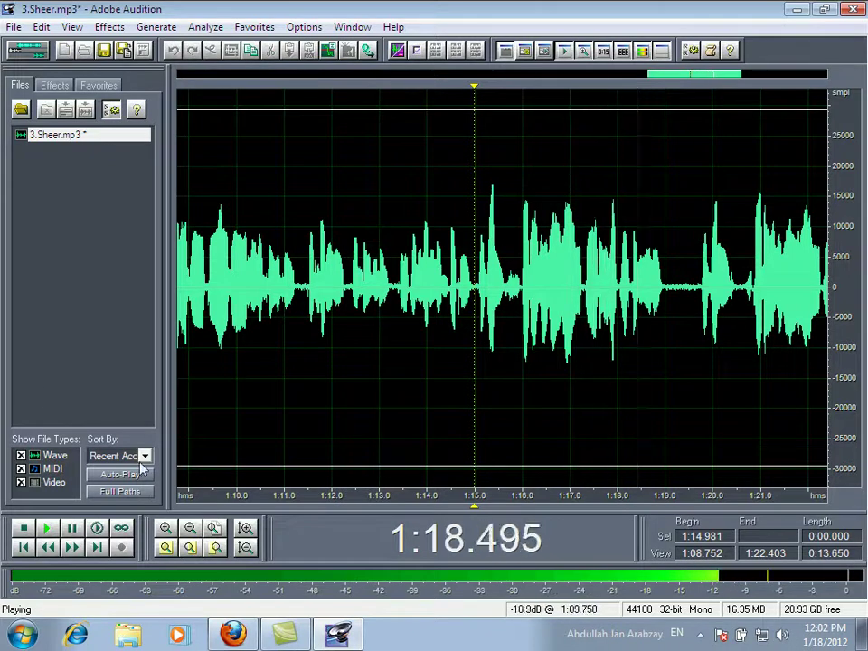
{"action": "key", "text": "space"}
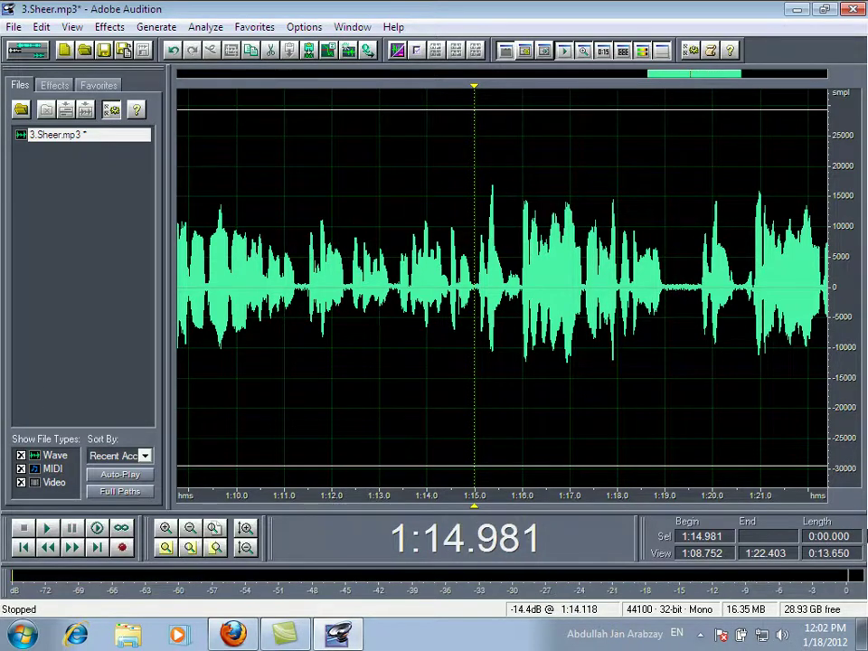
Step: Delete the pause from 1:19.022 to 1:19.555 and play back from the cut
{"action": "left_click_drag", "start_coordinate": [690, 349], "coordinate": [668, 345]}
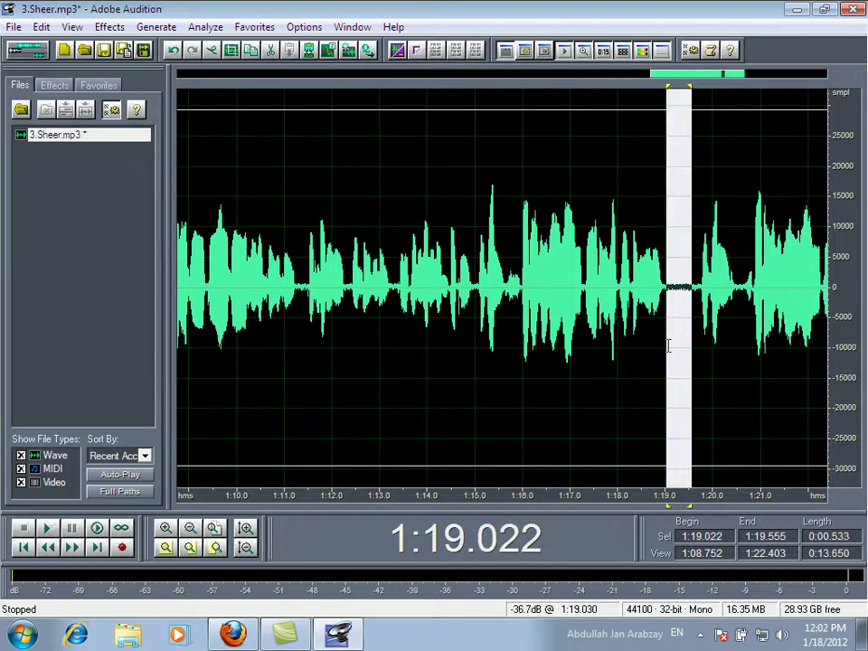
{"action": "left_click", "coordinate": [666, 344]}
{"action": "key", "text": "space"}
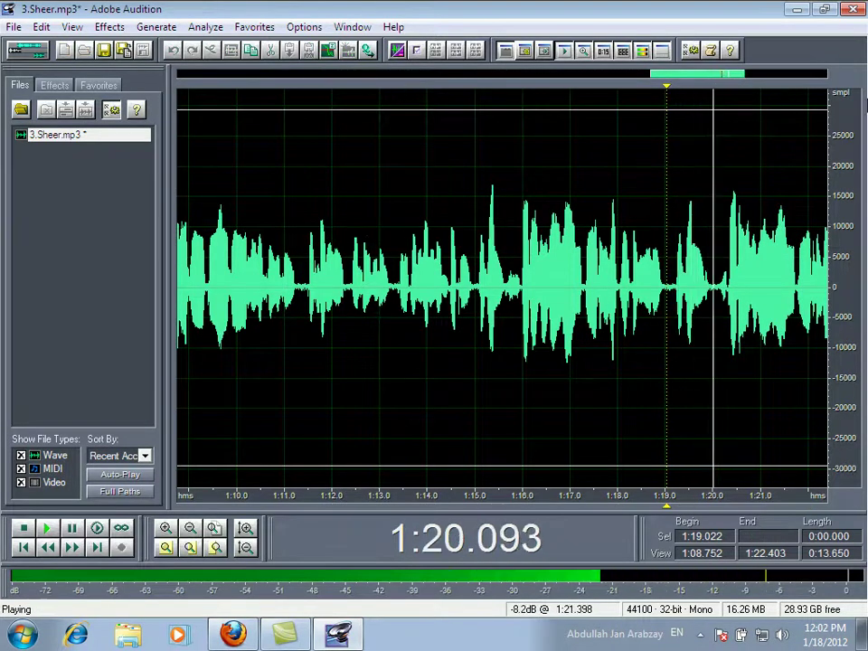
Step: Listen around 1:20.054, then delete the spoken section with its pauses from 1:18.950 to about 1:21.75
{"action": "left_click", "coordinate": [776, 298]}
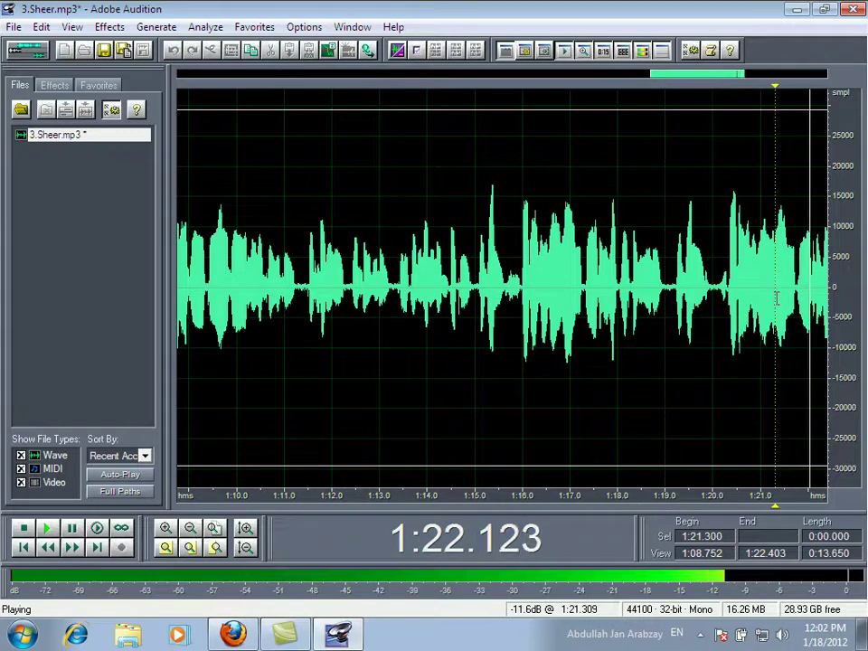
{"action": "key", "text": "space"}
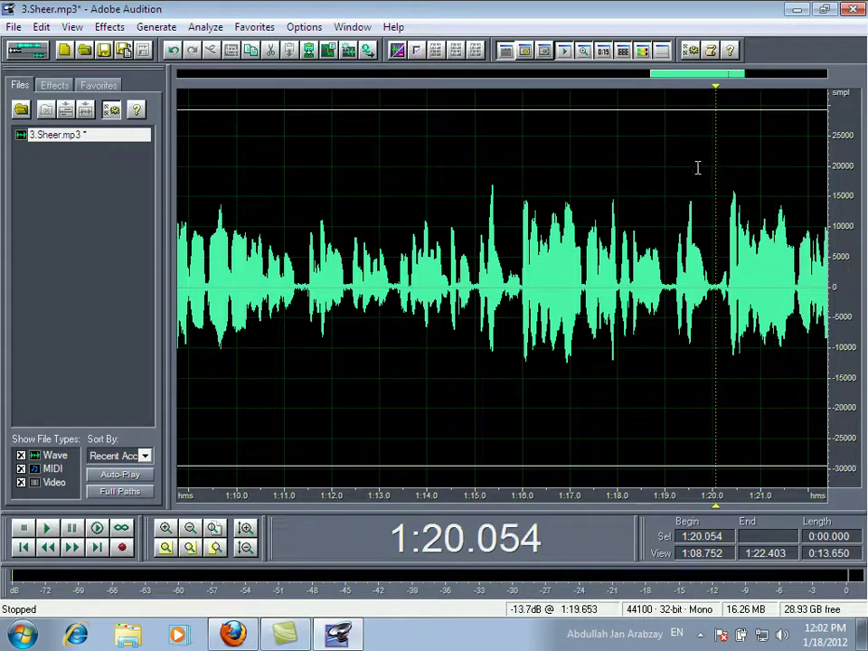
{"action": "key", "text": "space"}
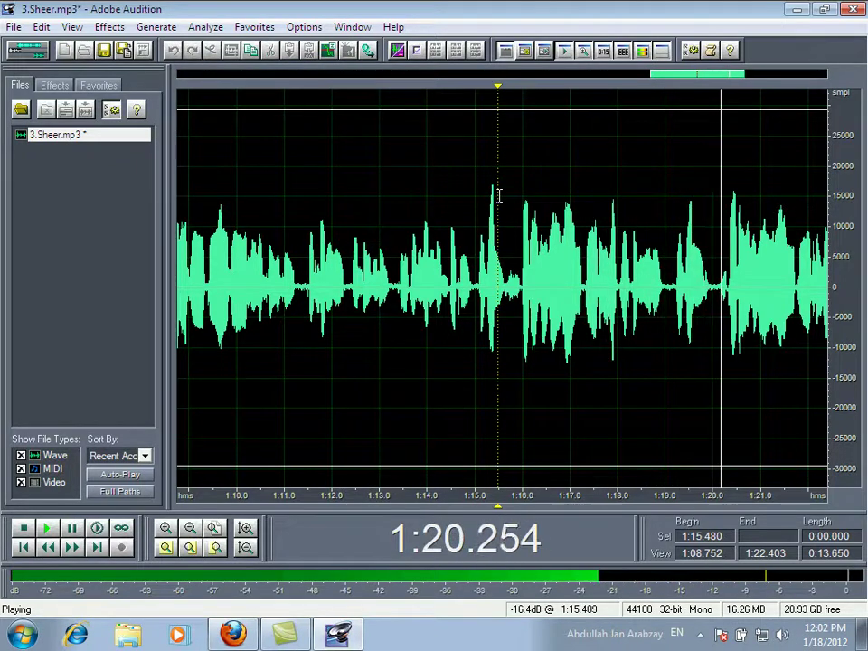
{"action": "left_click_drag", "start_coordinate": [661, 321], "coordinate": [799, 333]}
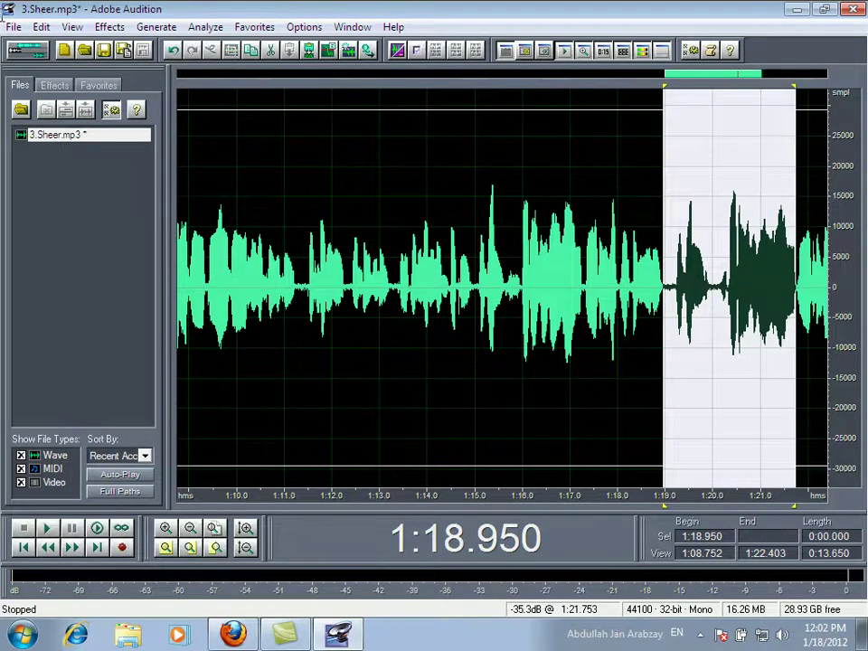
{"action": "key", "text": "Delete"}
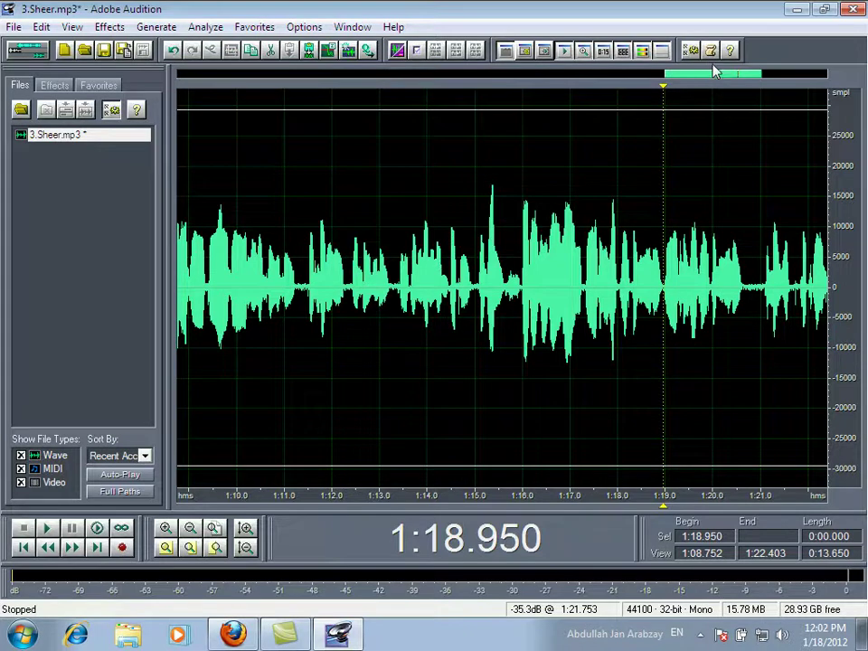
Step: Play from 1:18.950 and delete about 0.3 s of the pause from 1:20.730
{"action": "left_click_drag", "start_coordinate": [713, 76], "coordinate": [776, 83]}
{"action": "key", "text": "space"}
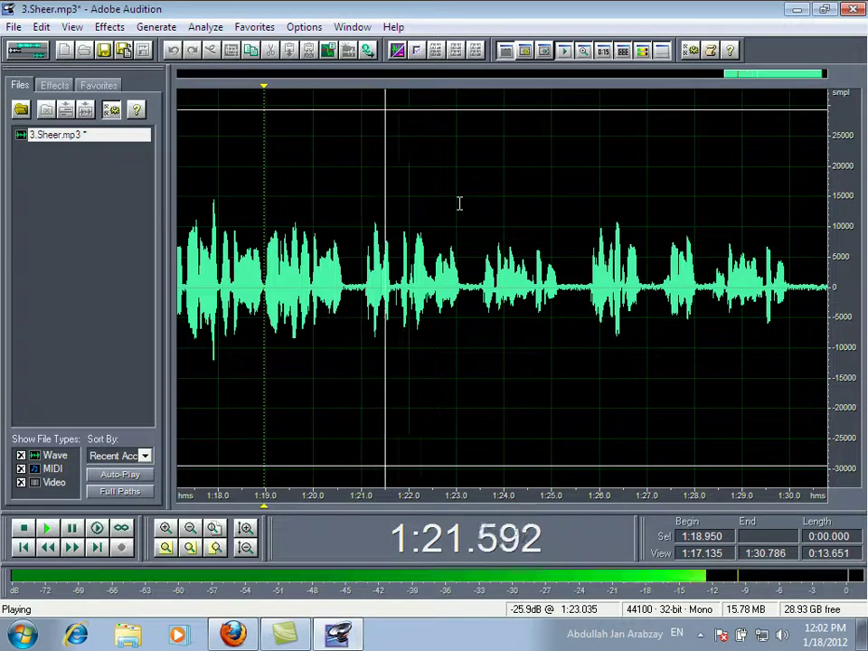
{"action": "key", "text": "space"}
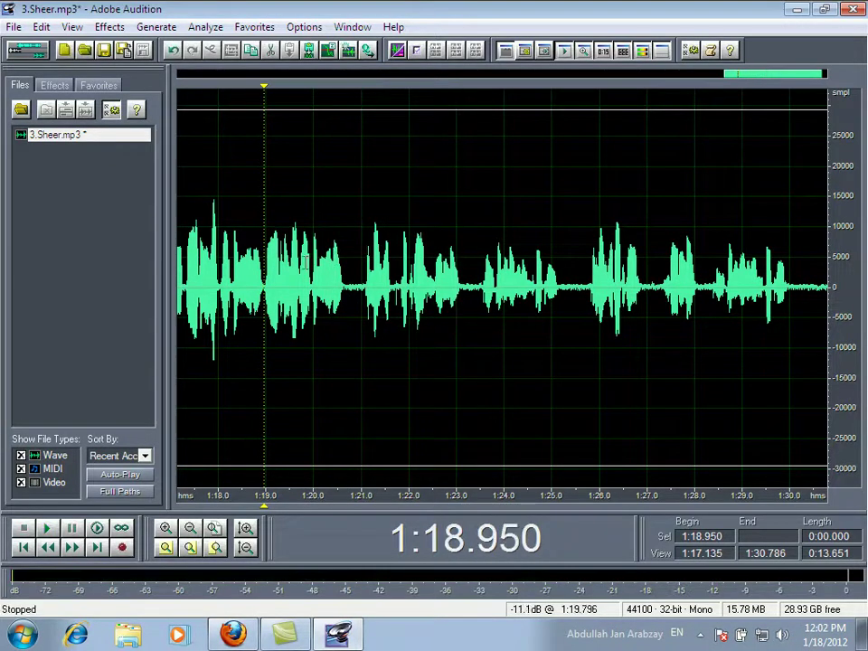
{"action": "left_click_drag", "start_coordinate": [350, 289], "coordinate": [363, 298]}
{"action": "key", "text": "Delete"}
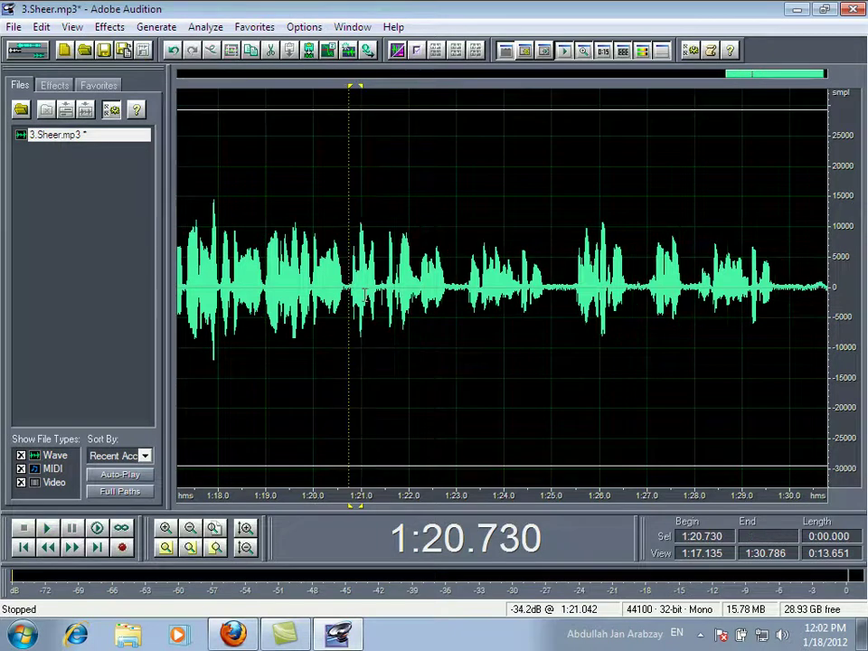
Step: Play from 1:20.730 and delete the pause from 1:22.848 to 1:23.115
{"action": "key", "text": "space"}
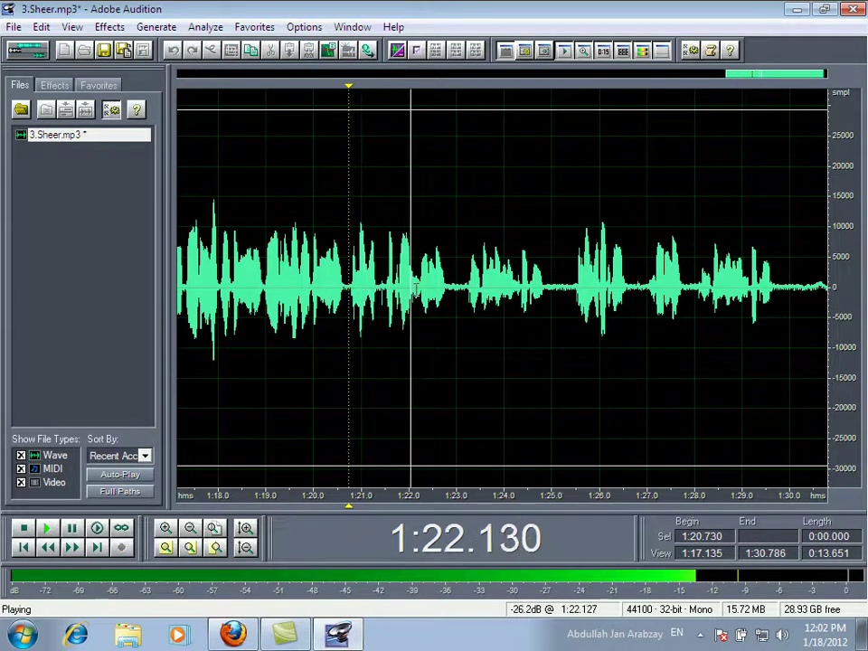
{"action": "key", "text": "space"}
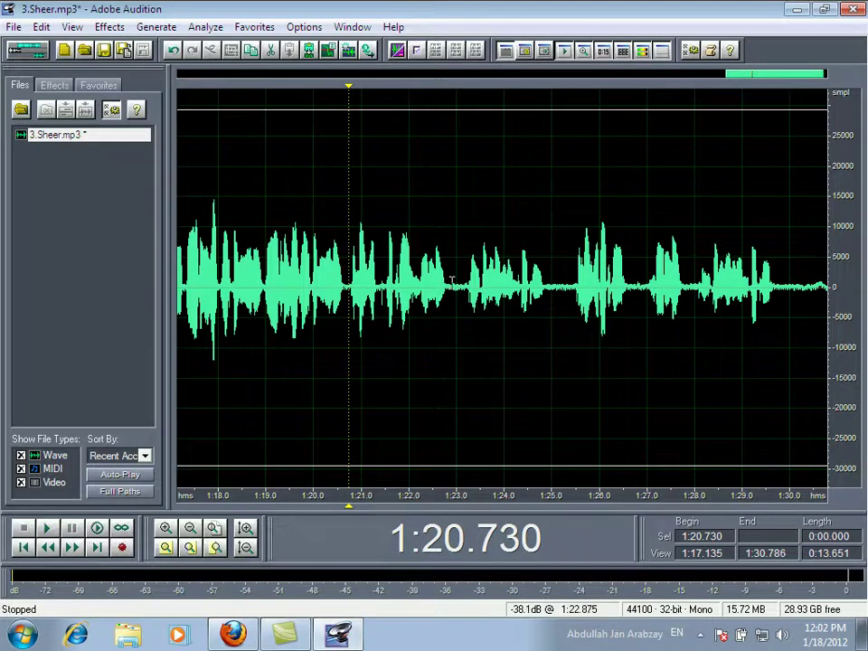
{"action": "mouse_move", "coordinate": [462, 292]}
{"action": "left_mouse_down"}
{"action": "mouse_move", "coordinate": [469, 296]}
{"action": "mouse_move", "coordinate": [451, 303]}
{"action": "left_mouse_up"}
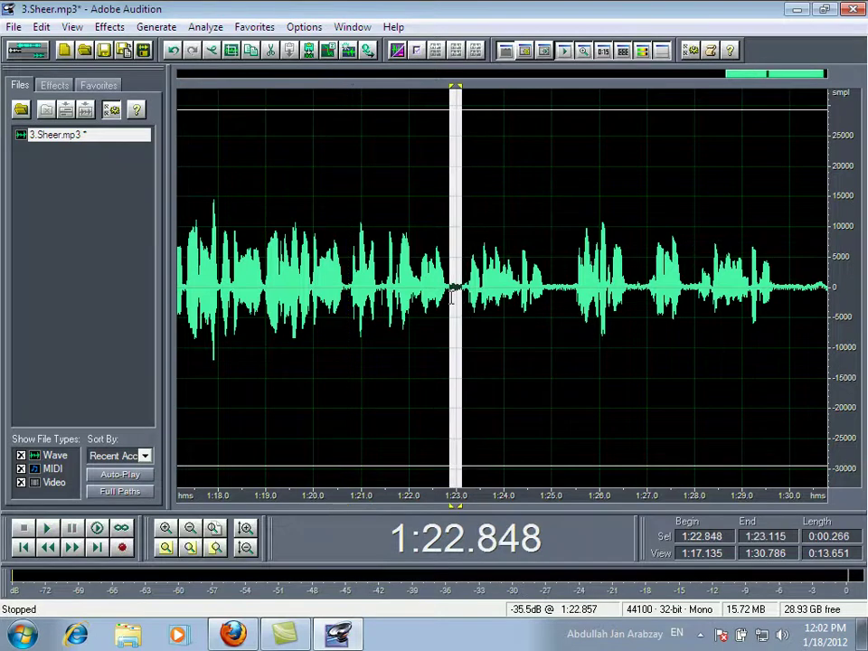
{"action": "key", "text": "Delete"}
Step: Play from 1:22.848 and delete about 0.5 s of the pause from 1:24.681
{"action": "key", "text": "space"}
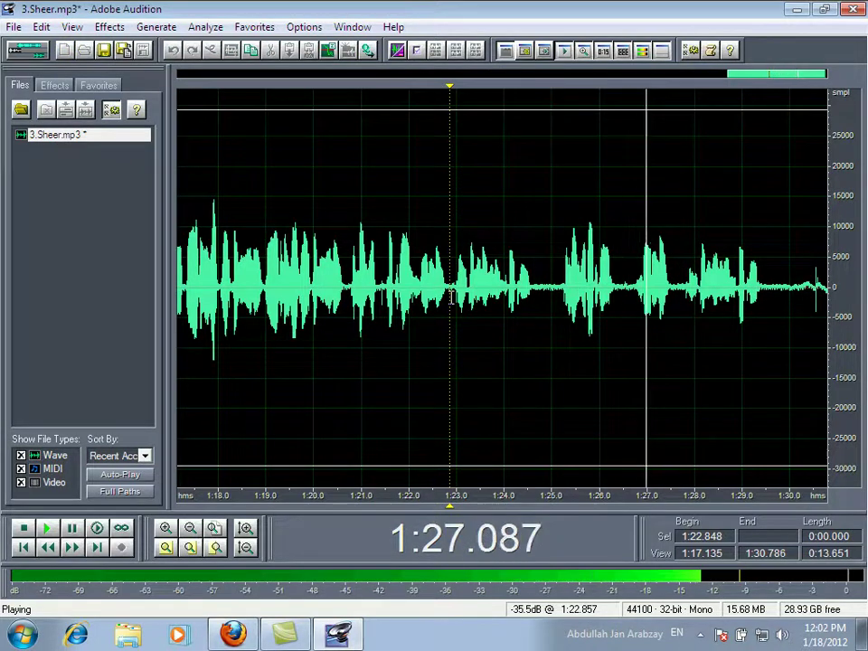
{"action": "left_click_drag", "start_coordinate": [535, 288], "coordinate": [559, 287]}
{"action": "key", "text": "Delete"}
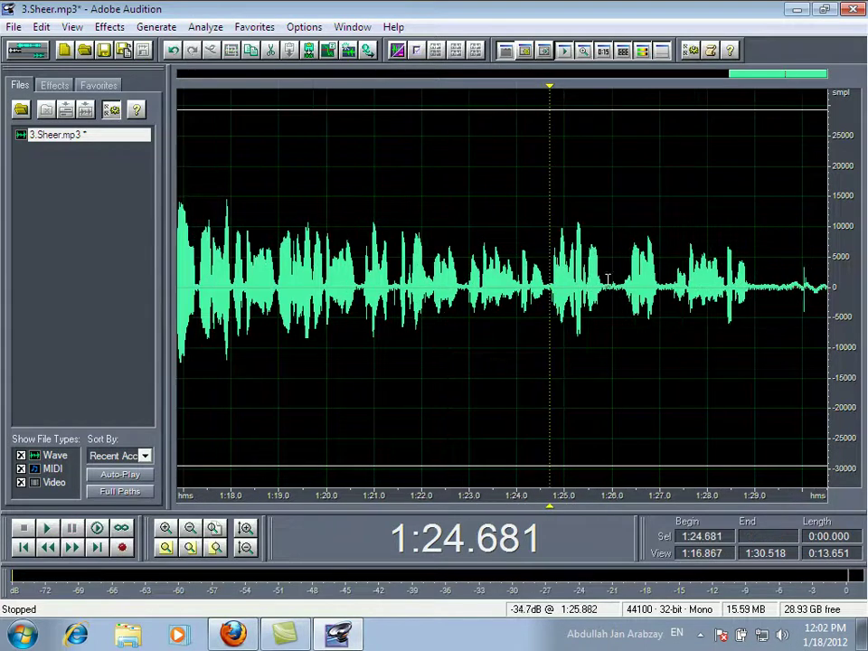
Step: Delete about 0.4 s of the pause from 1:25.837 and about 0.2 s of the pause from 1:26.674
{"action": "left_click_drag", "start_coordinate": [606, 281], "coordinate": [621, 281]}
{"action": "key", "text": "Delete"}
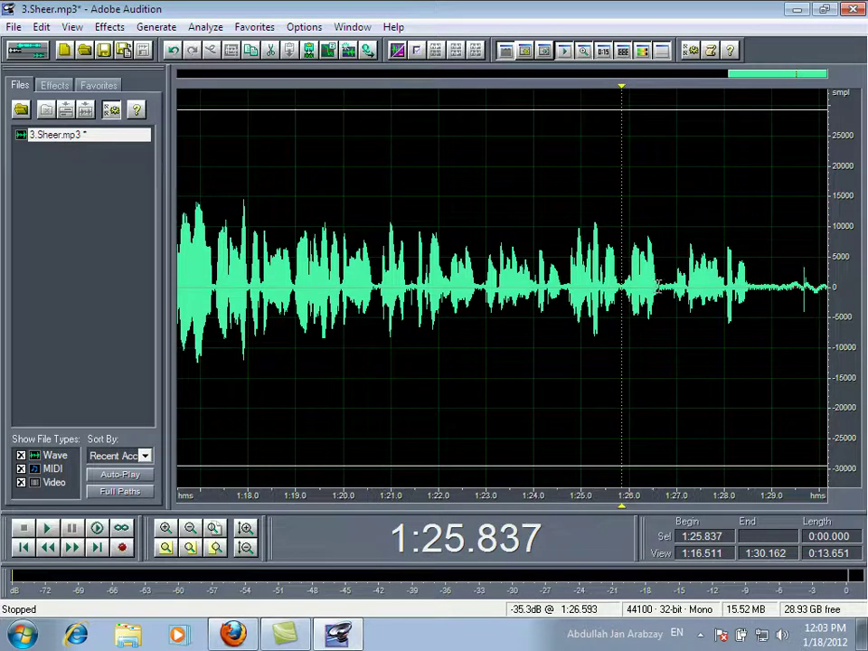
{"action": "left_click_drag", "start_coordinate": [660, 285], "coordinate": [670, 286]}
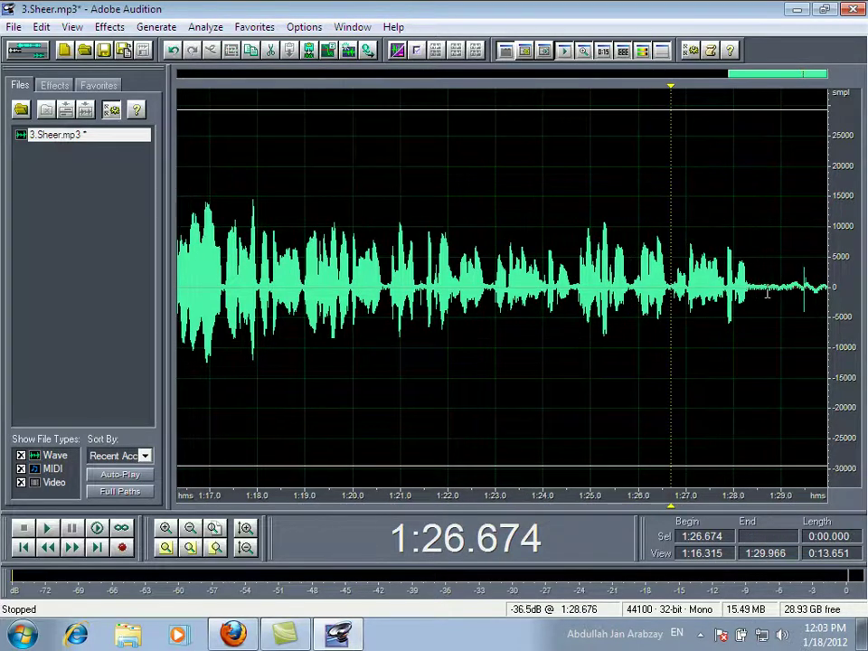
Step: Delete the noisy silence after the last spoken phrase, from 1:28.471 to the end of the recording
{"action": "left_click_drag", "start_coordinate": [766, 298], "coordinate": [824, 298]}
{"action": "left_click", "coordinate": [759, 301]}
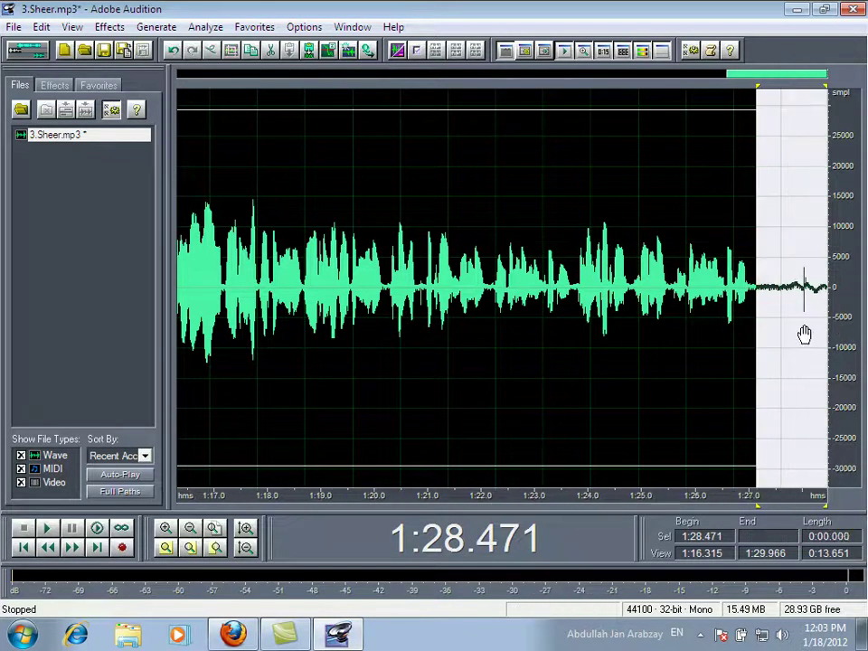
{"action": "key", "text": "Delete"}
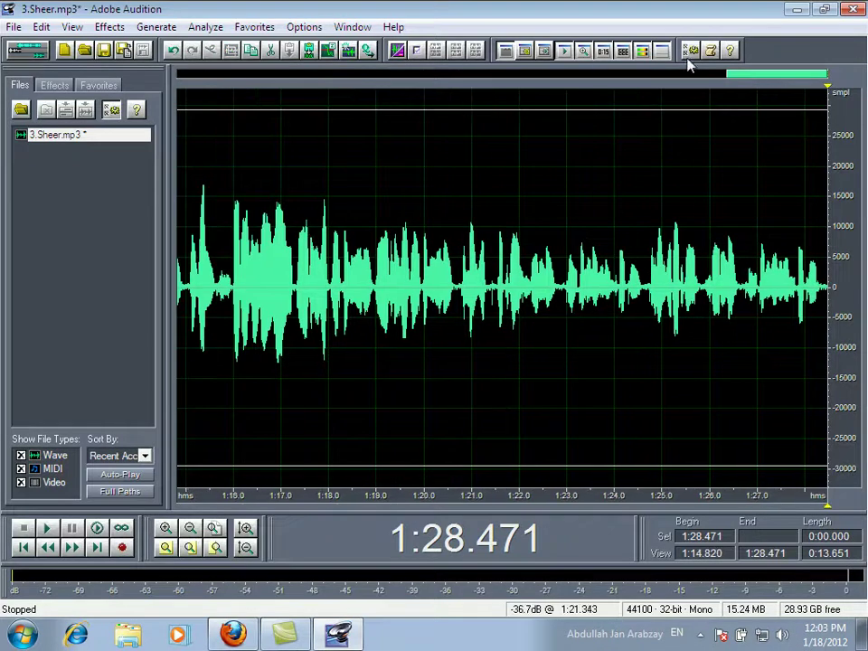
Step: Delete about 0.5 s of silence at the very beginning of the recording, before the first spoken word
{"action": "left_click_drag", "start_coordinate": [774, 75], "coordinate": [196, 59]}
{"action": "left_click", "coordinate": [203, 222]}
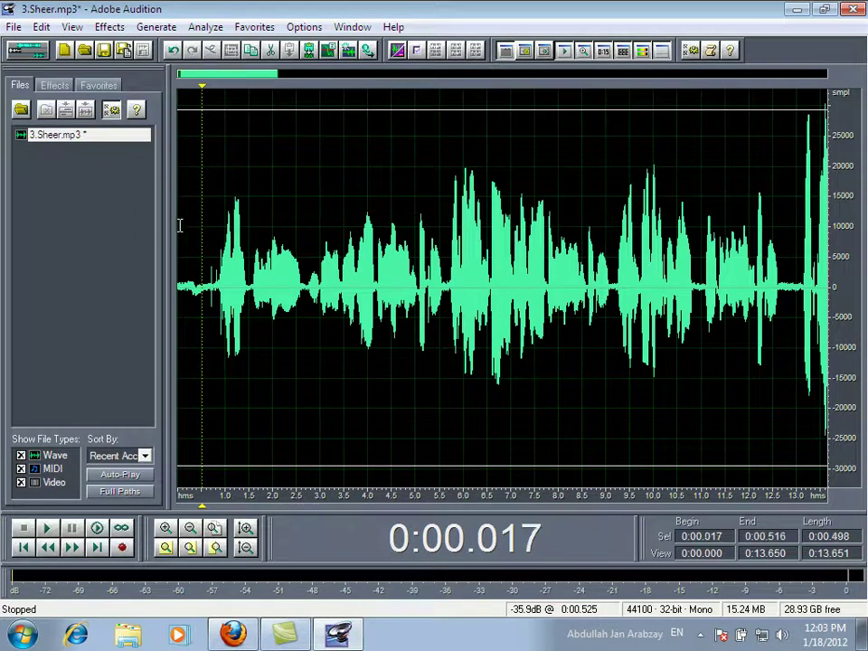
{"action": "key", "text": "Delete"}
Step: Show the complete waveform and play the trimmed recording from the beginning to check the edits
{"action": "key", "text": "space"}
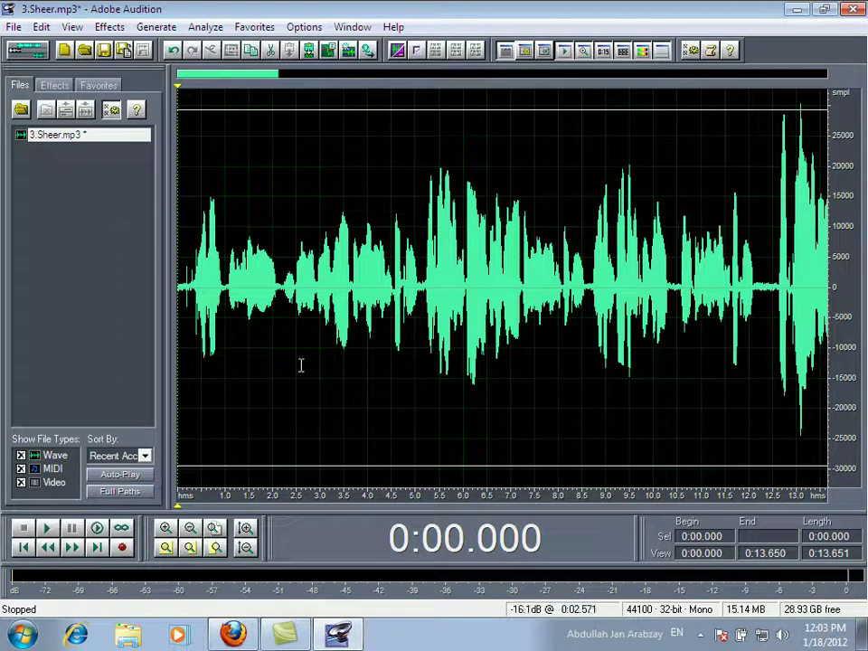
{"action": "left_click", "coordinate": [189, 528]}
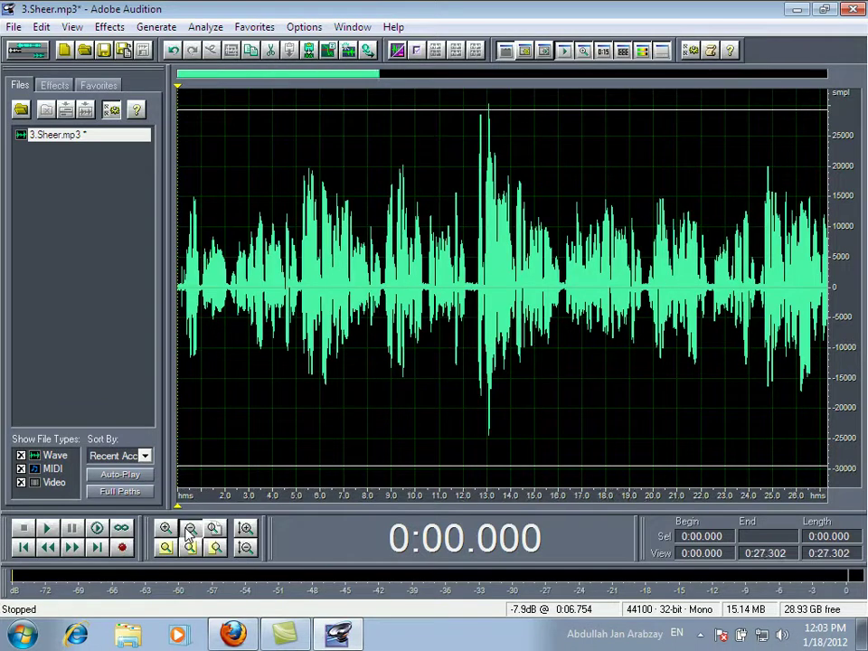
{"action": "left_click", "coordinate": [188, 529]}
{"action": "left_click", "coordinate": [189, 528]}
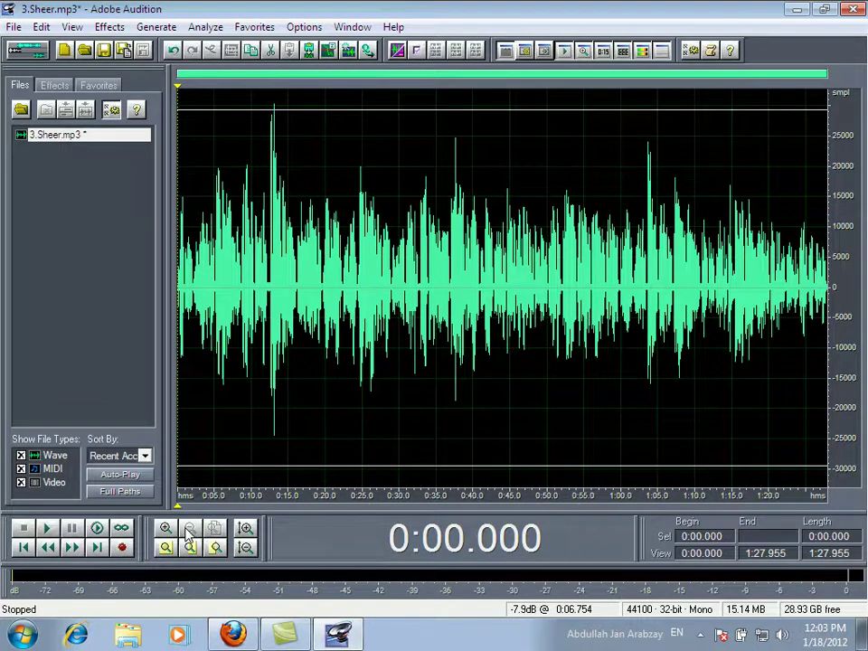
{"action": "key", "text": "space"}
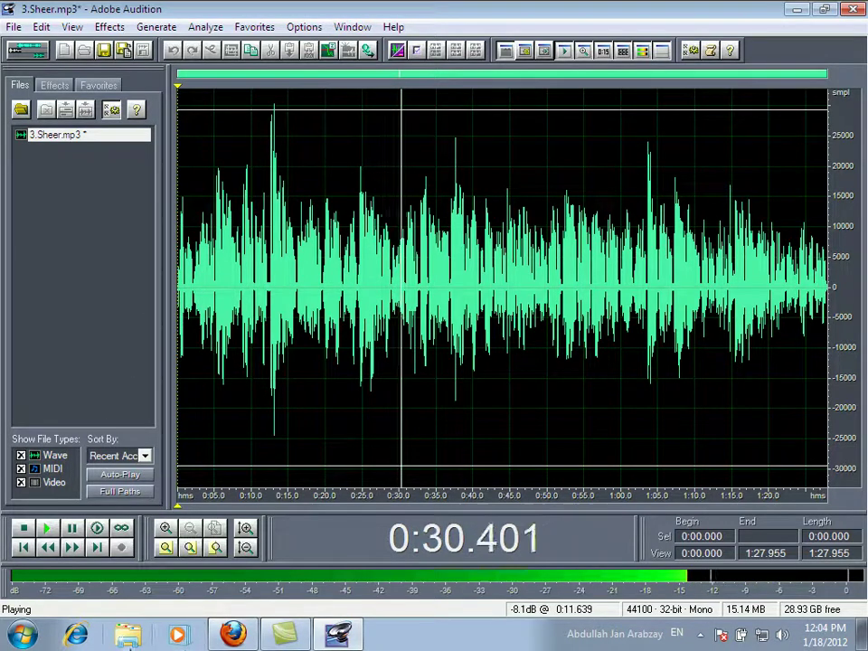
{"action": "left_click", "coordinate": [165, 529]}
{"action": "left_click", "coordinate": [164, 529]}
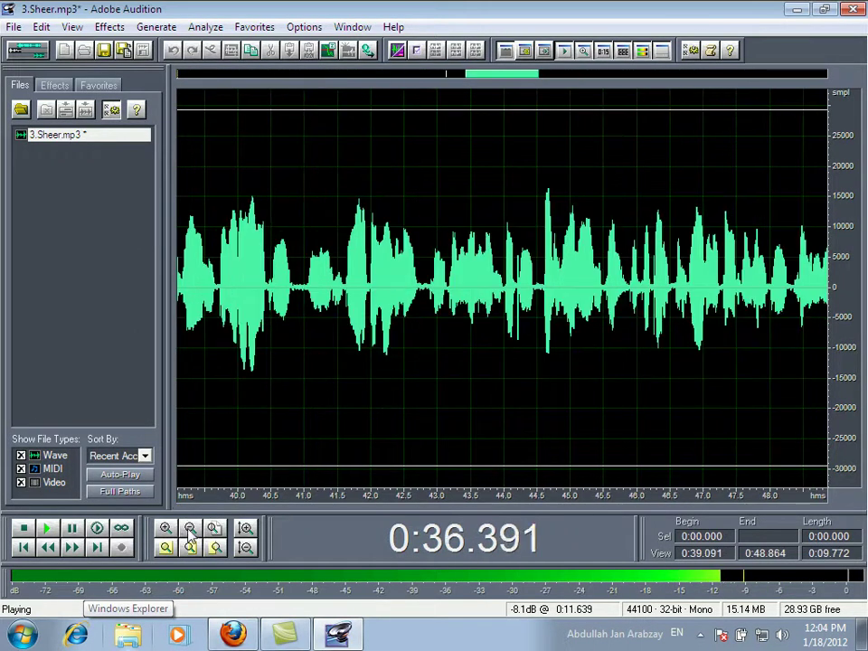
{"action": "left_click", "coordinate": [190, 530]}
{"action": "left_click", "coordinate": [190, 530]}
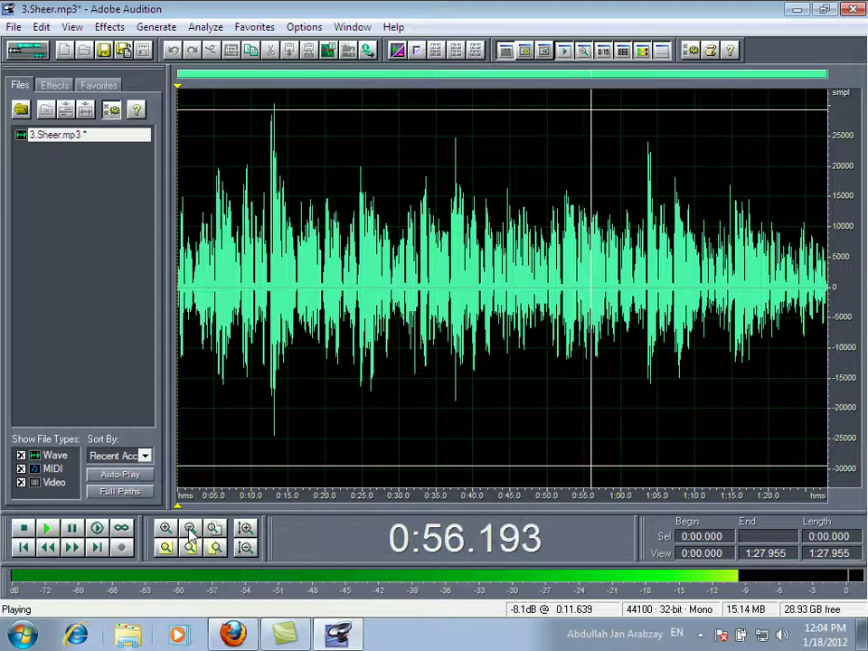
{"action": "left_click", "coordinate": [361, 459]}
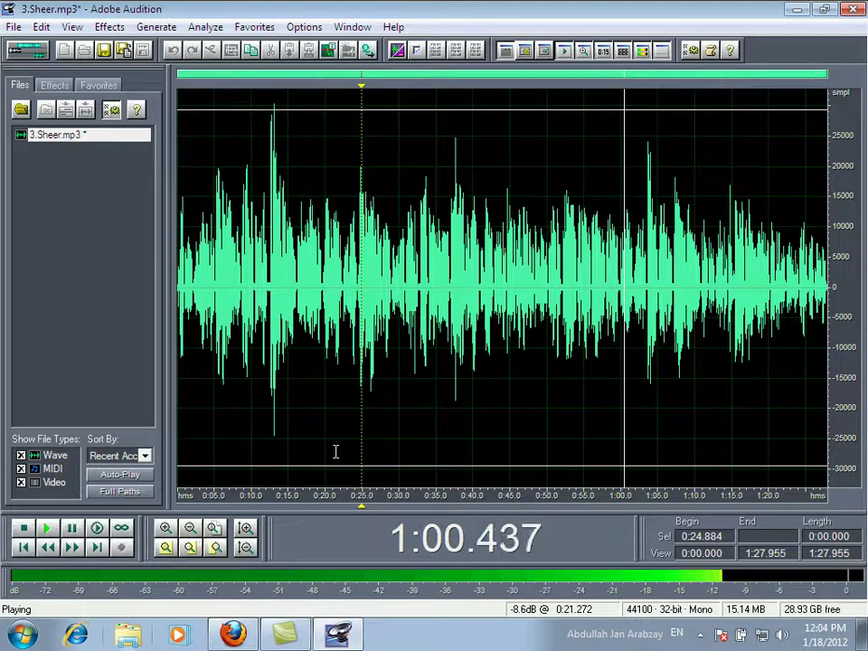
Step: Save the edited 3.Sheer.mp3 in its compressed format and close the program once saving has finished
{"action": "key", "text": "ctrl+s"}
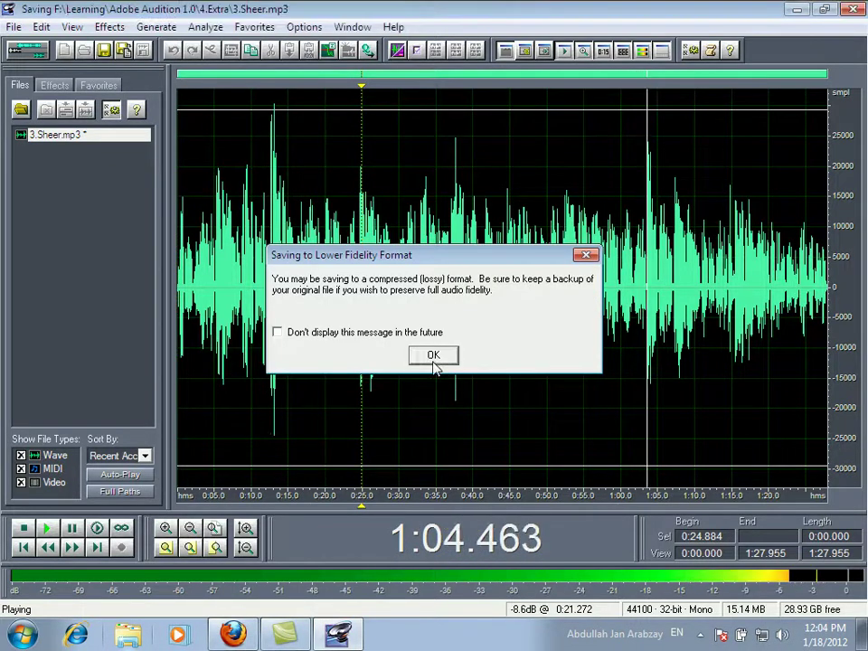
{"action": "left_click", "coordinate": [434, 357]}
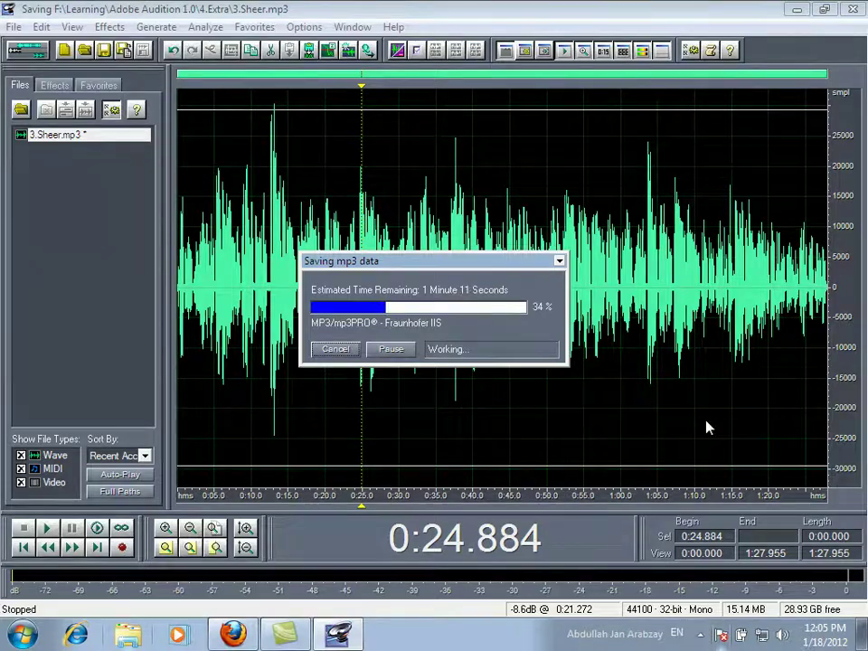
{"action": "key", "text": "super+d"}
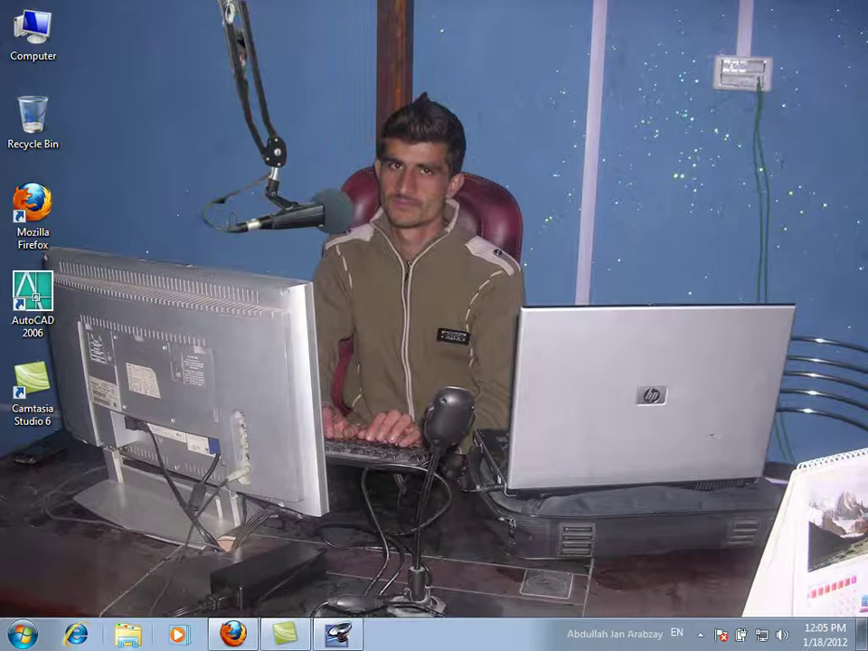
{"action": "mouse_move", "coordinate": [355, 636]}
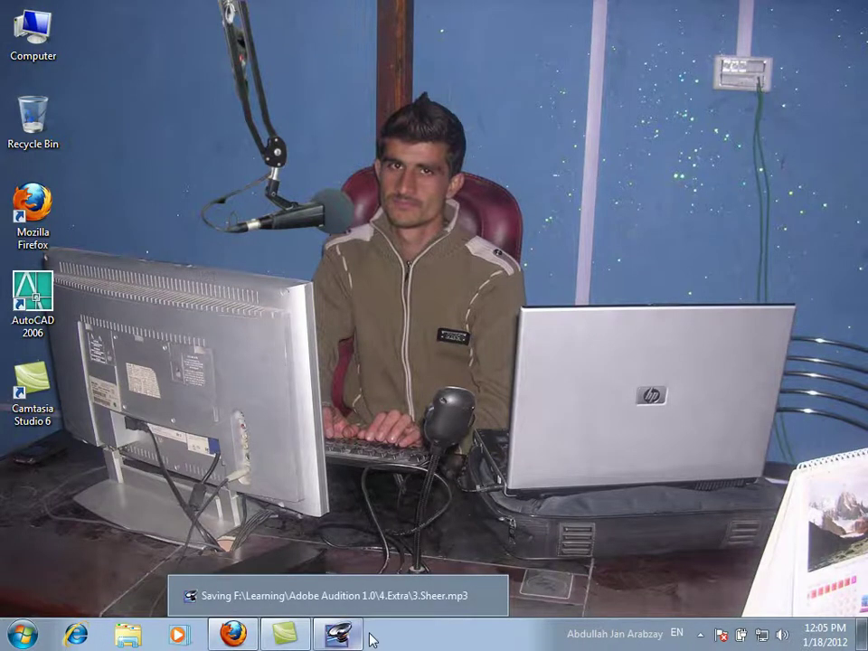
{"action": "left_click", "coordinate": [341, 634]}
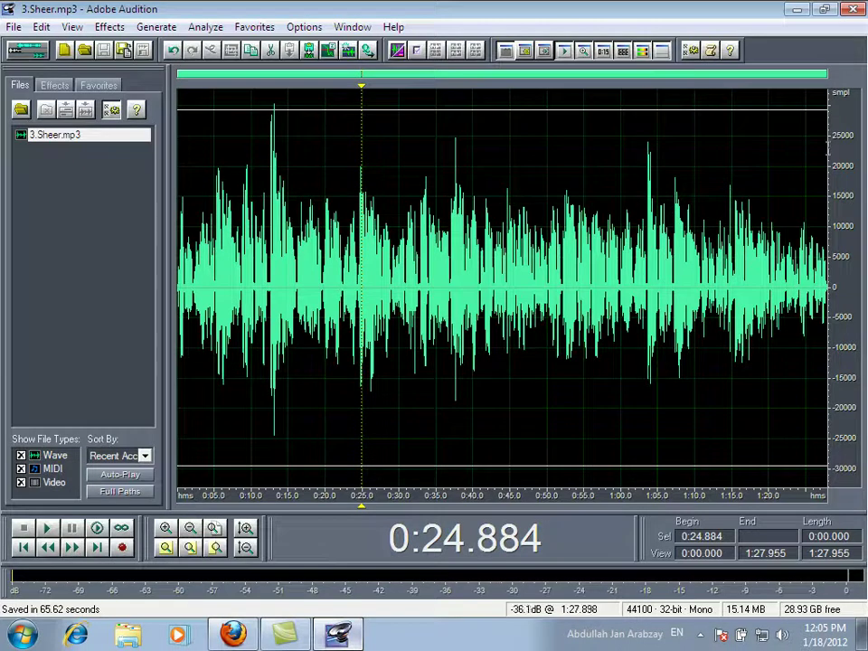
{"action": "left_click", "coordinate": [853, 10]}
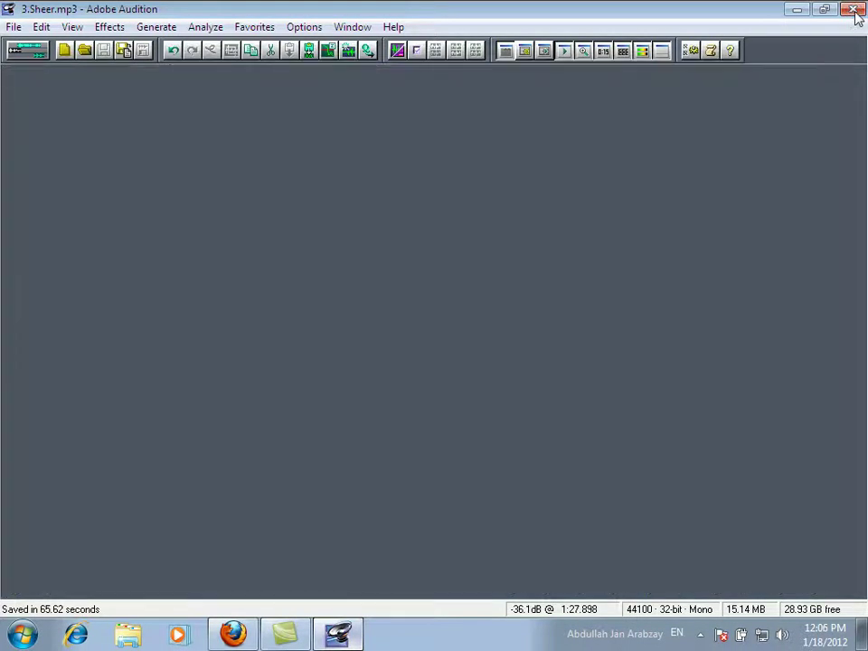